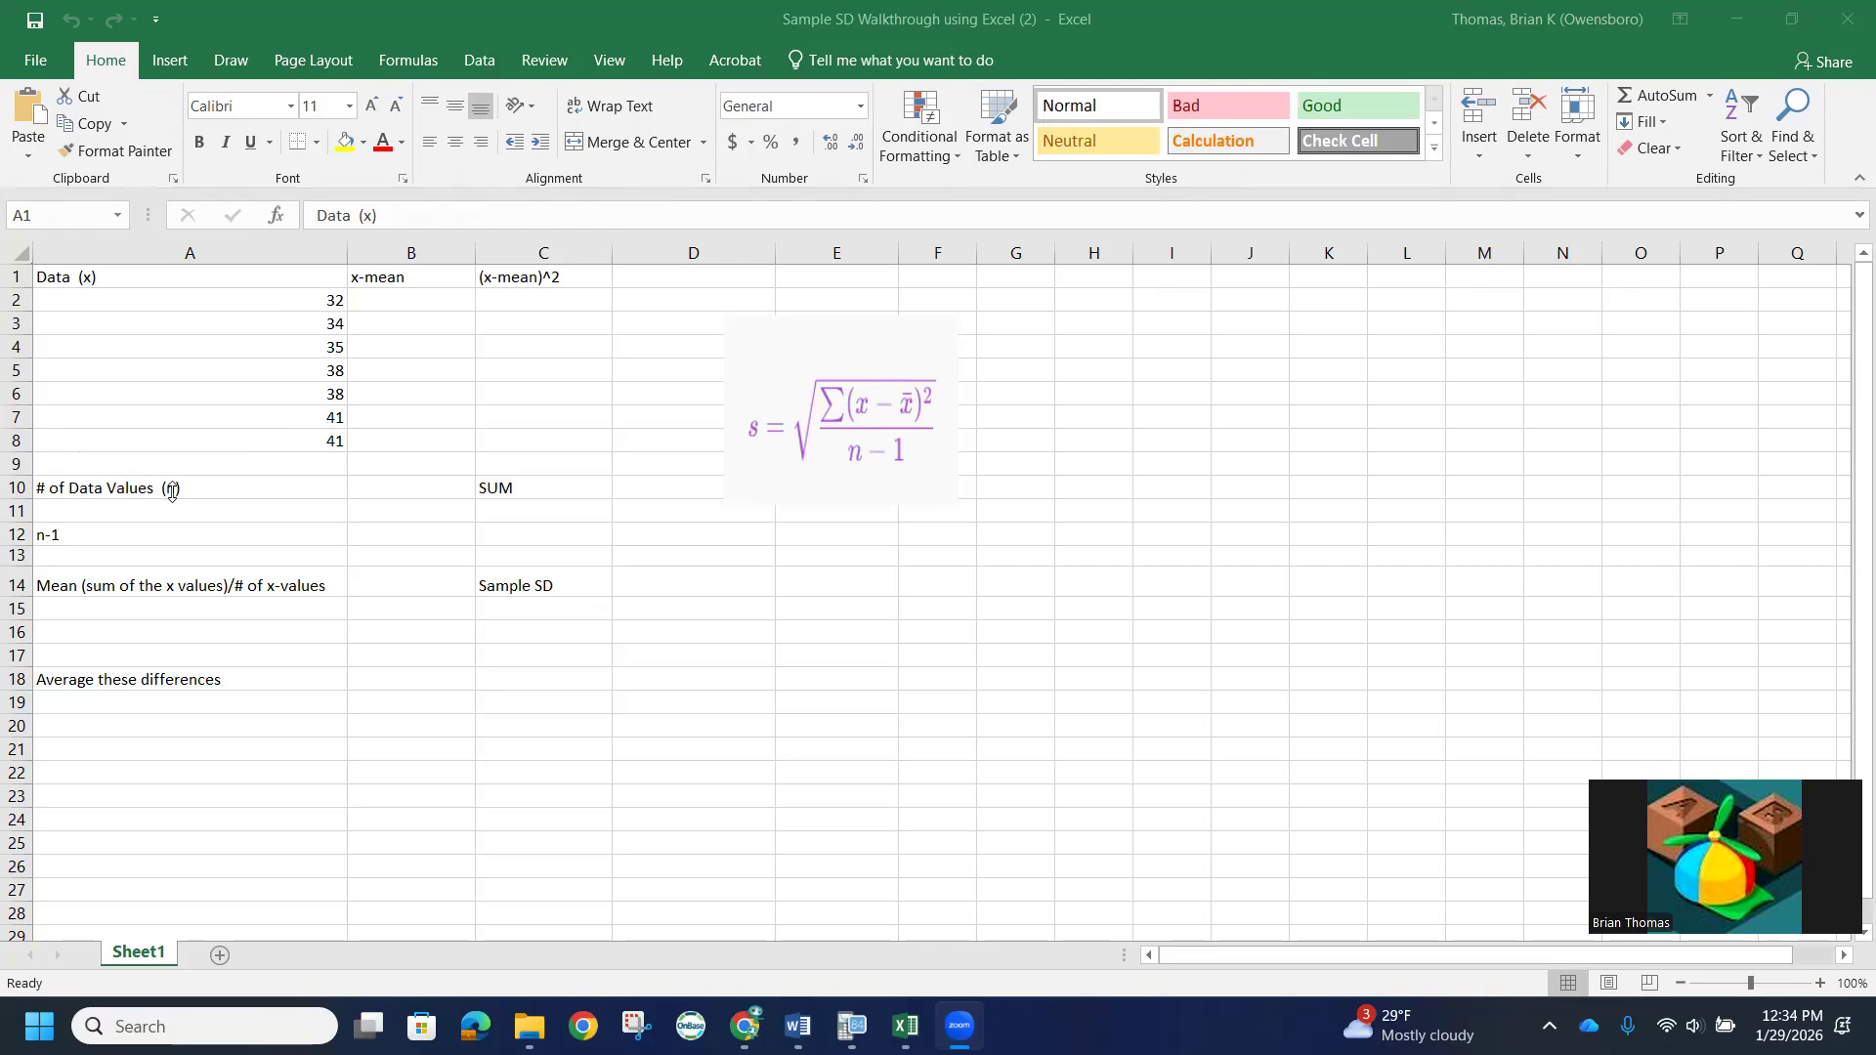
- Enter 7 in cell A11 as the number of data values
left_click(132, 511)
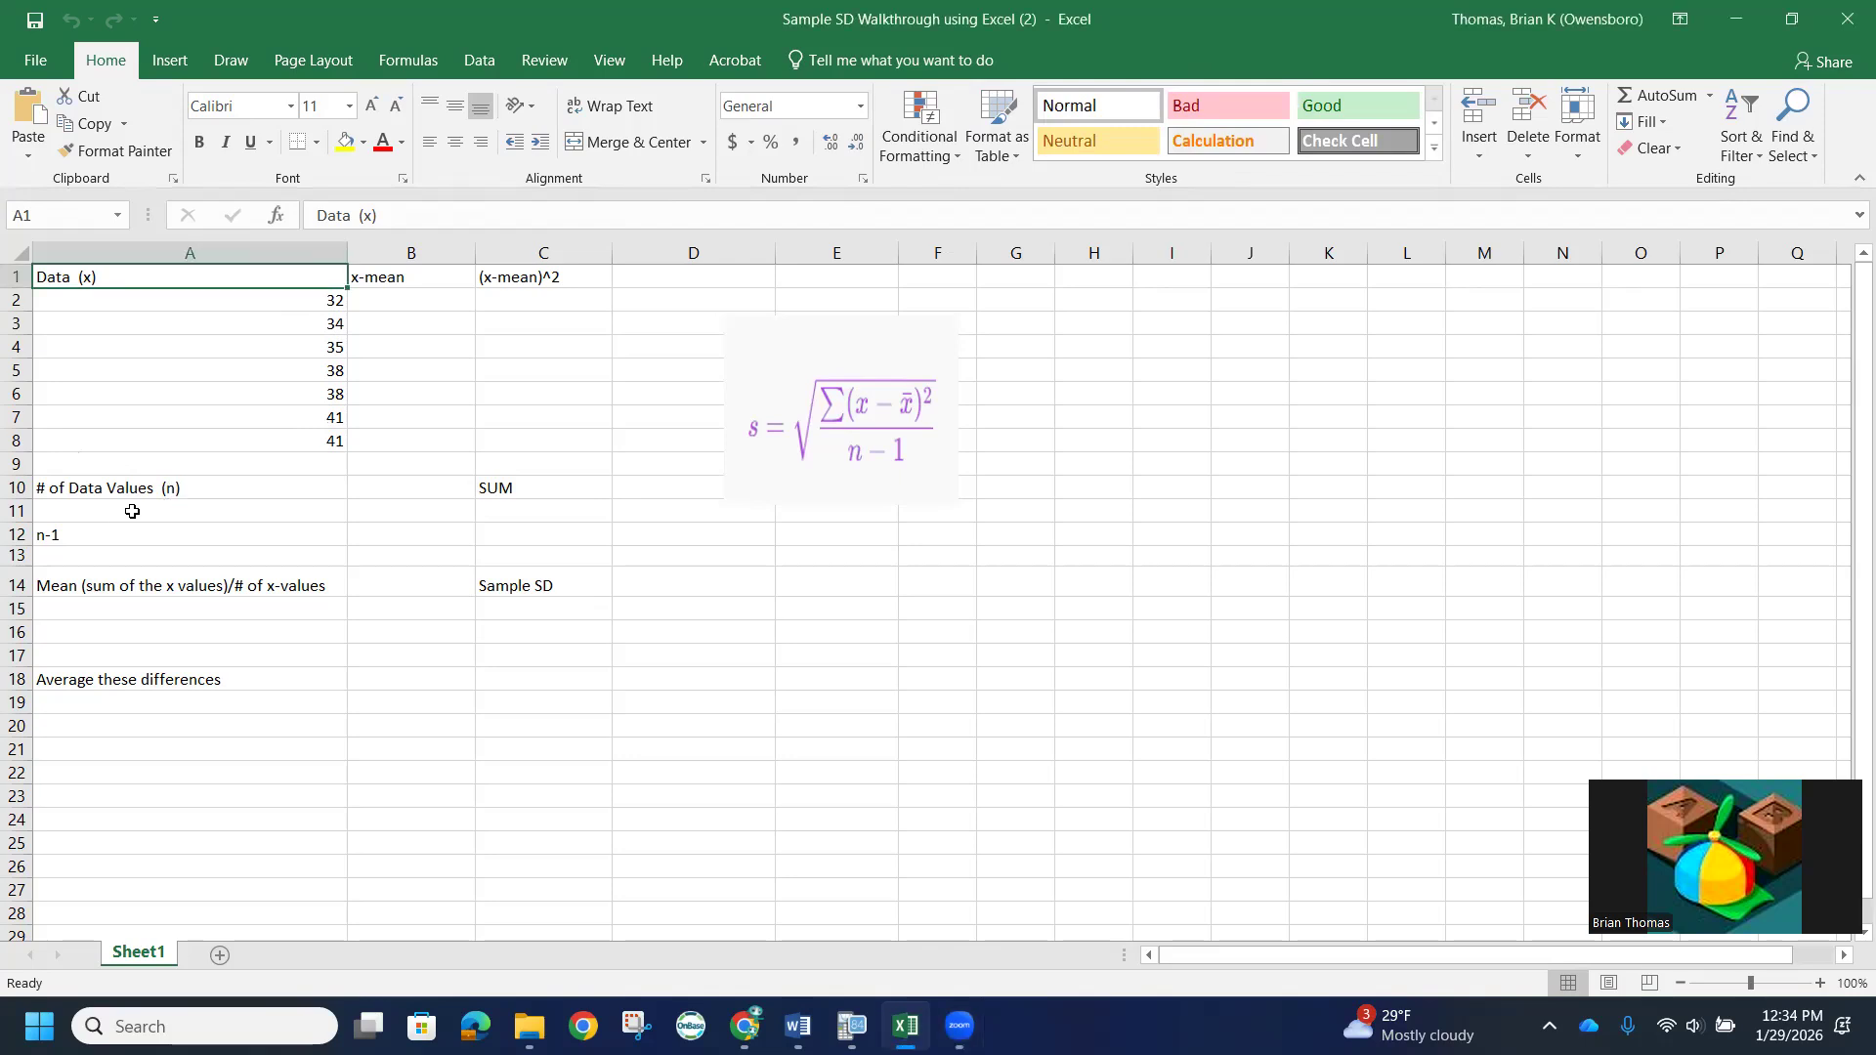
left_click(132, 511)
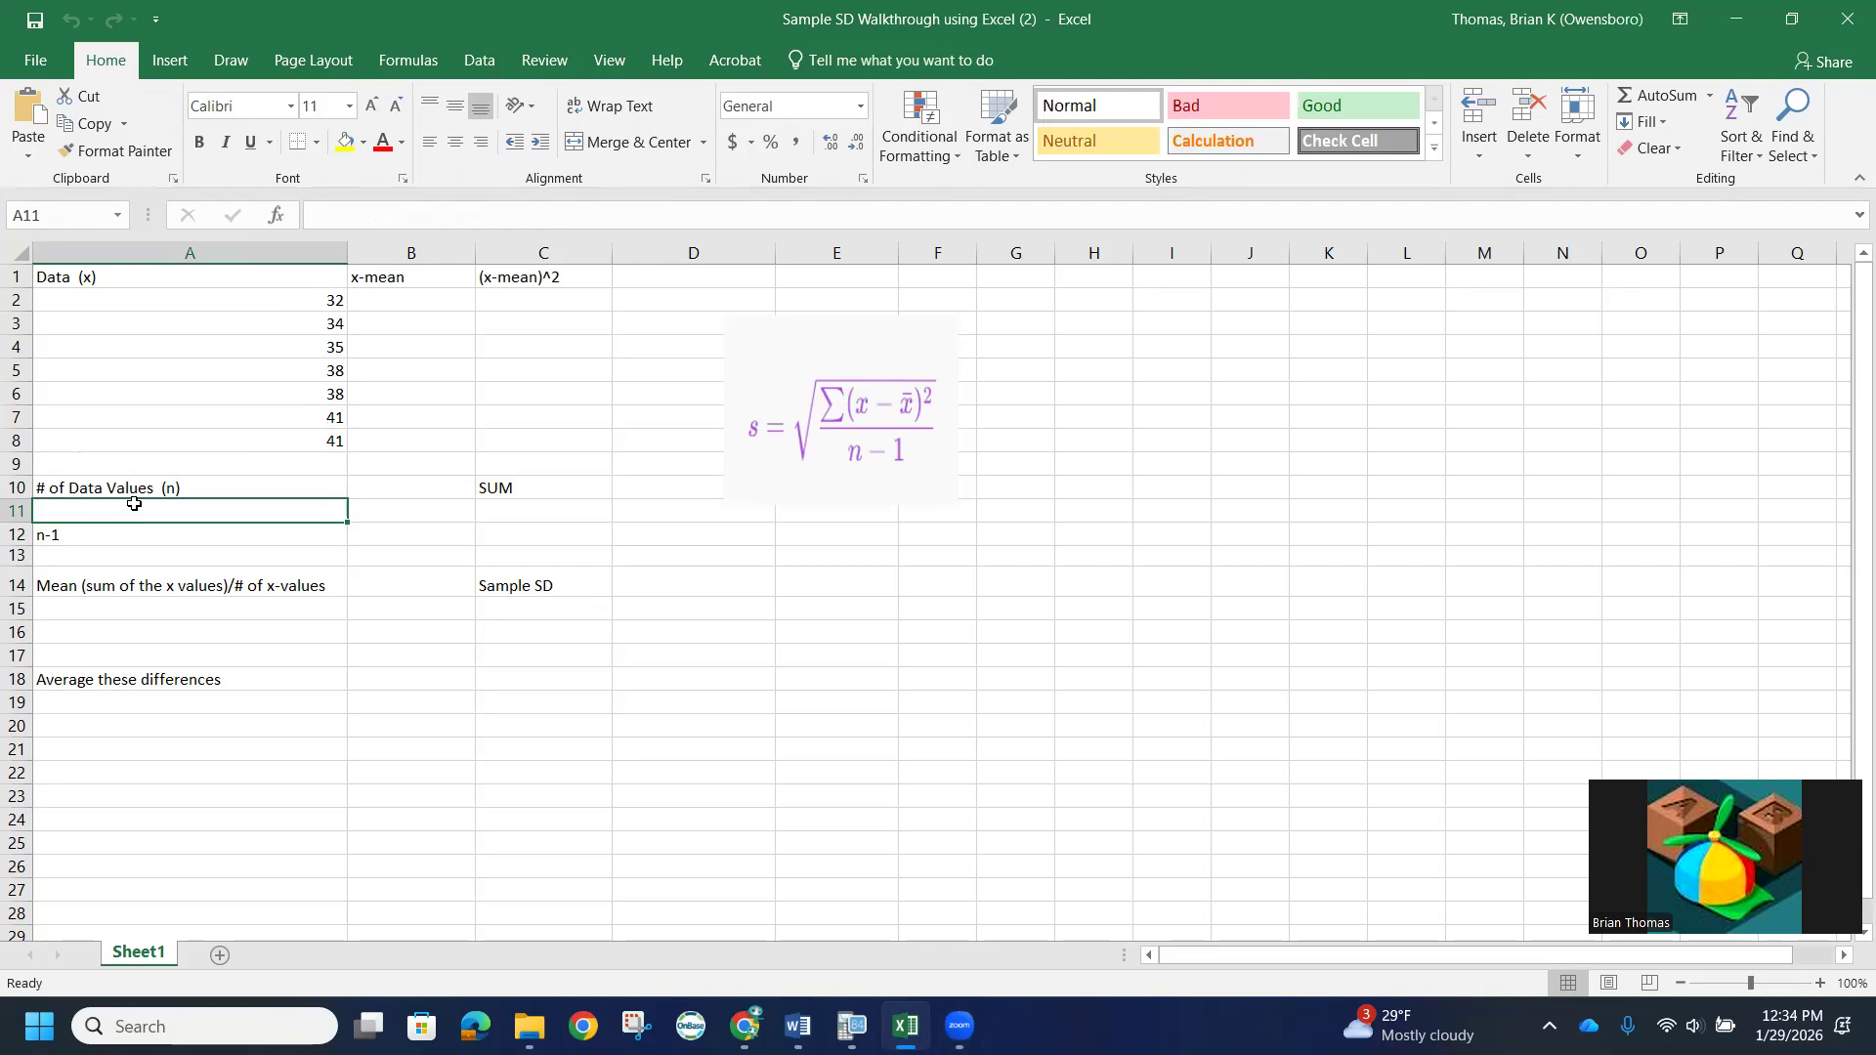
type("7")
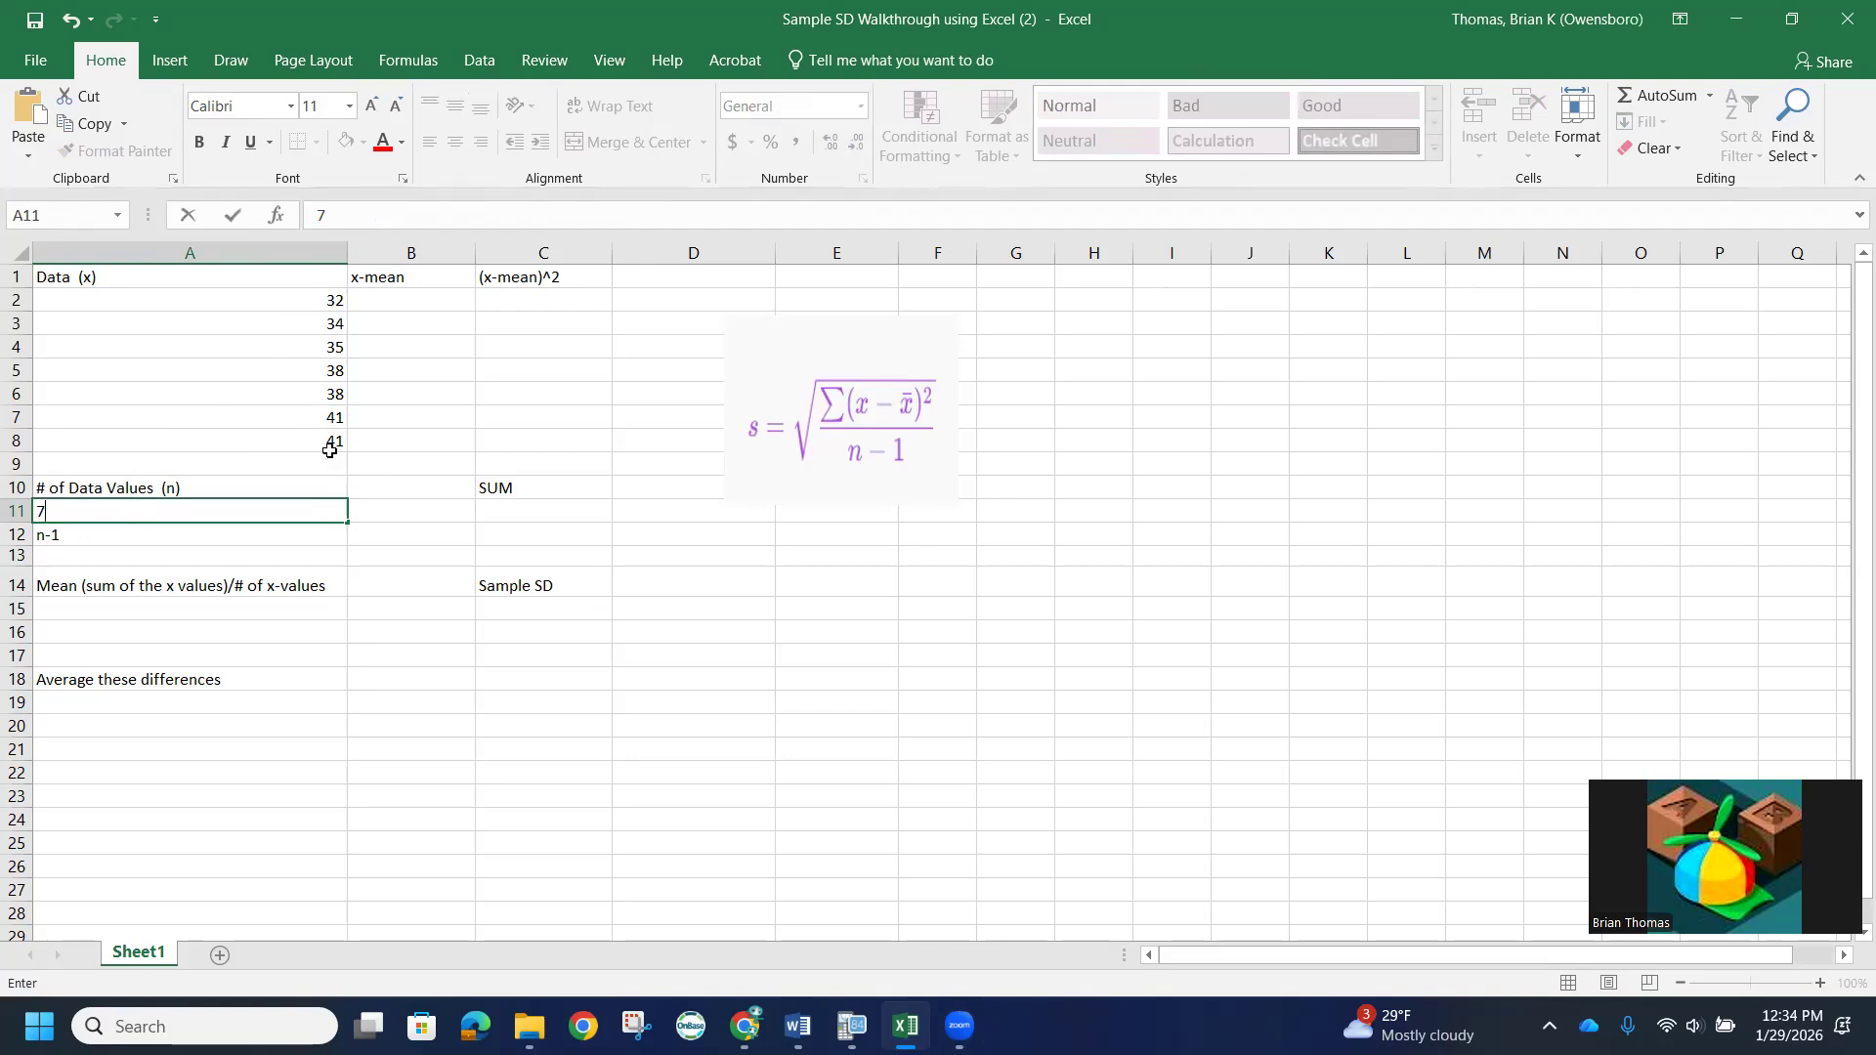
- Calculate n-1 in cell A13 with the formula =A11-1
left_click(81, 554)
type("=")
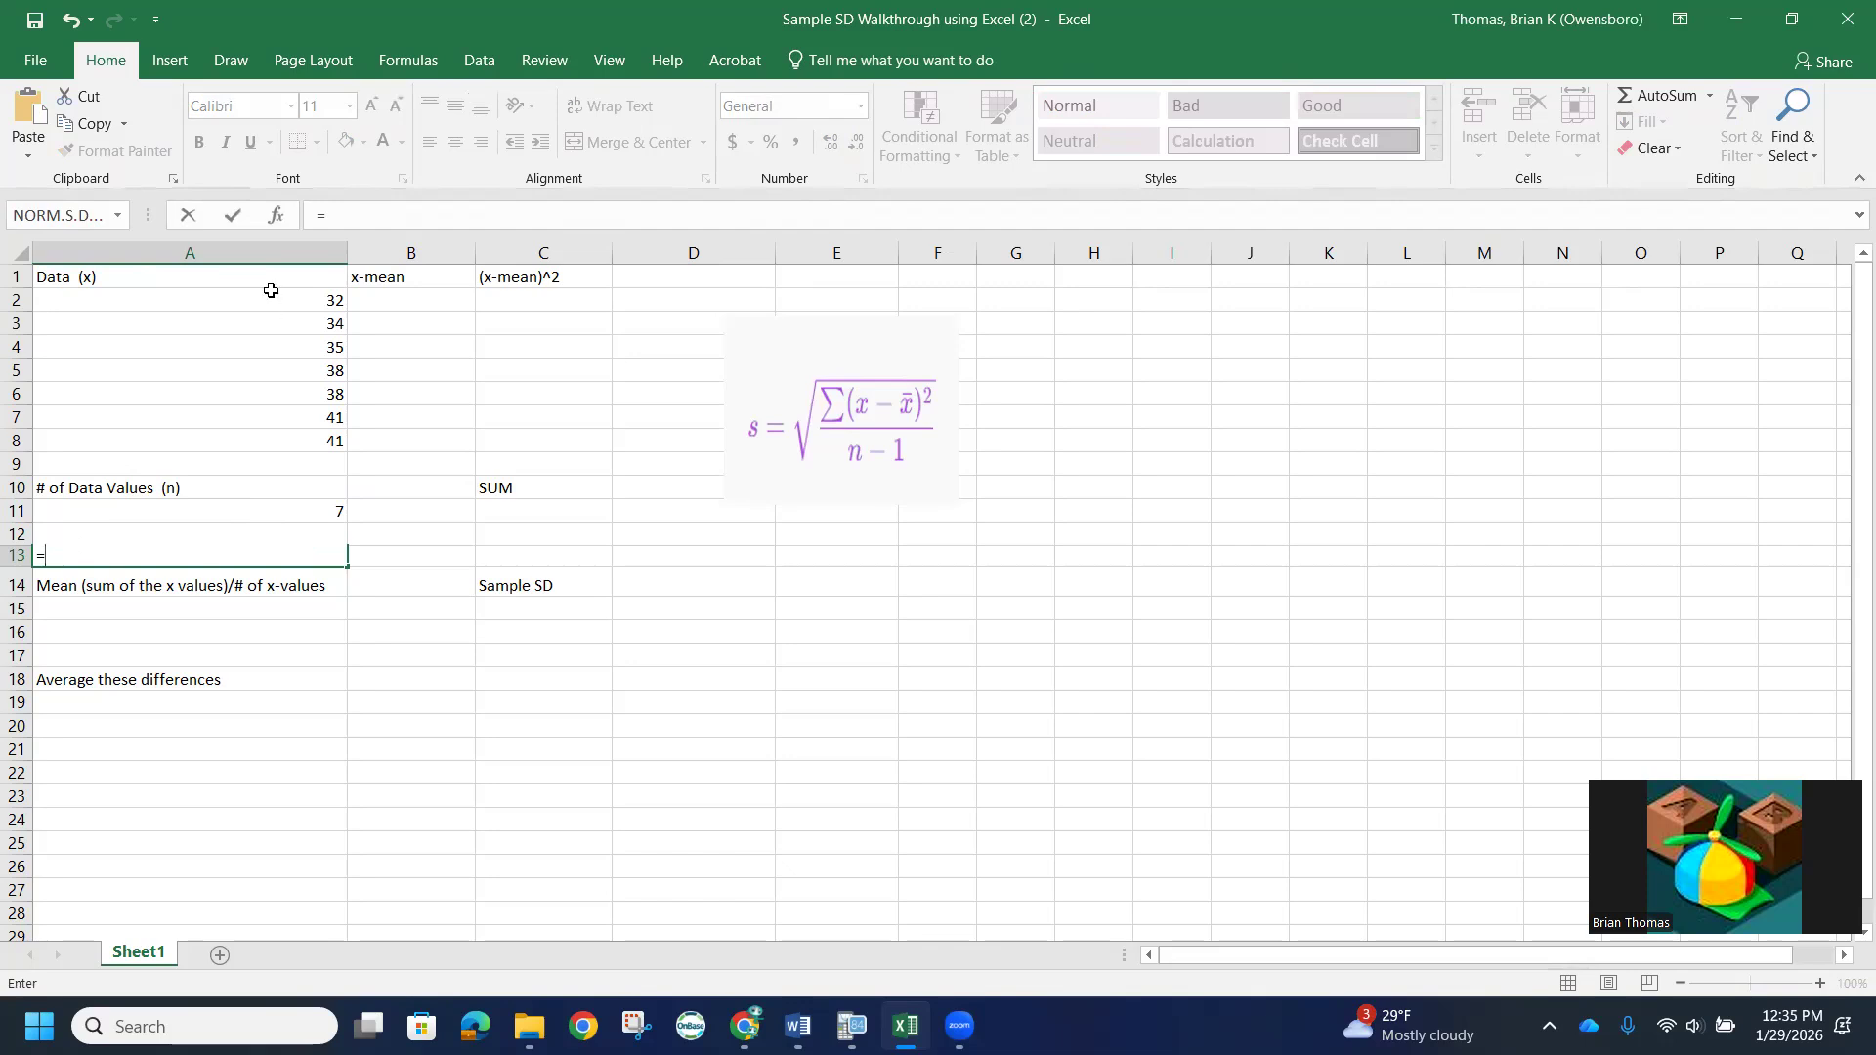
left_click(210, 508)
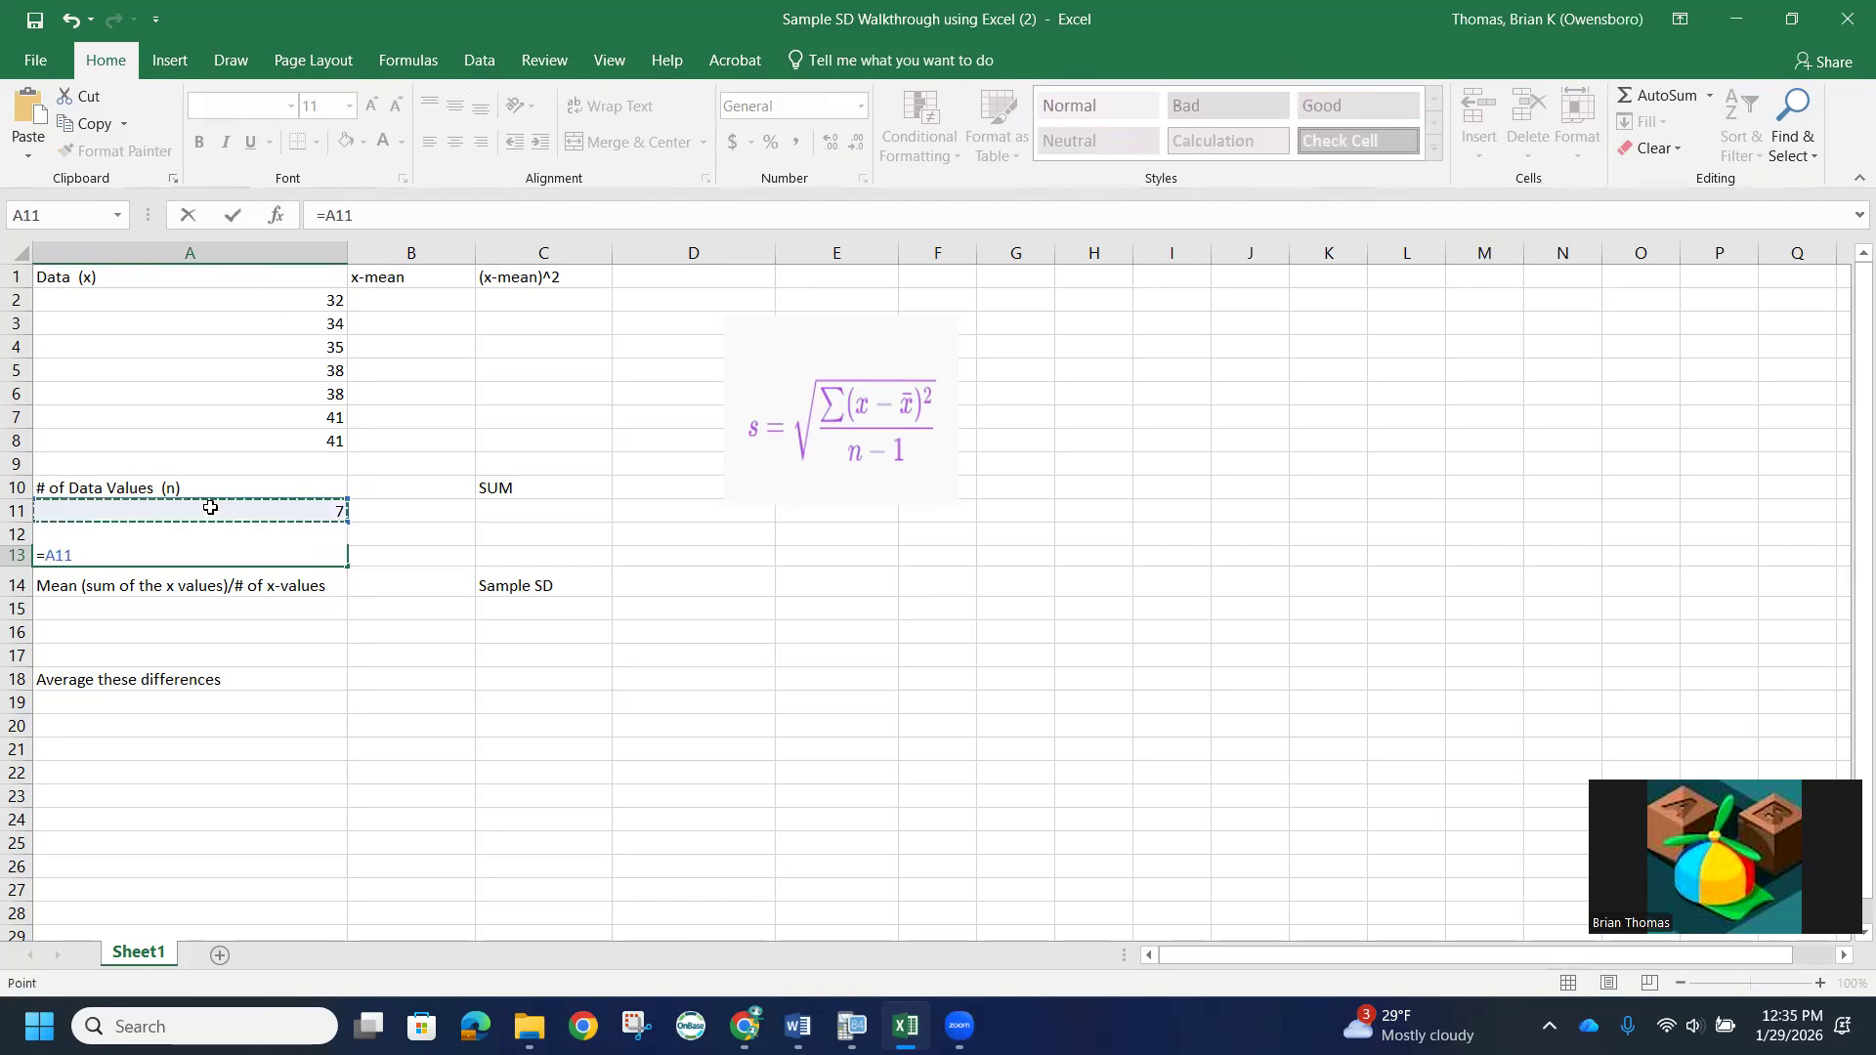
type("-1")
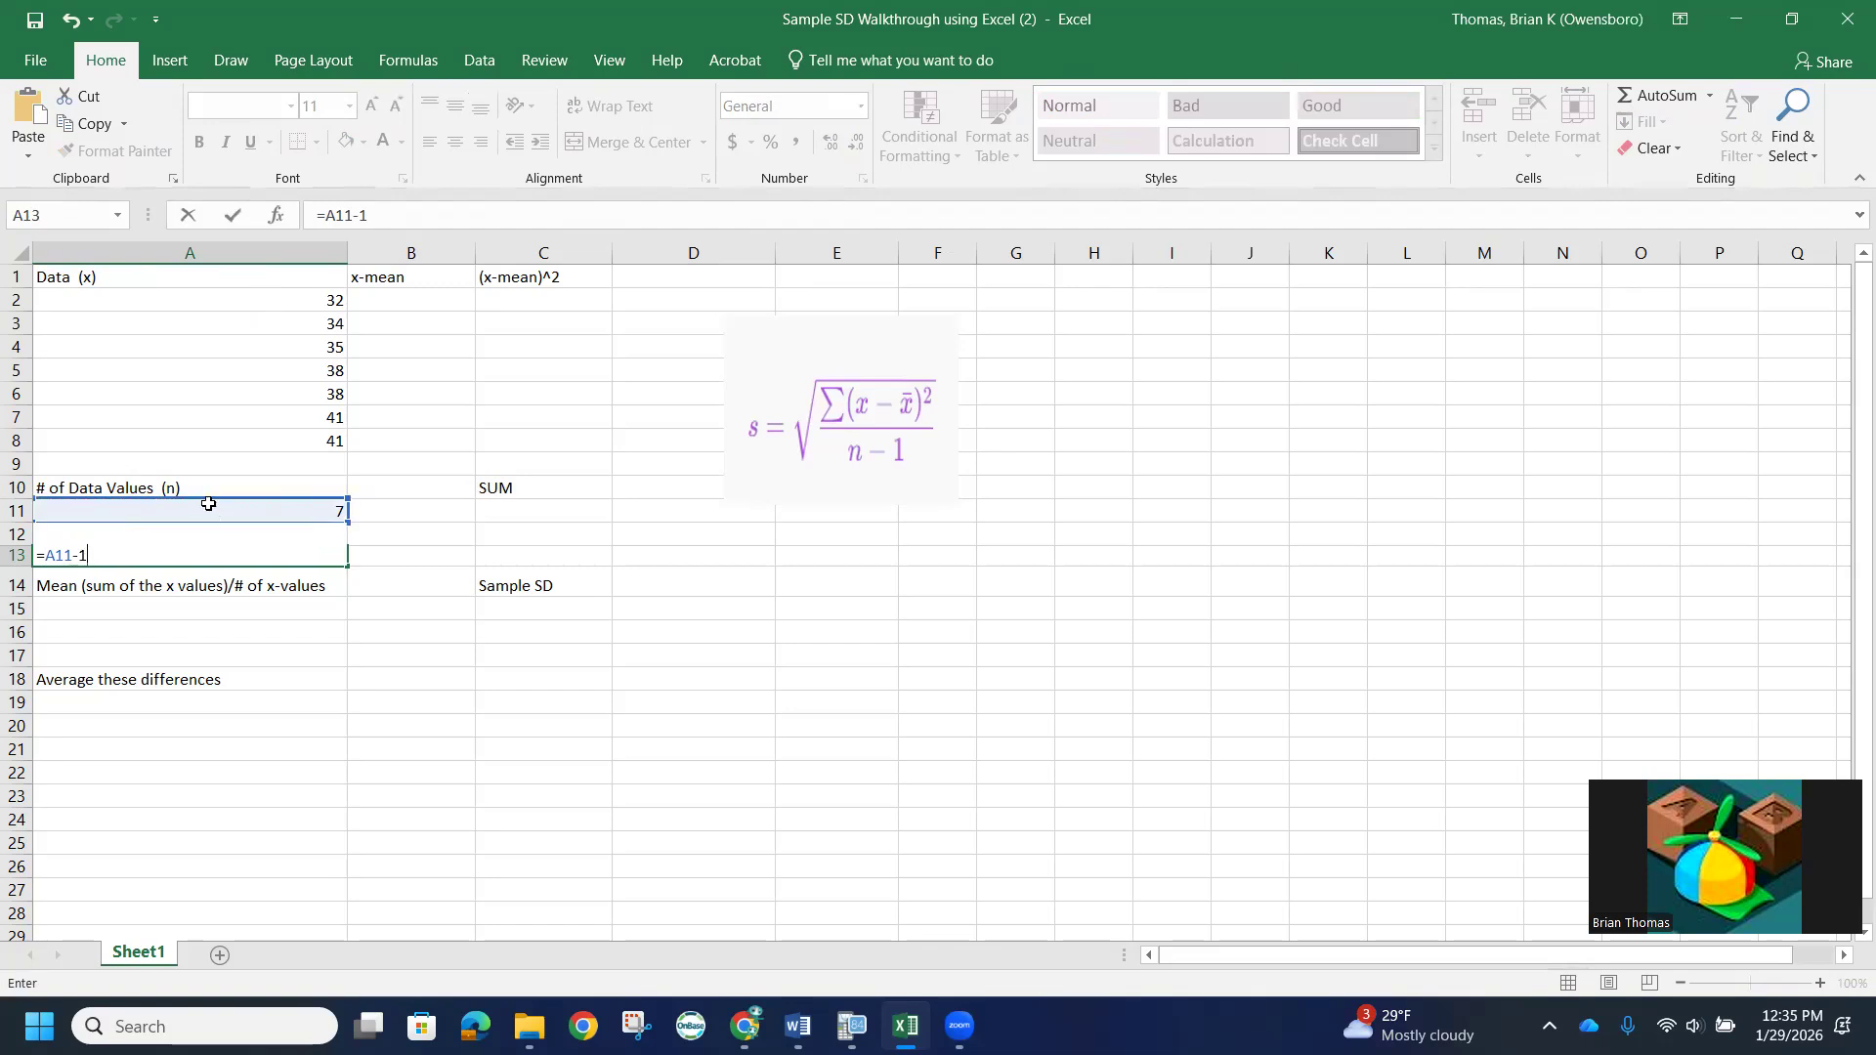
key("Return")
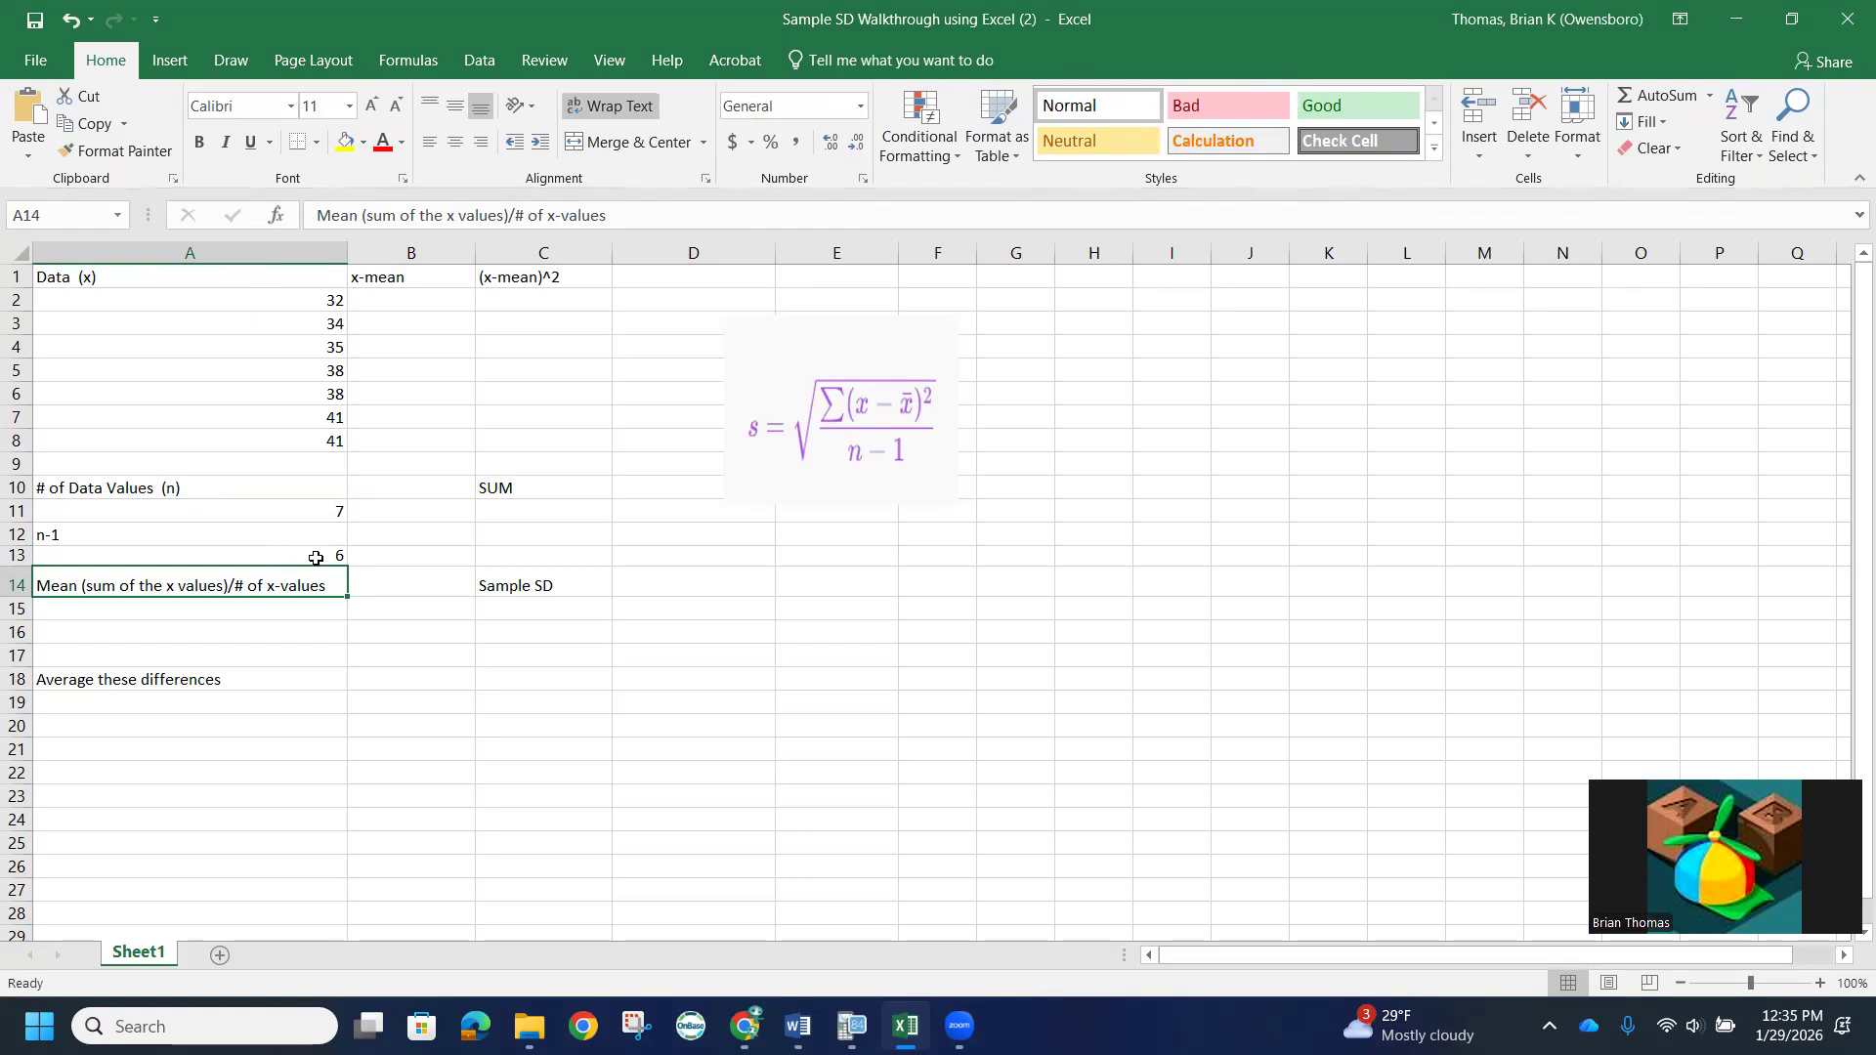
- Calculate the mean of the data values in cell A15 with the formula =AVERAGE(A2:A8)
left_click(148, 618)
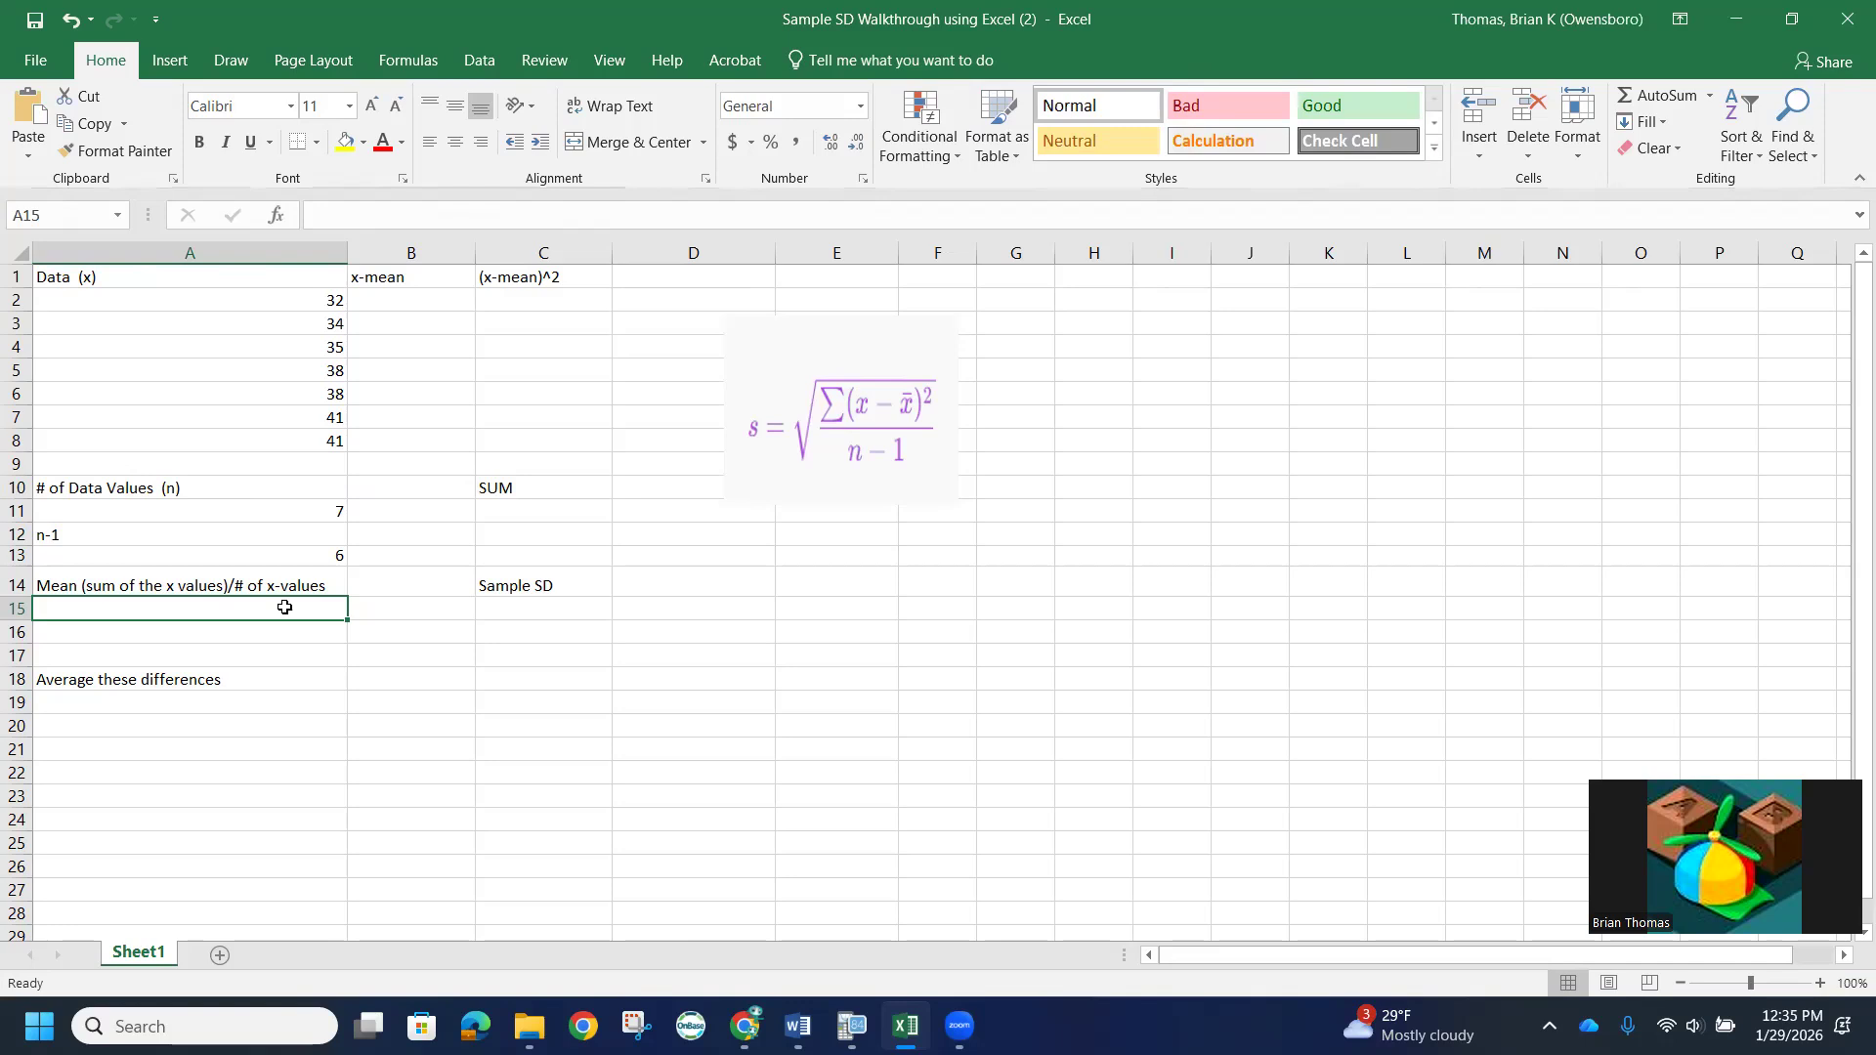
type("=")
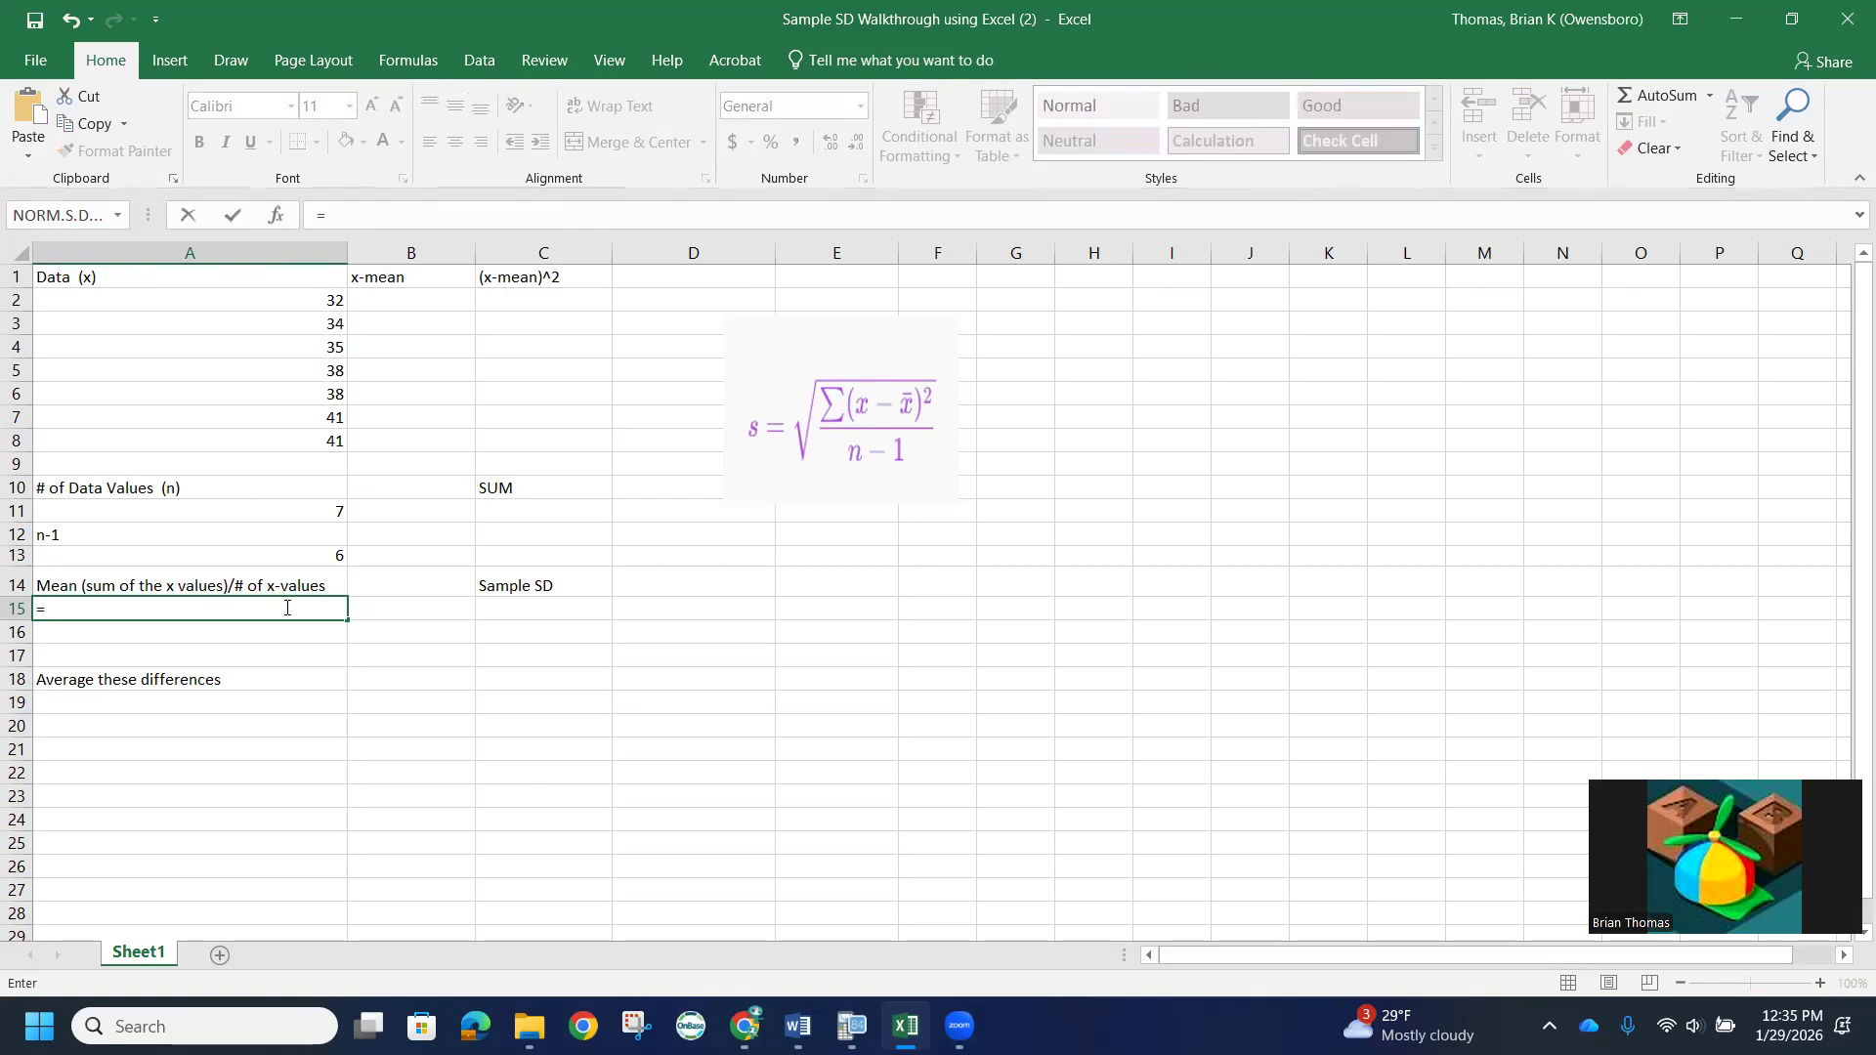
type("av")
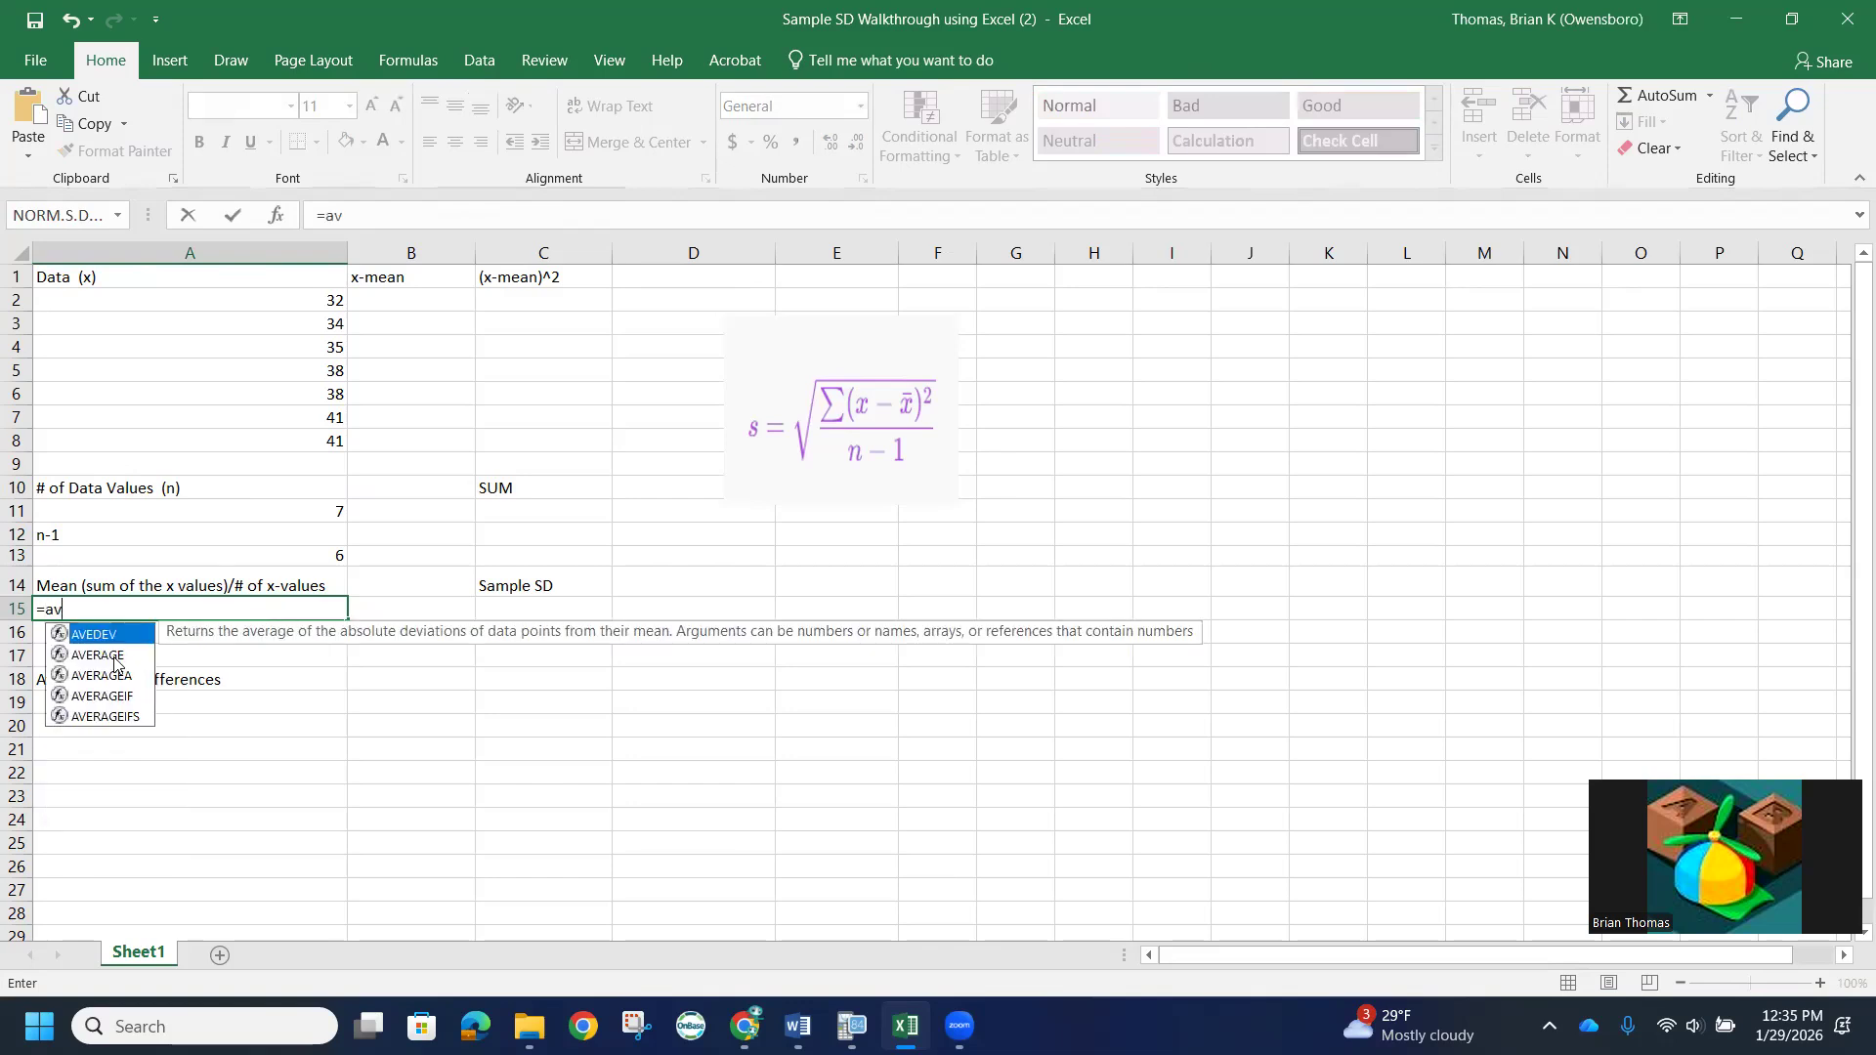
double_click(115, 660)
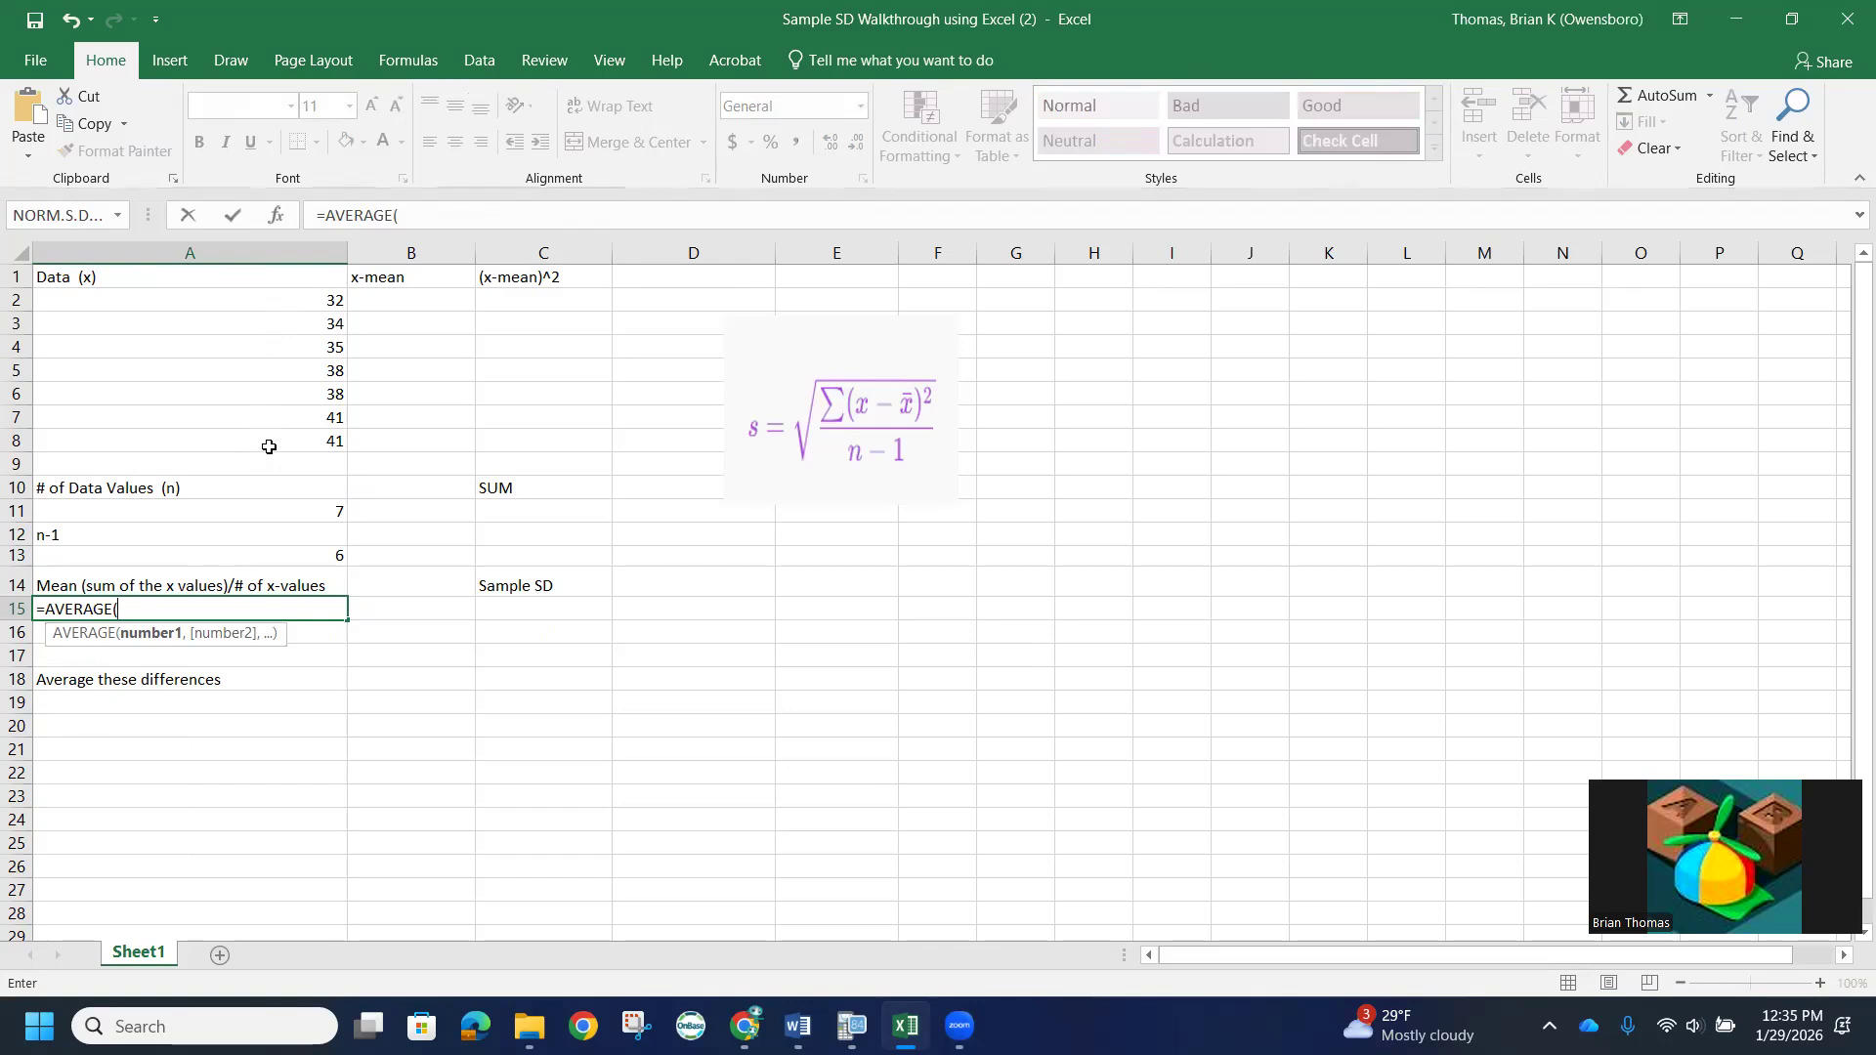
type("A2")
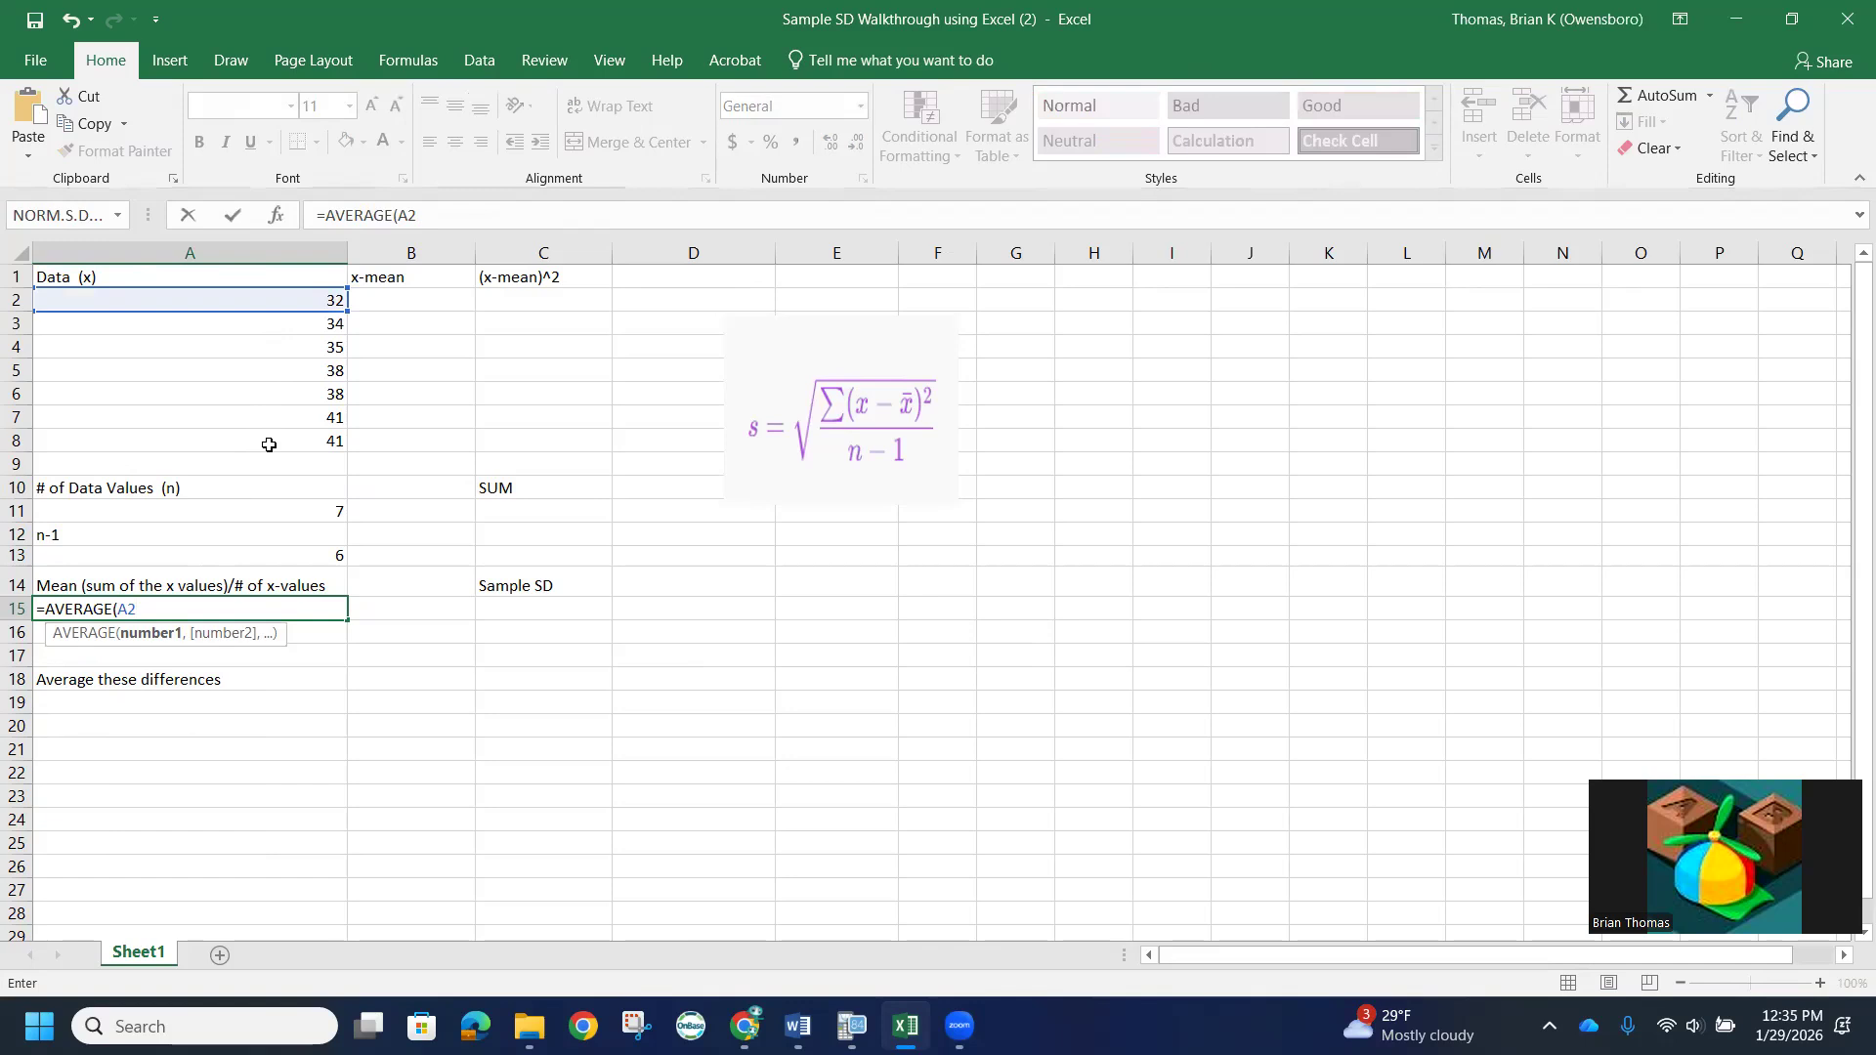
type(":A11")
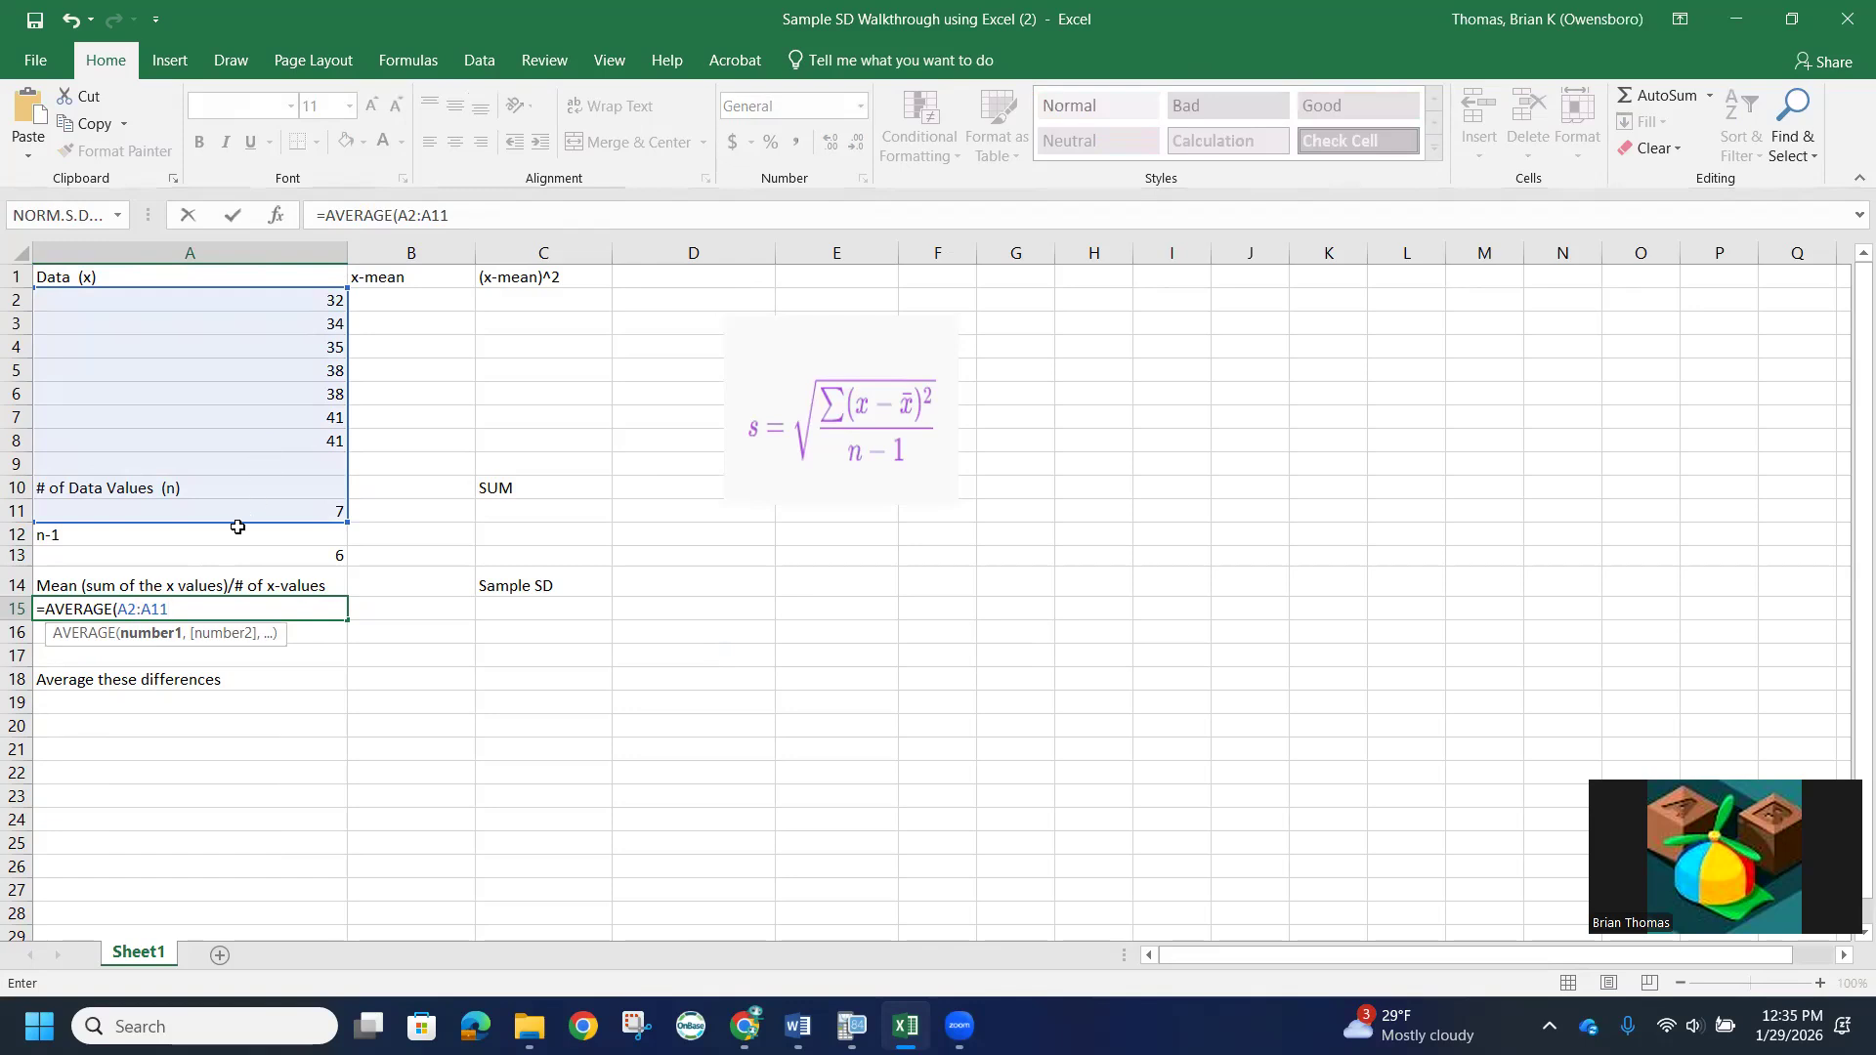
key("BackSpace")
key("BackSpace")
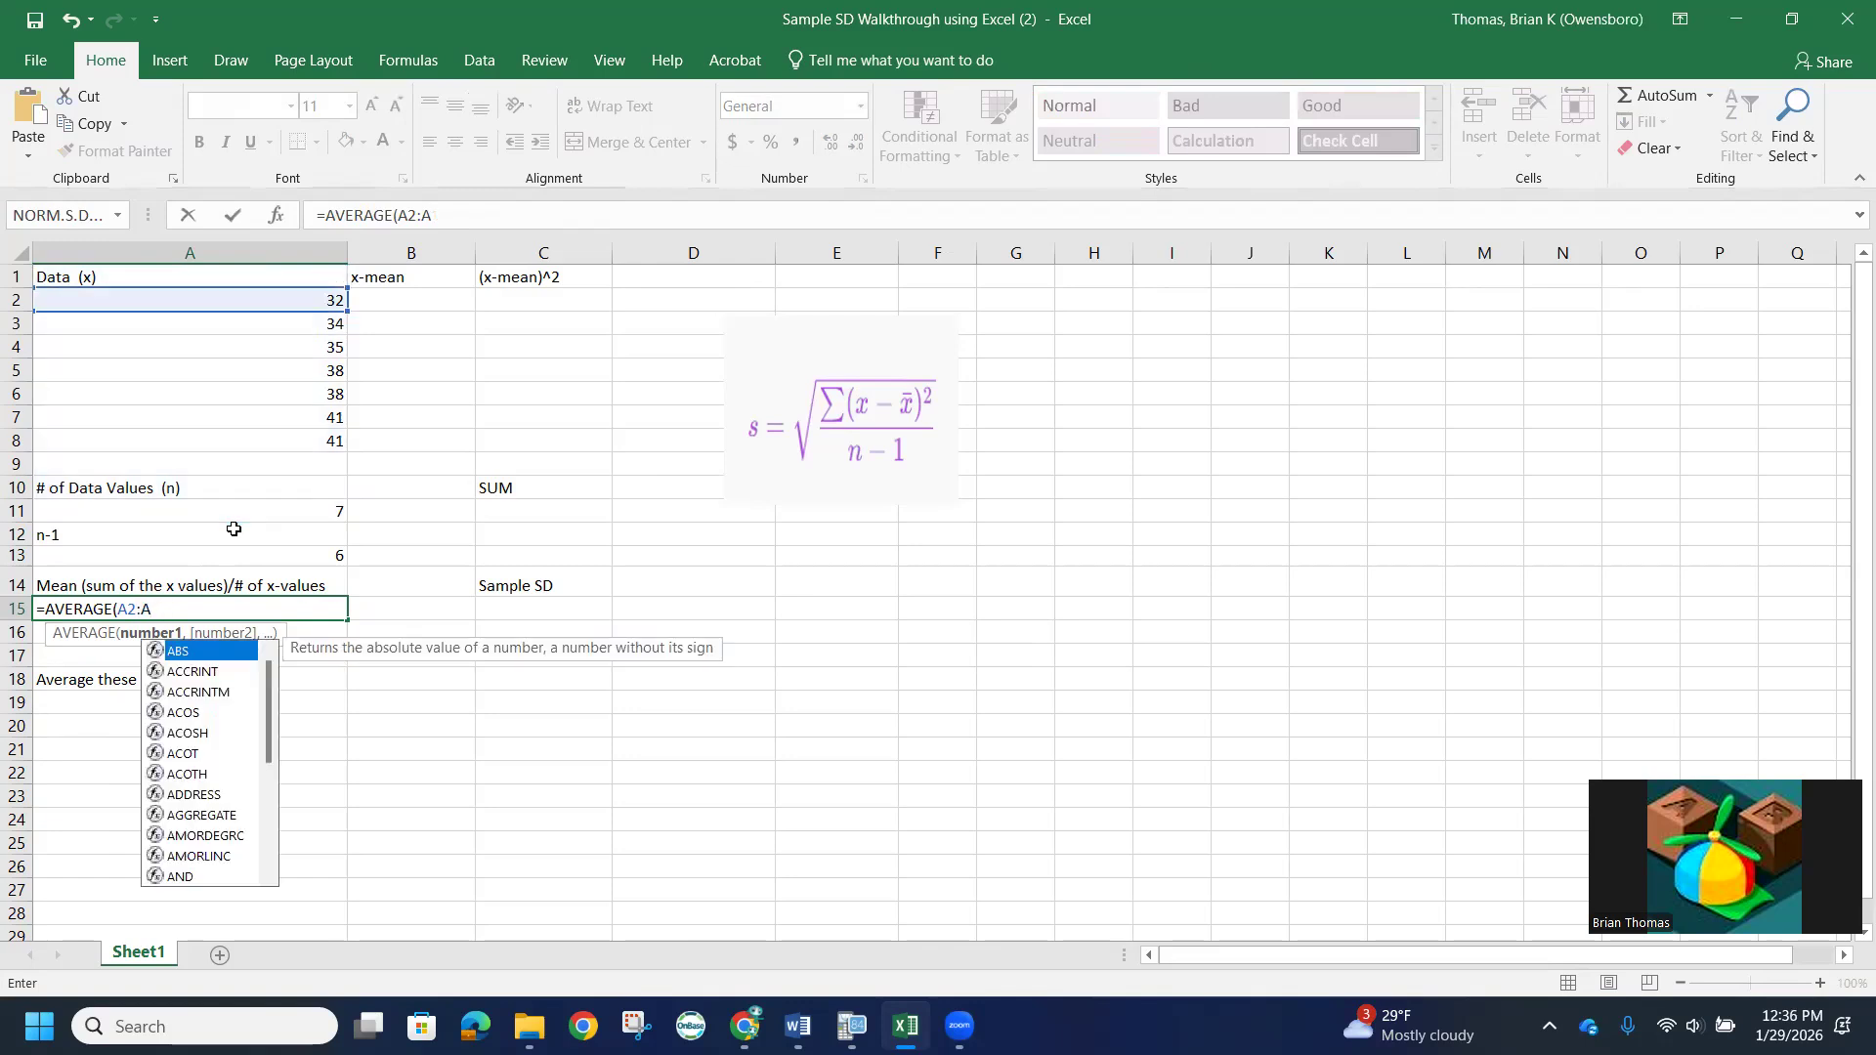
type("8")
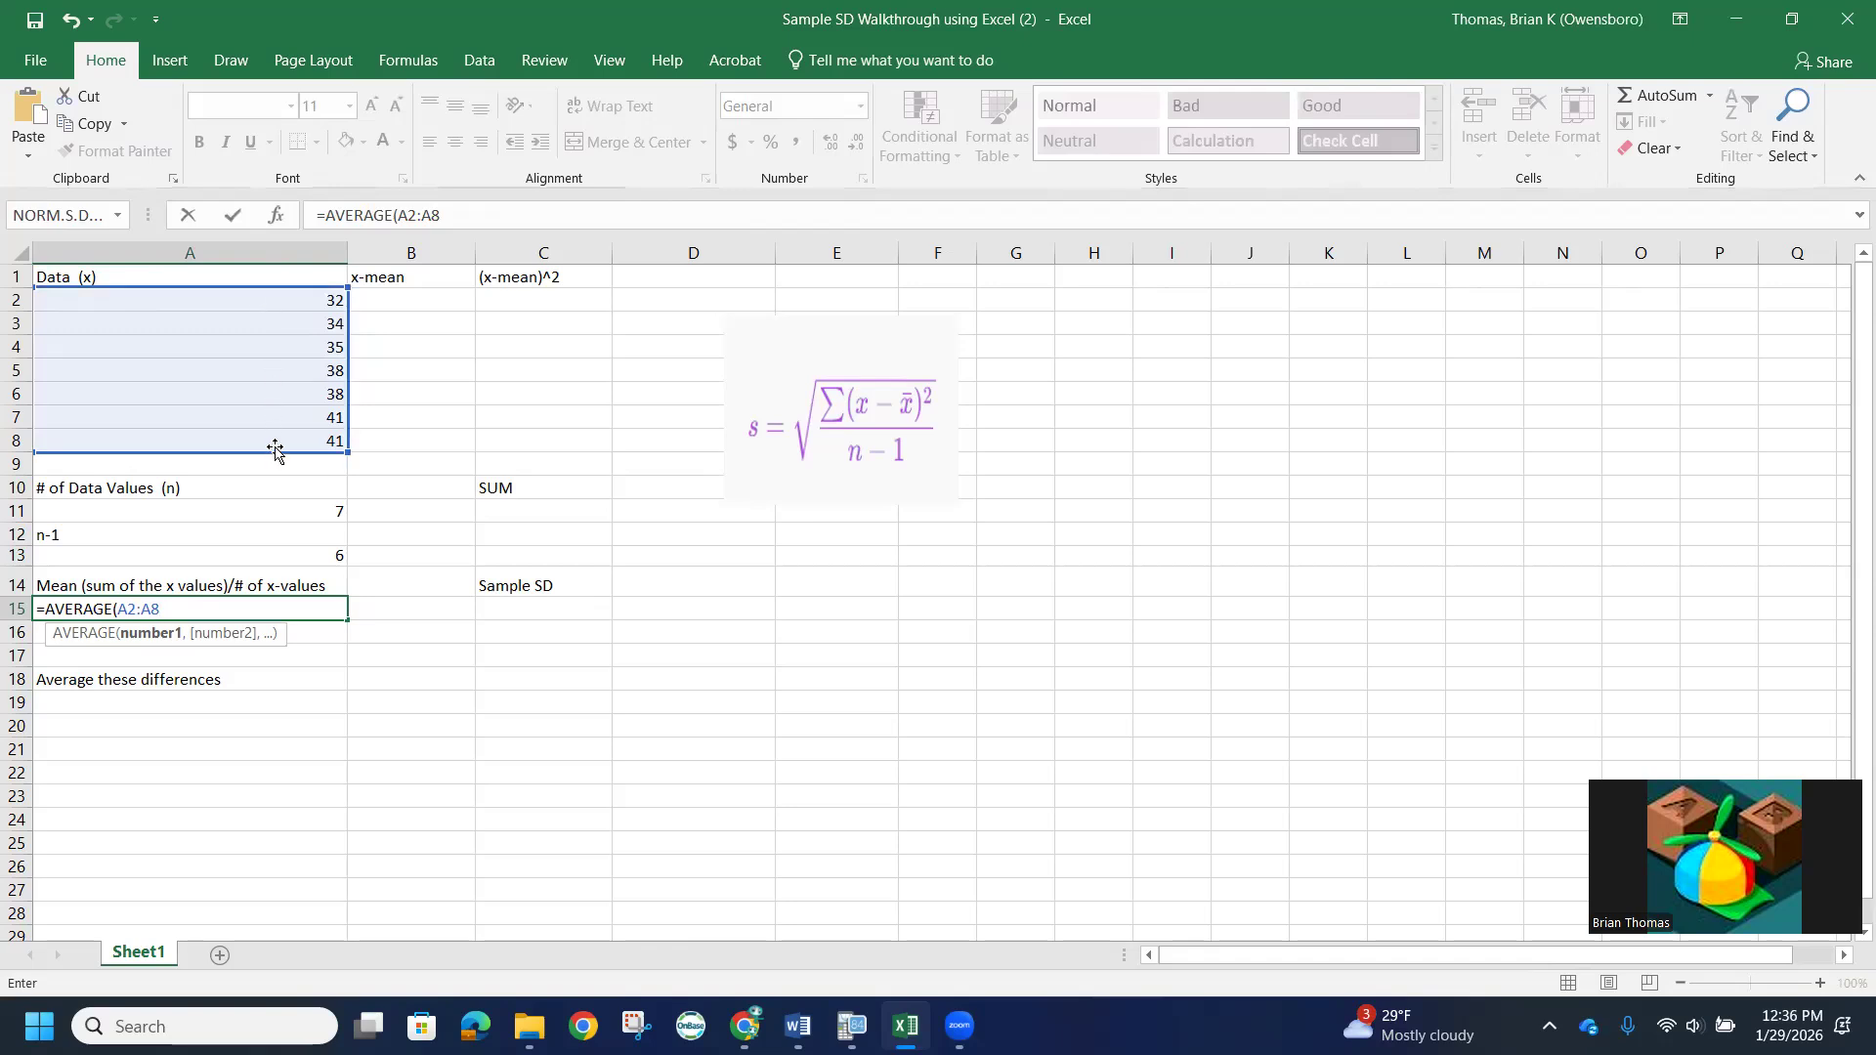
type(")")
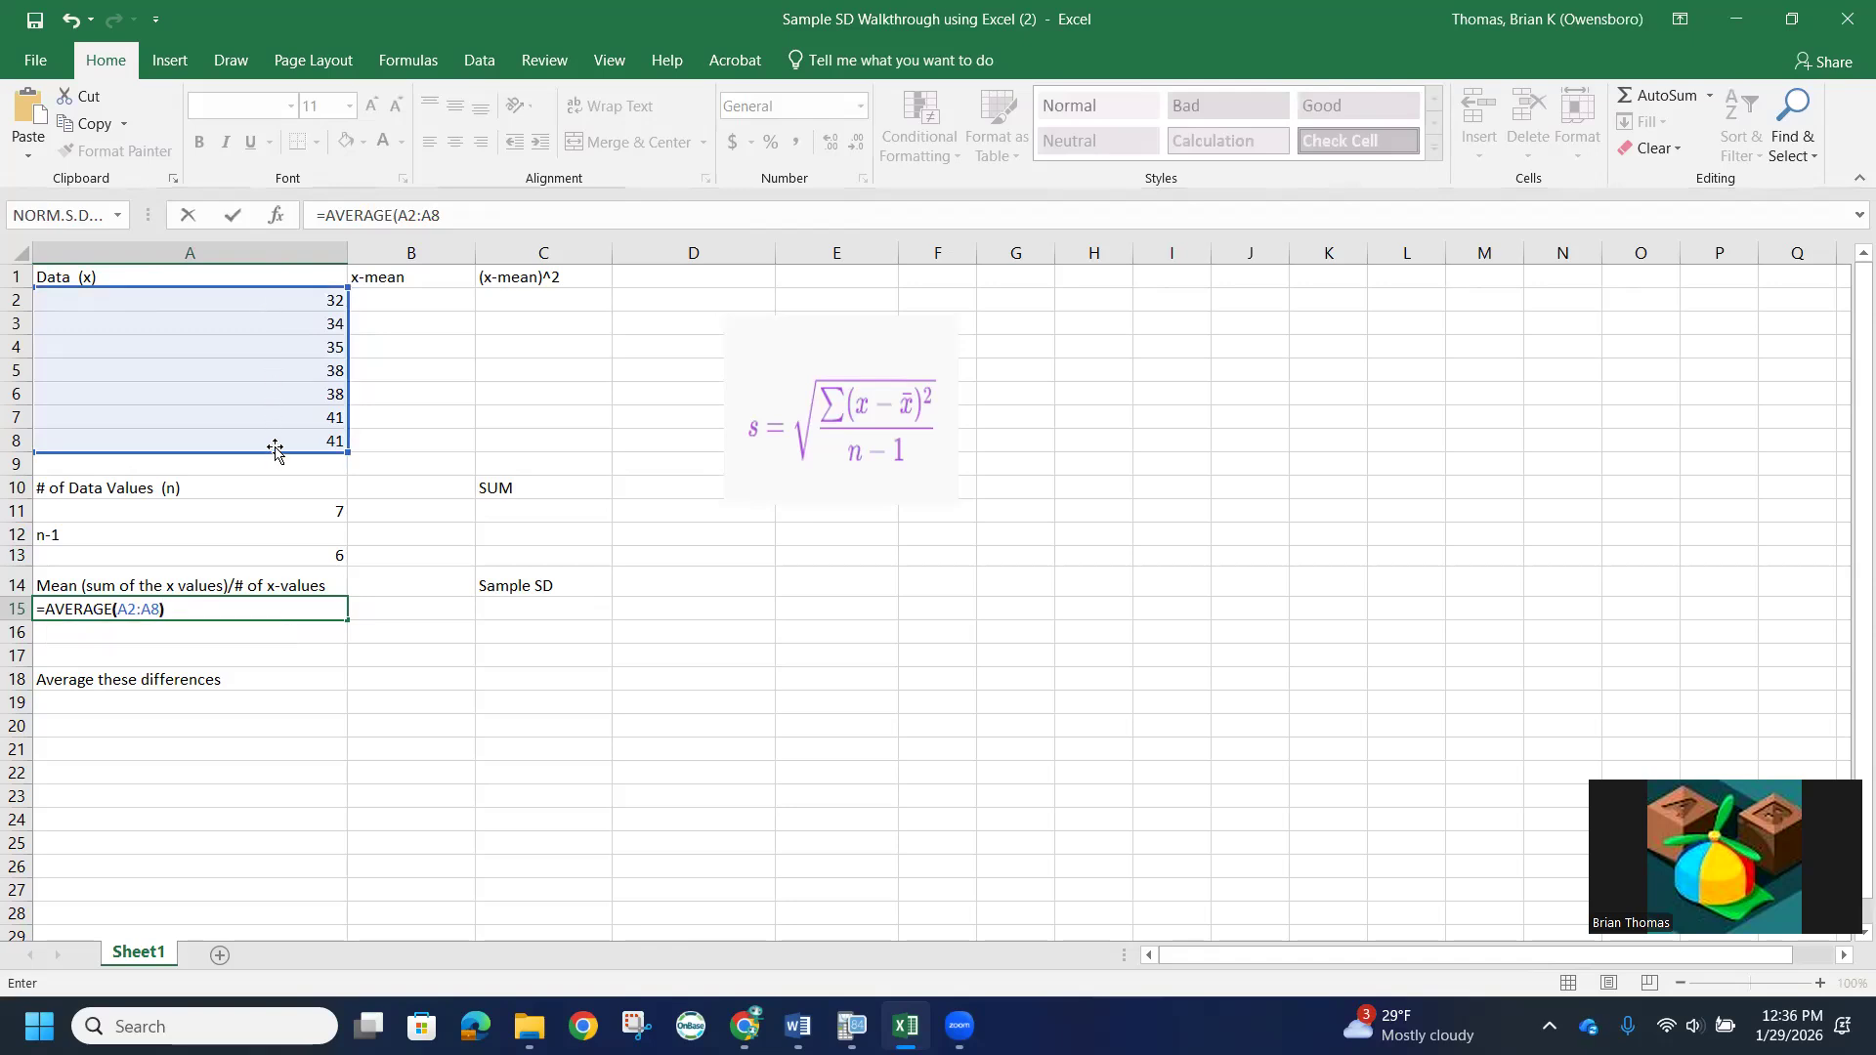
key("Return")
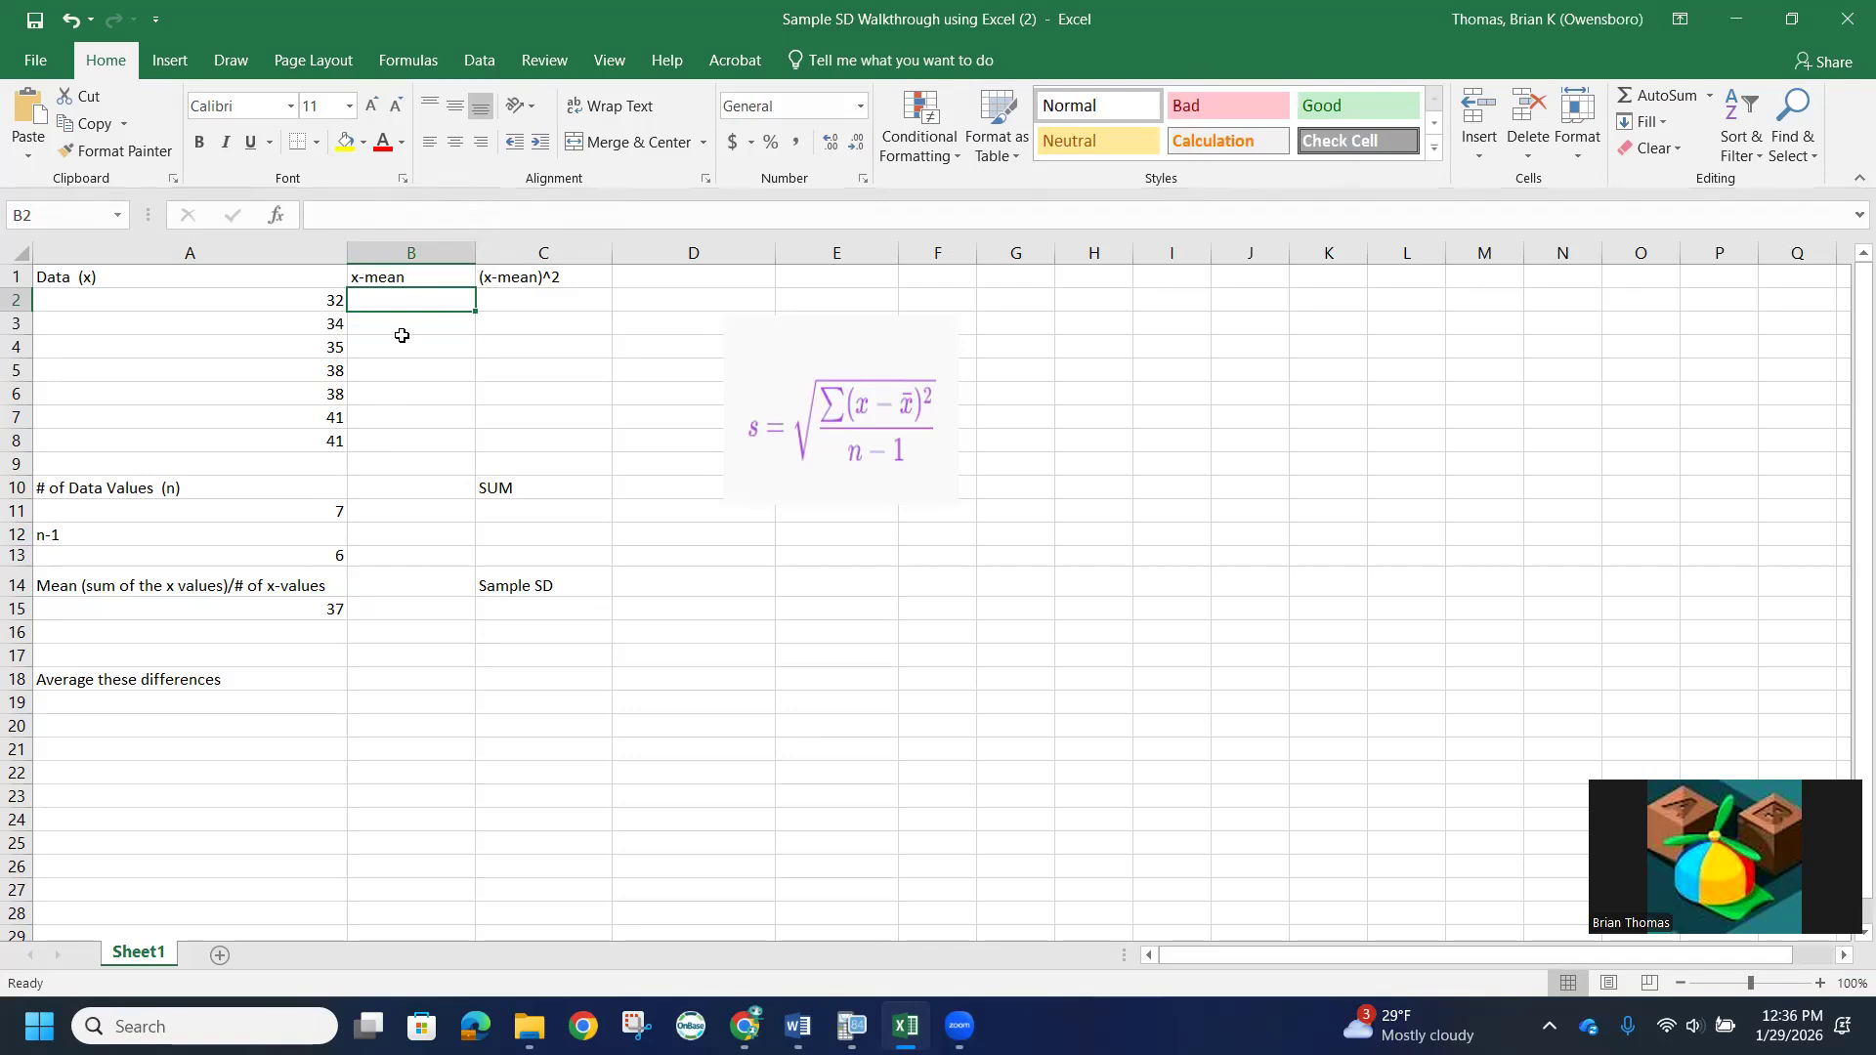
- Reference the mean in cell B2 of the x-mean column with the formula =A15
type("=")
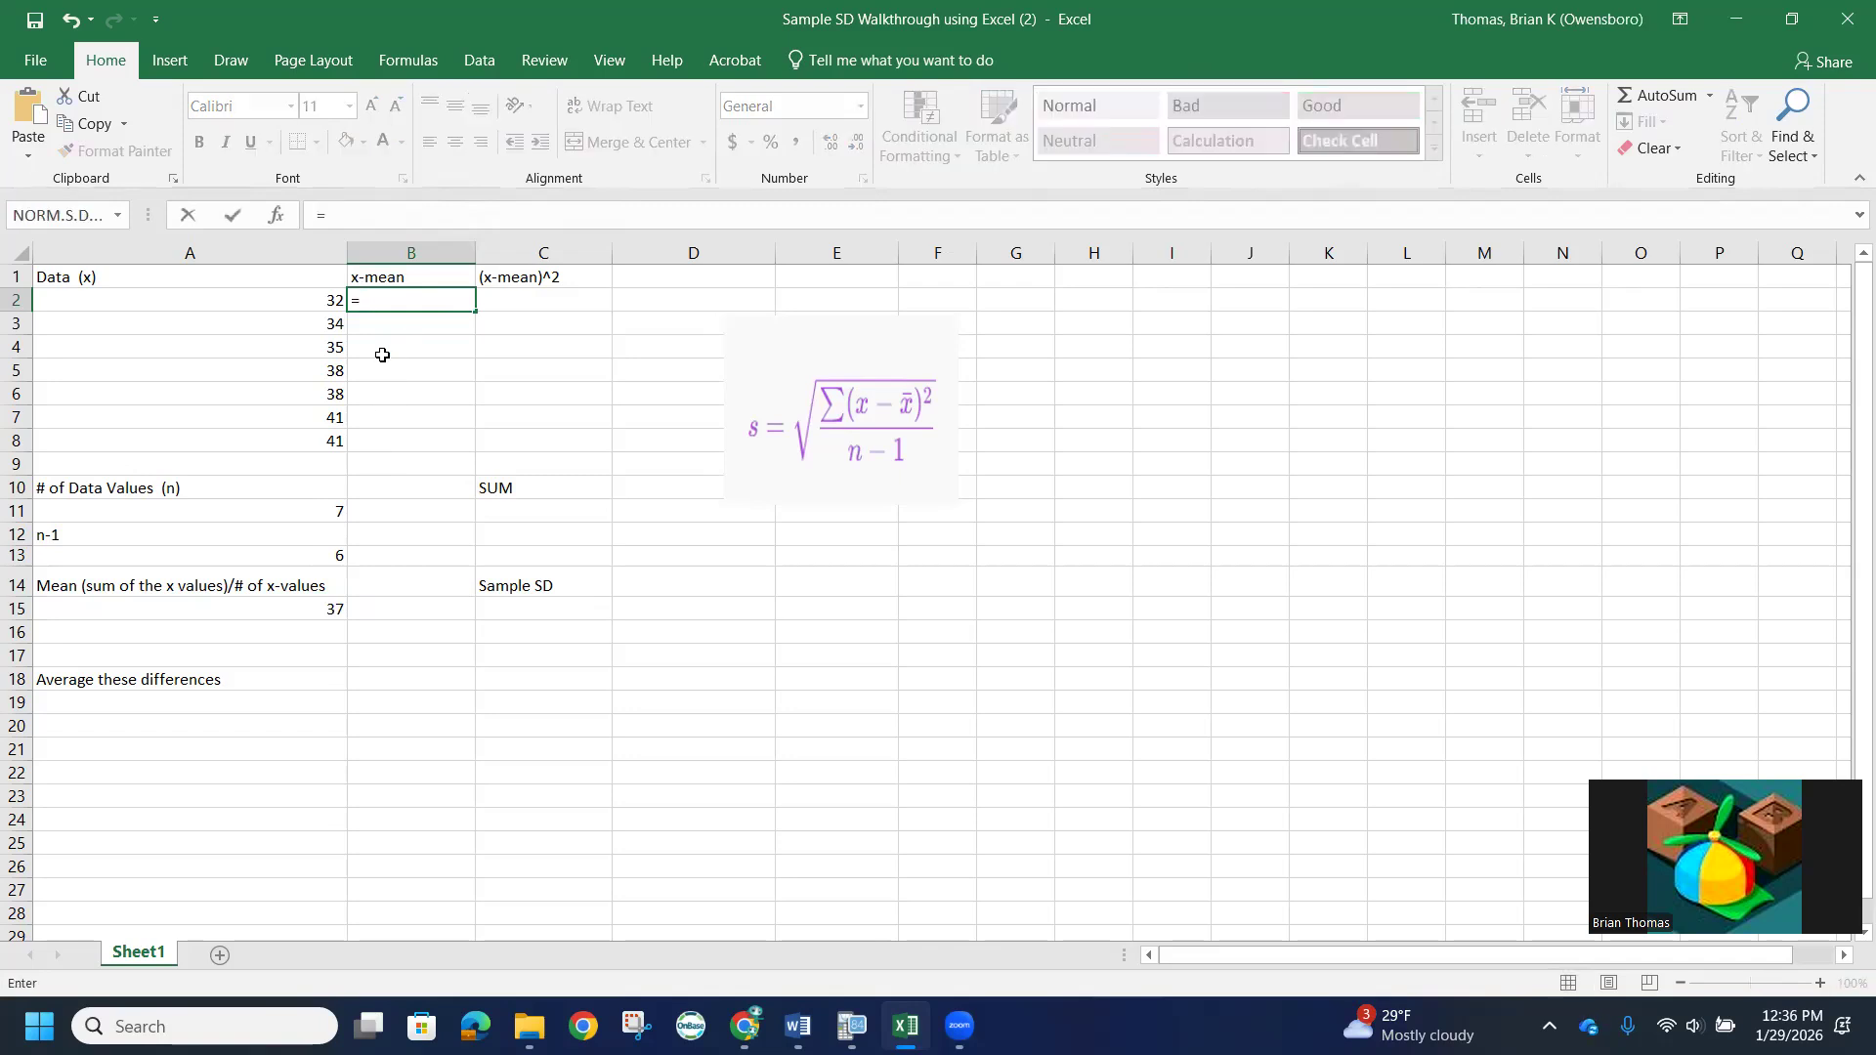
left_click(306, 608)
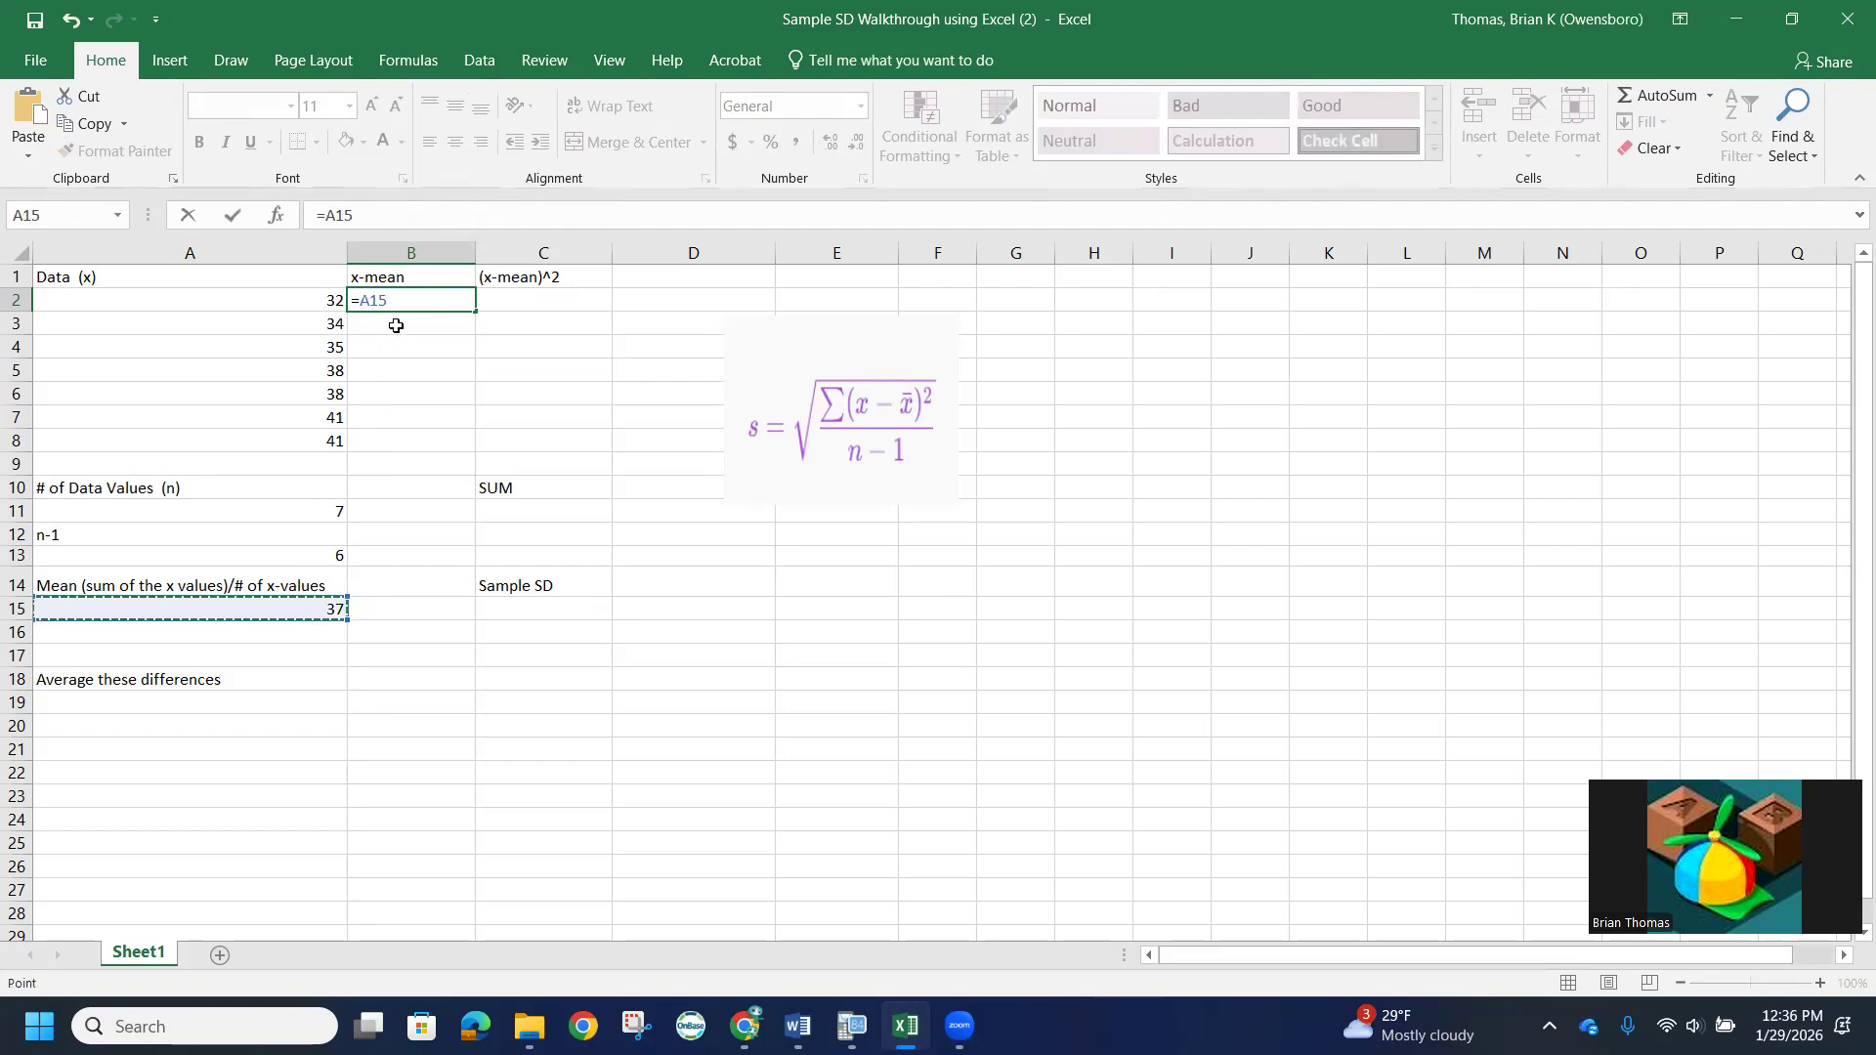
key("Return")
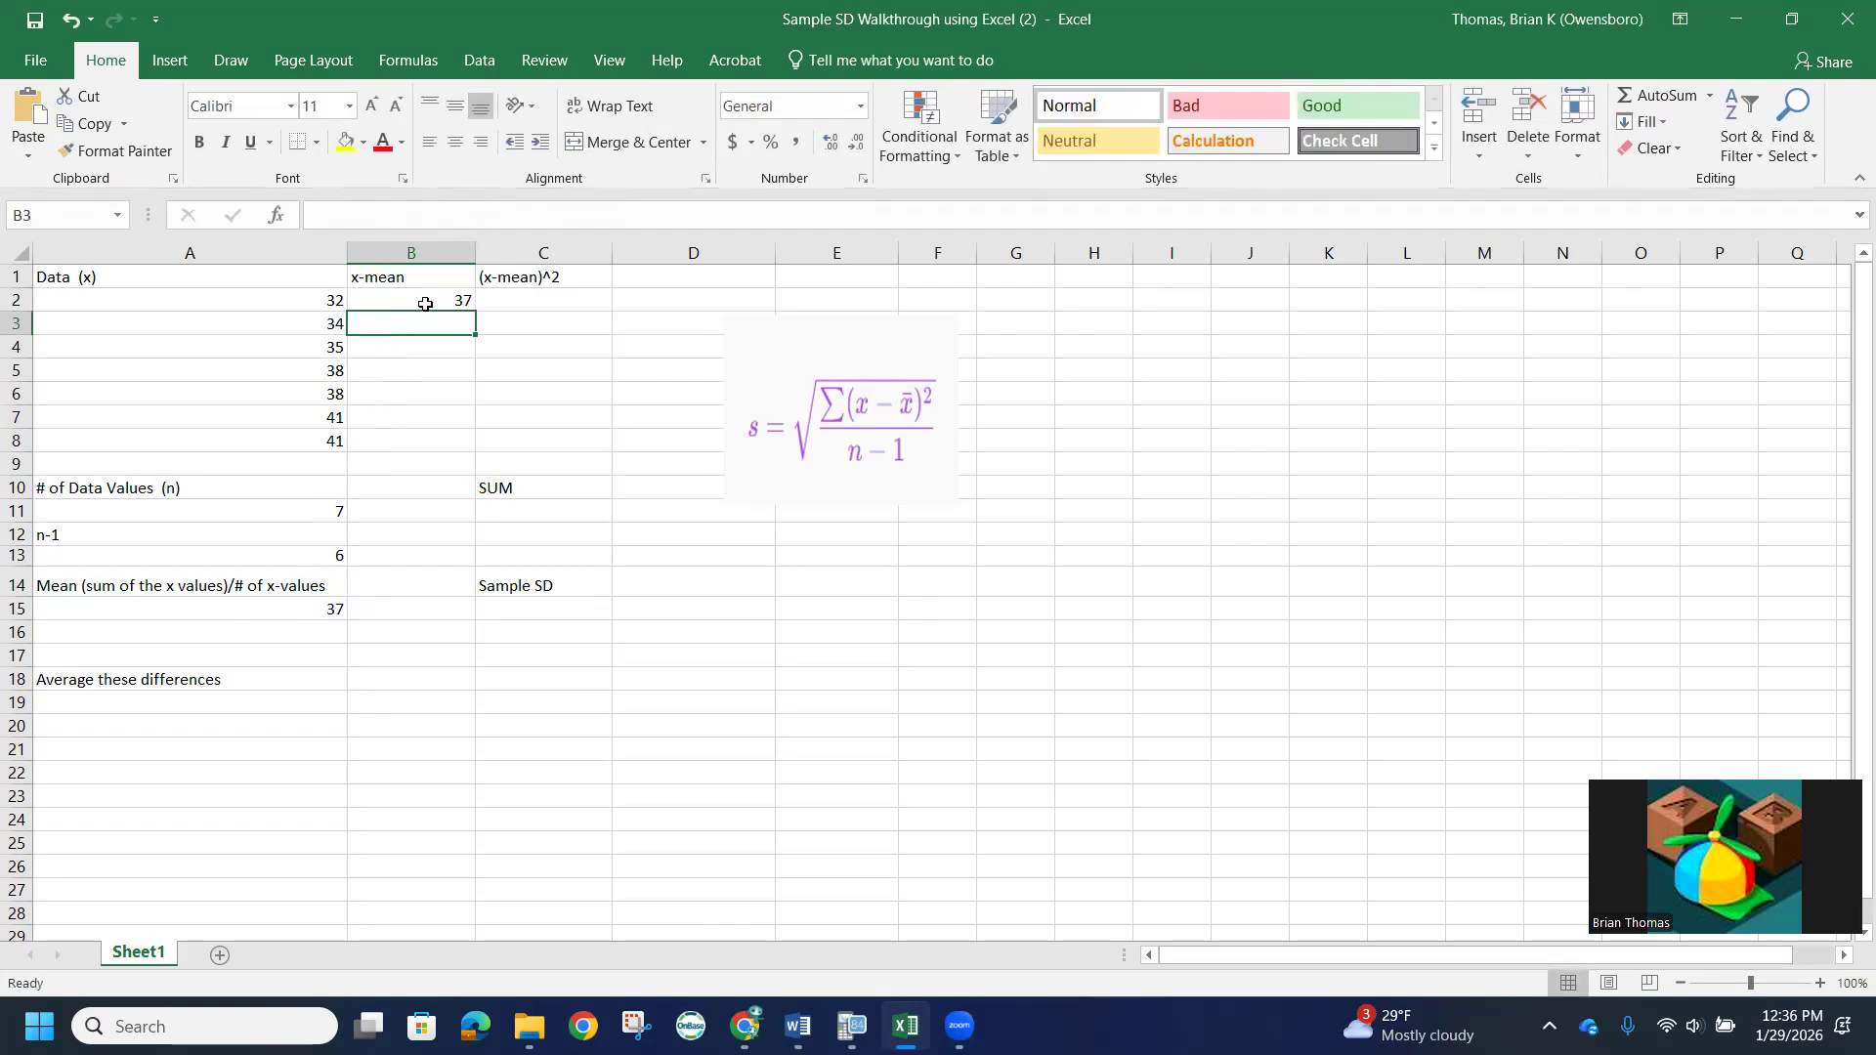
- Make the reference in B2 absolute as =$A$15 and fill it down through B8
left_click(427, 297)
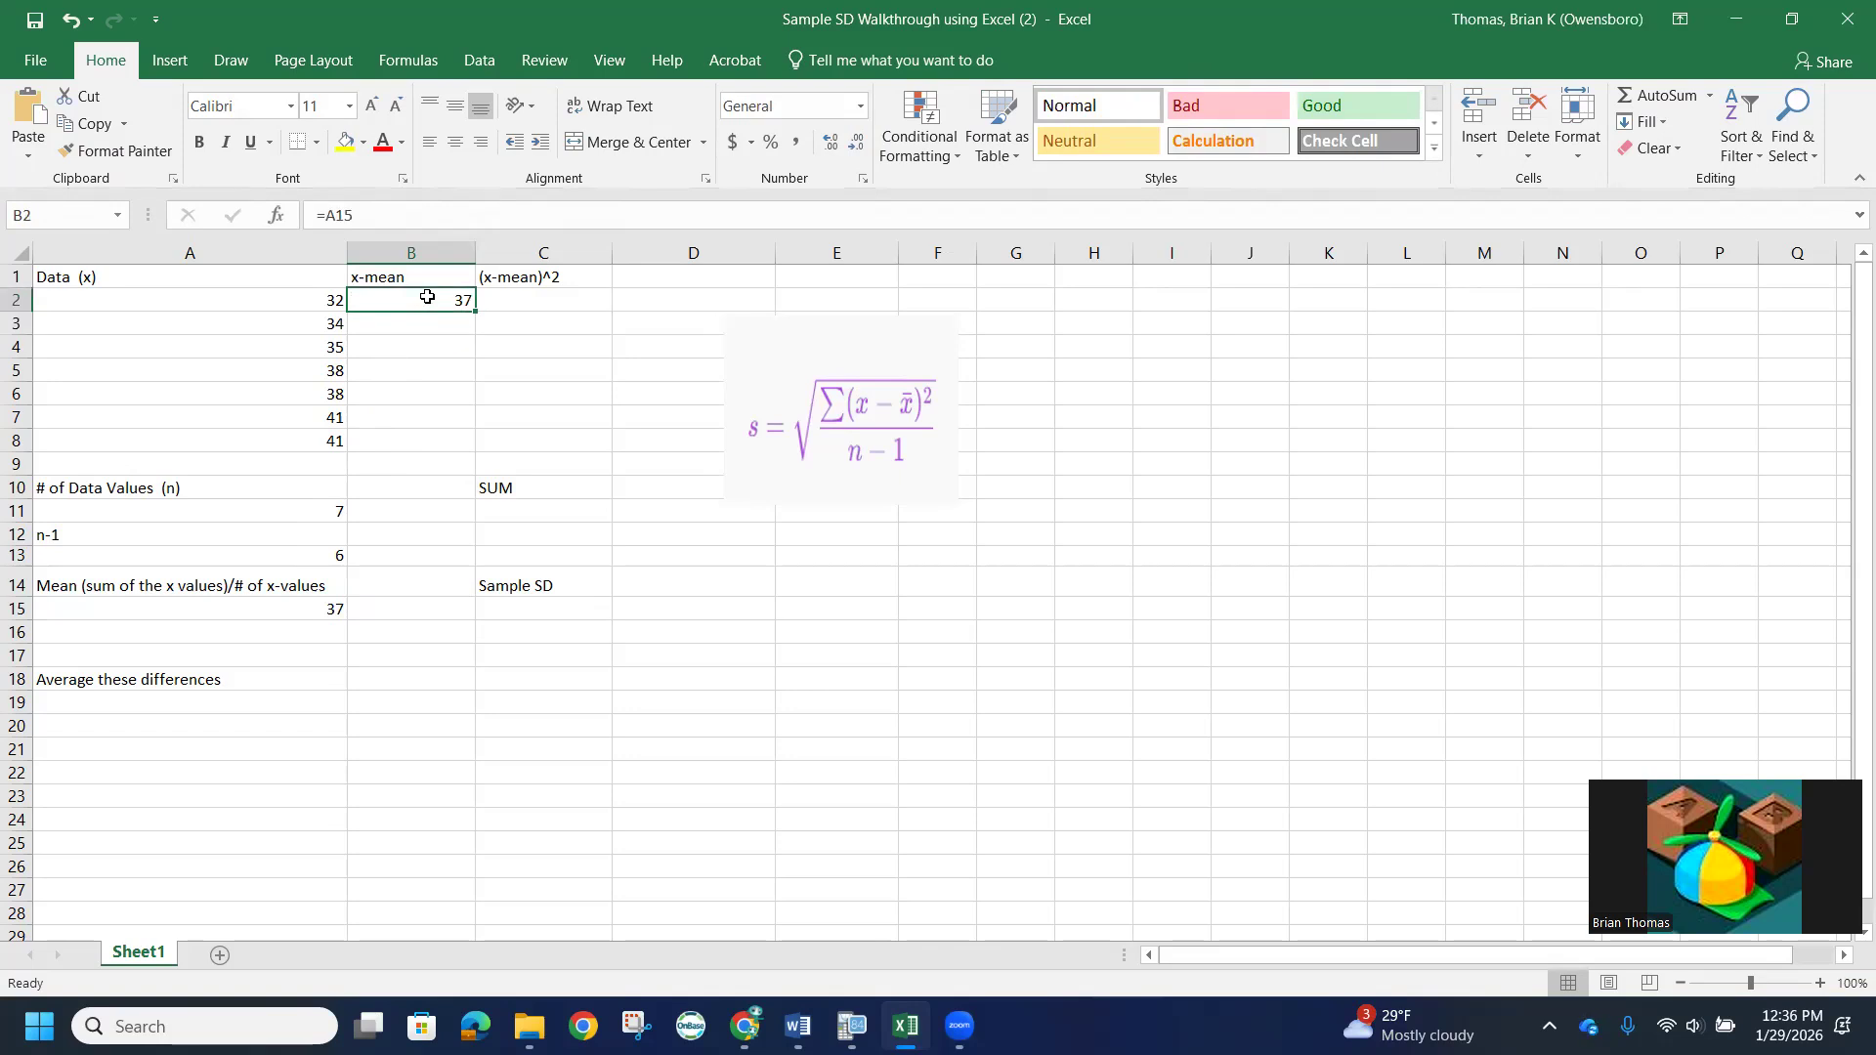
left_click(337, 214)
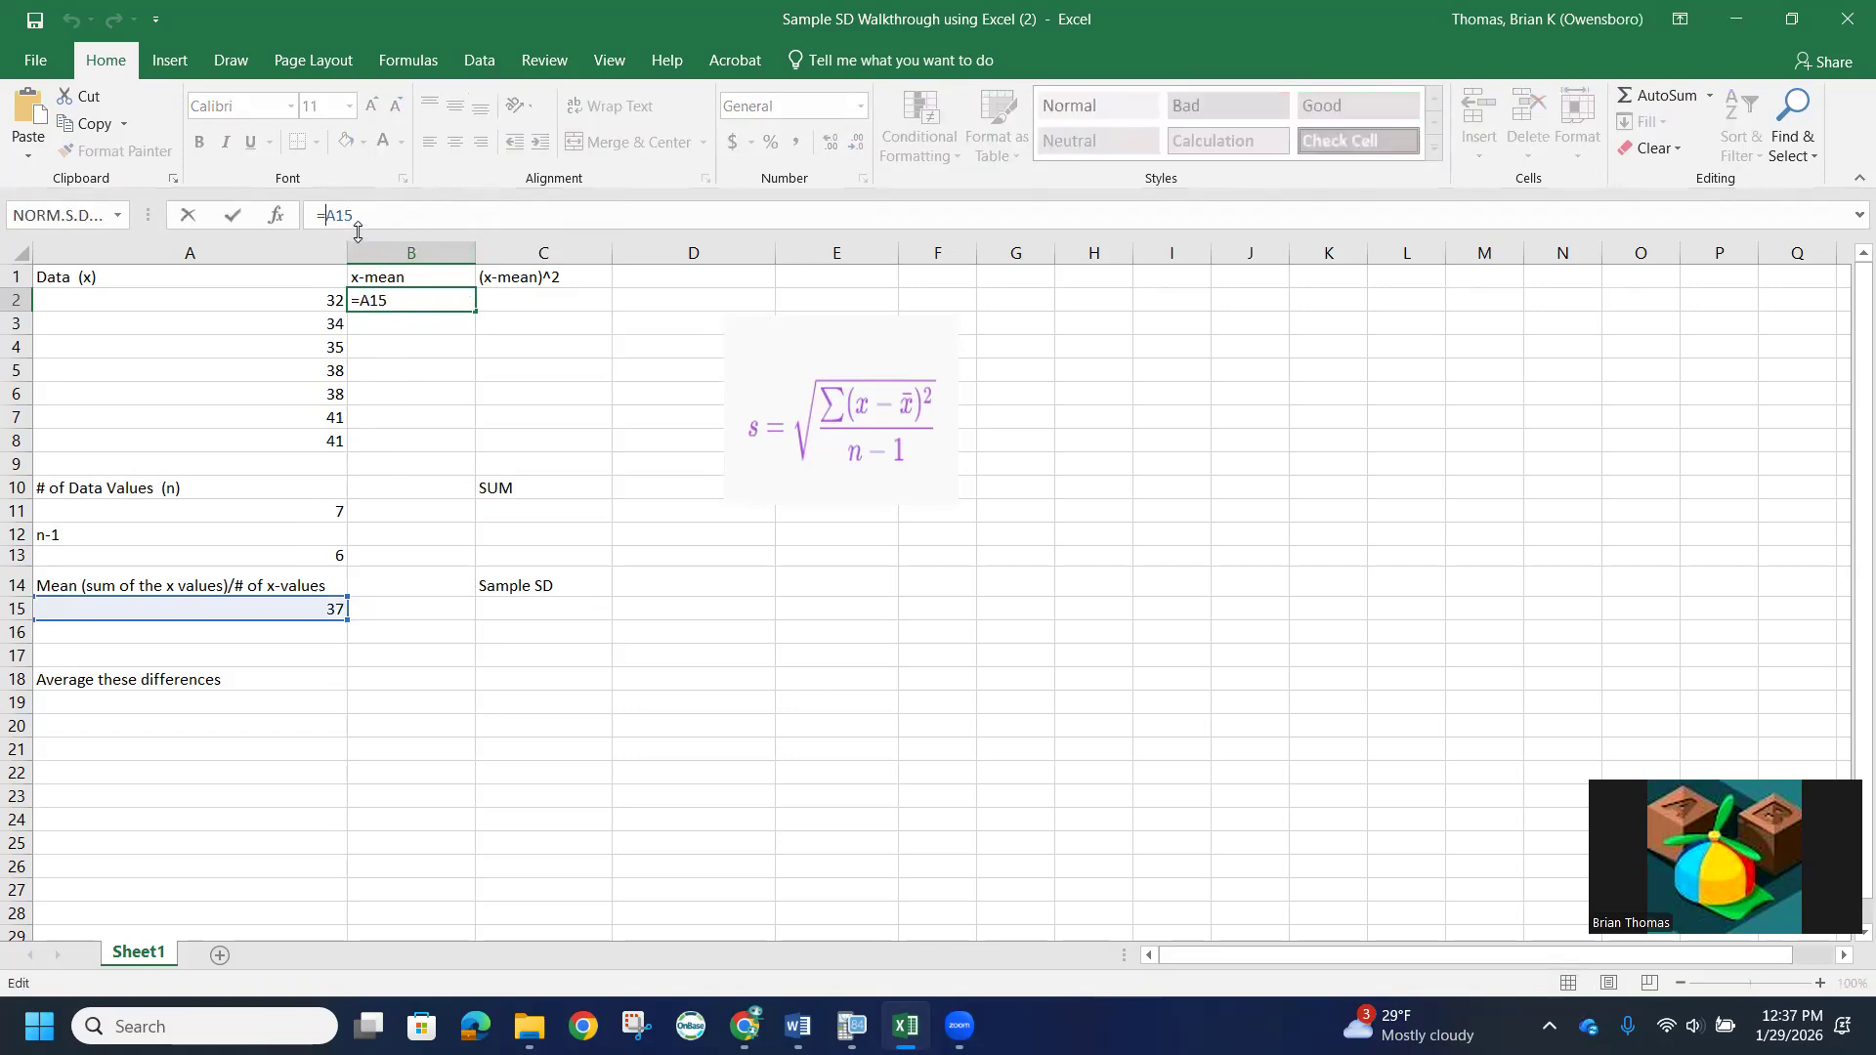
type("$A$")
left_click_drag(479, 310, 480, 449)
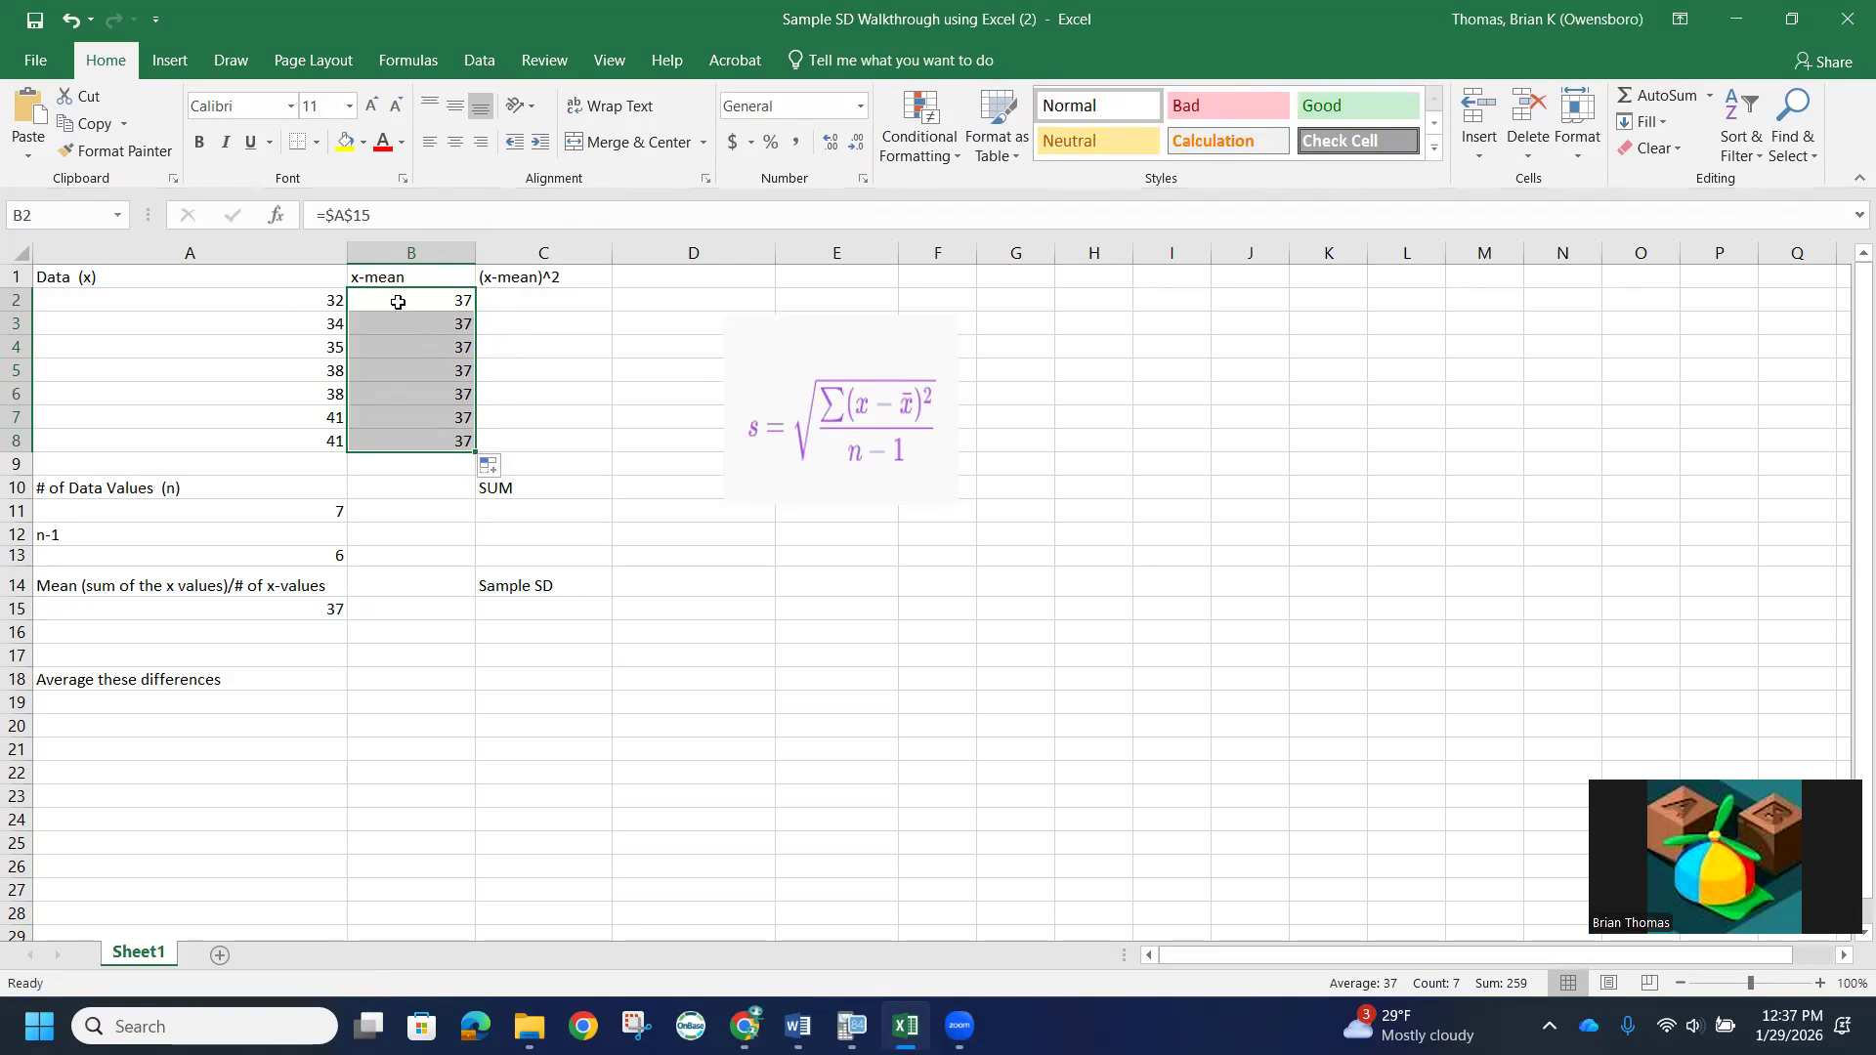
- Subtract the mean from the first data value in C2 with =A2-B2 and fill the formula down through C8
left_click(515, 302)
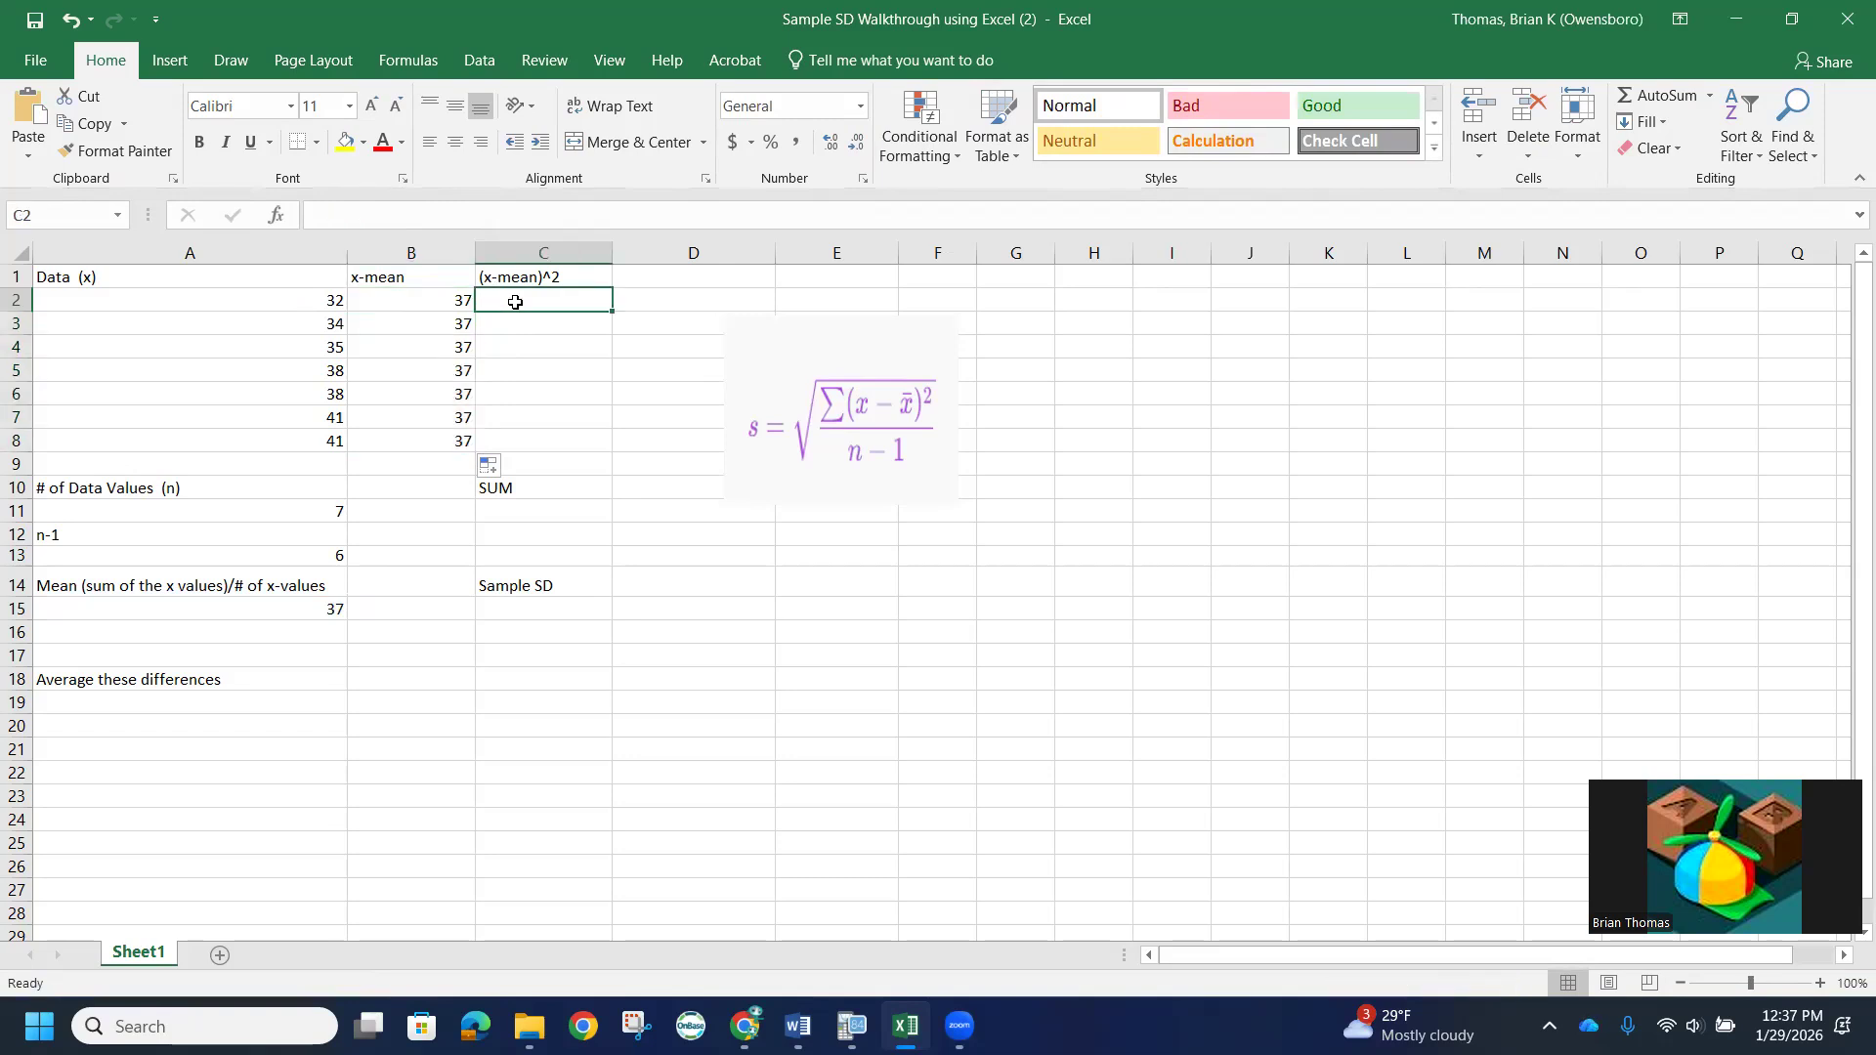
type("=")
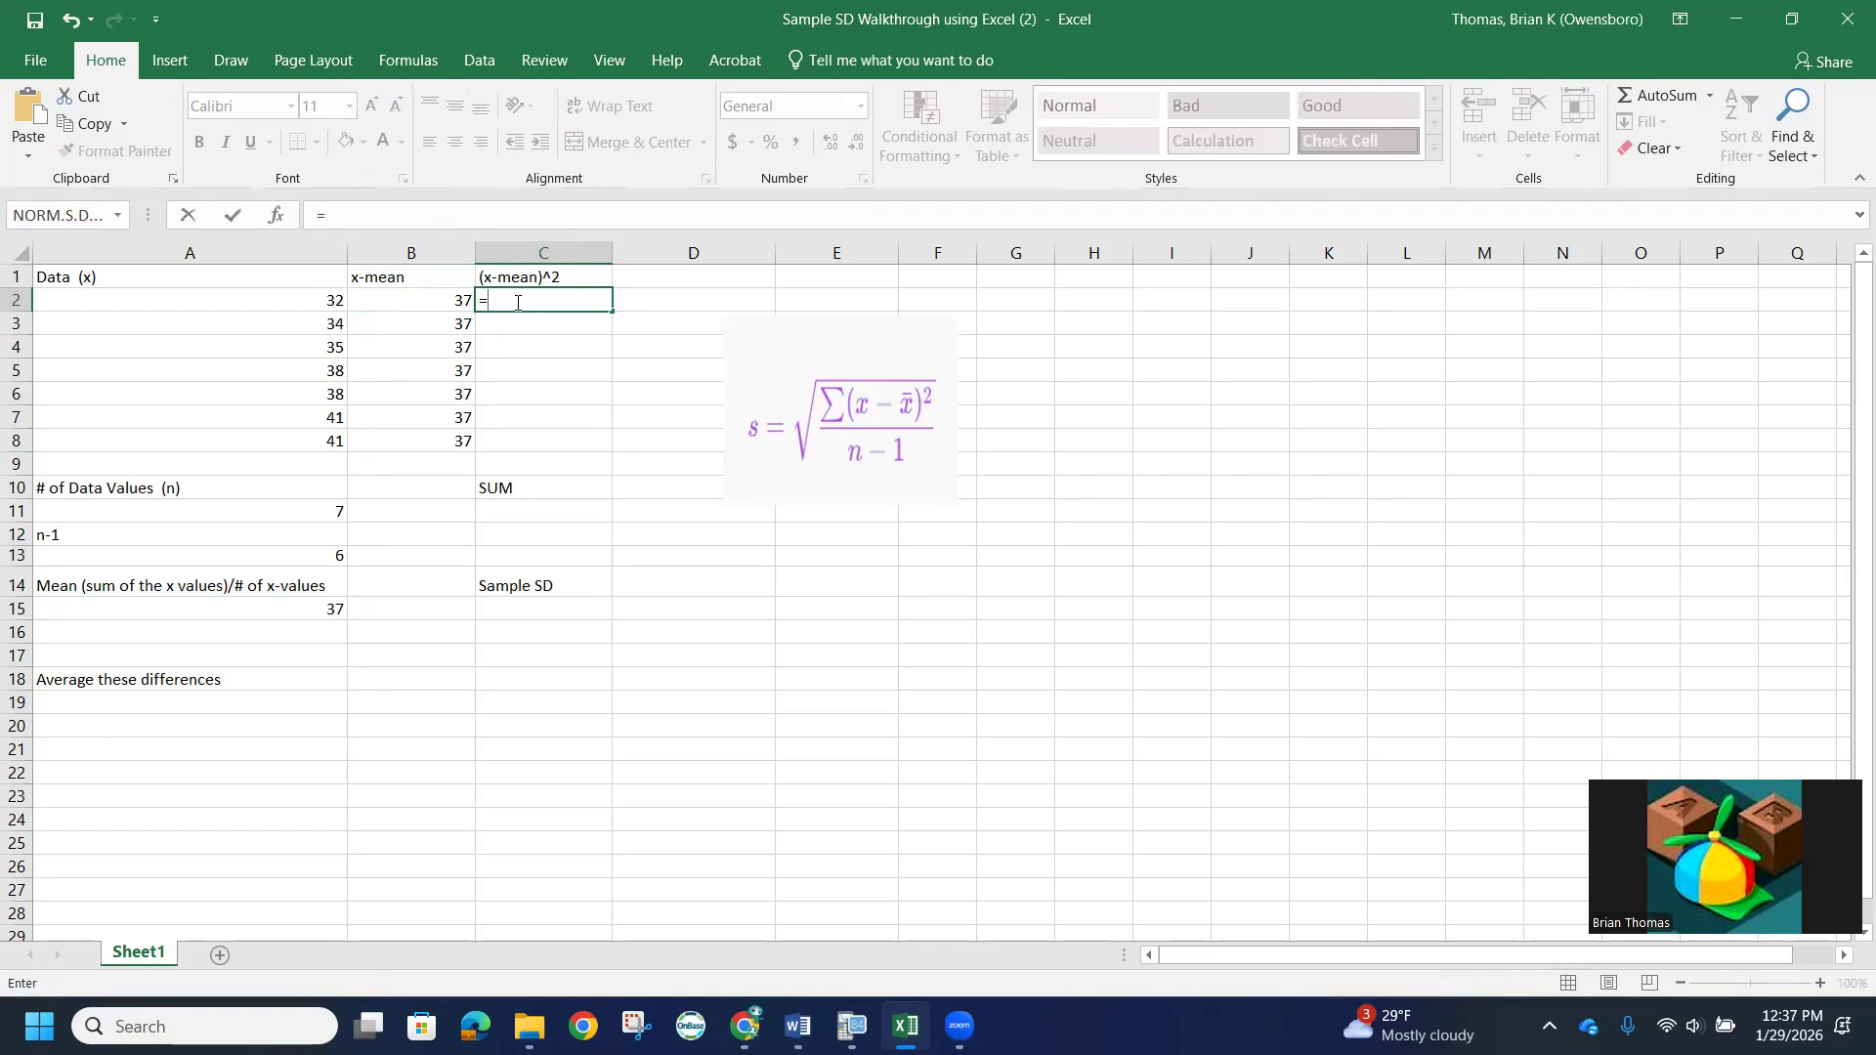
type("A2-")
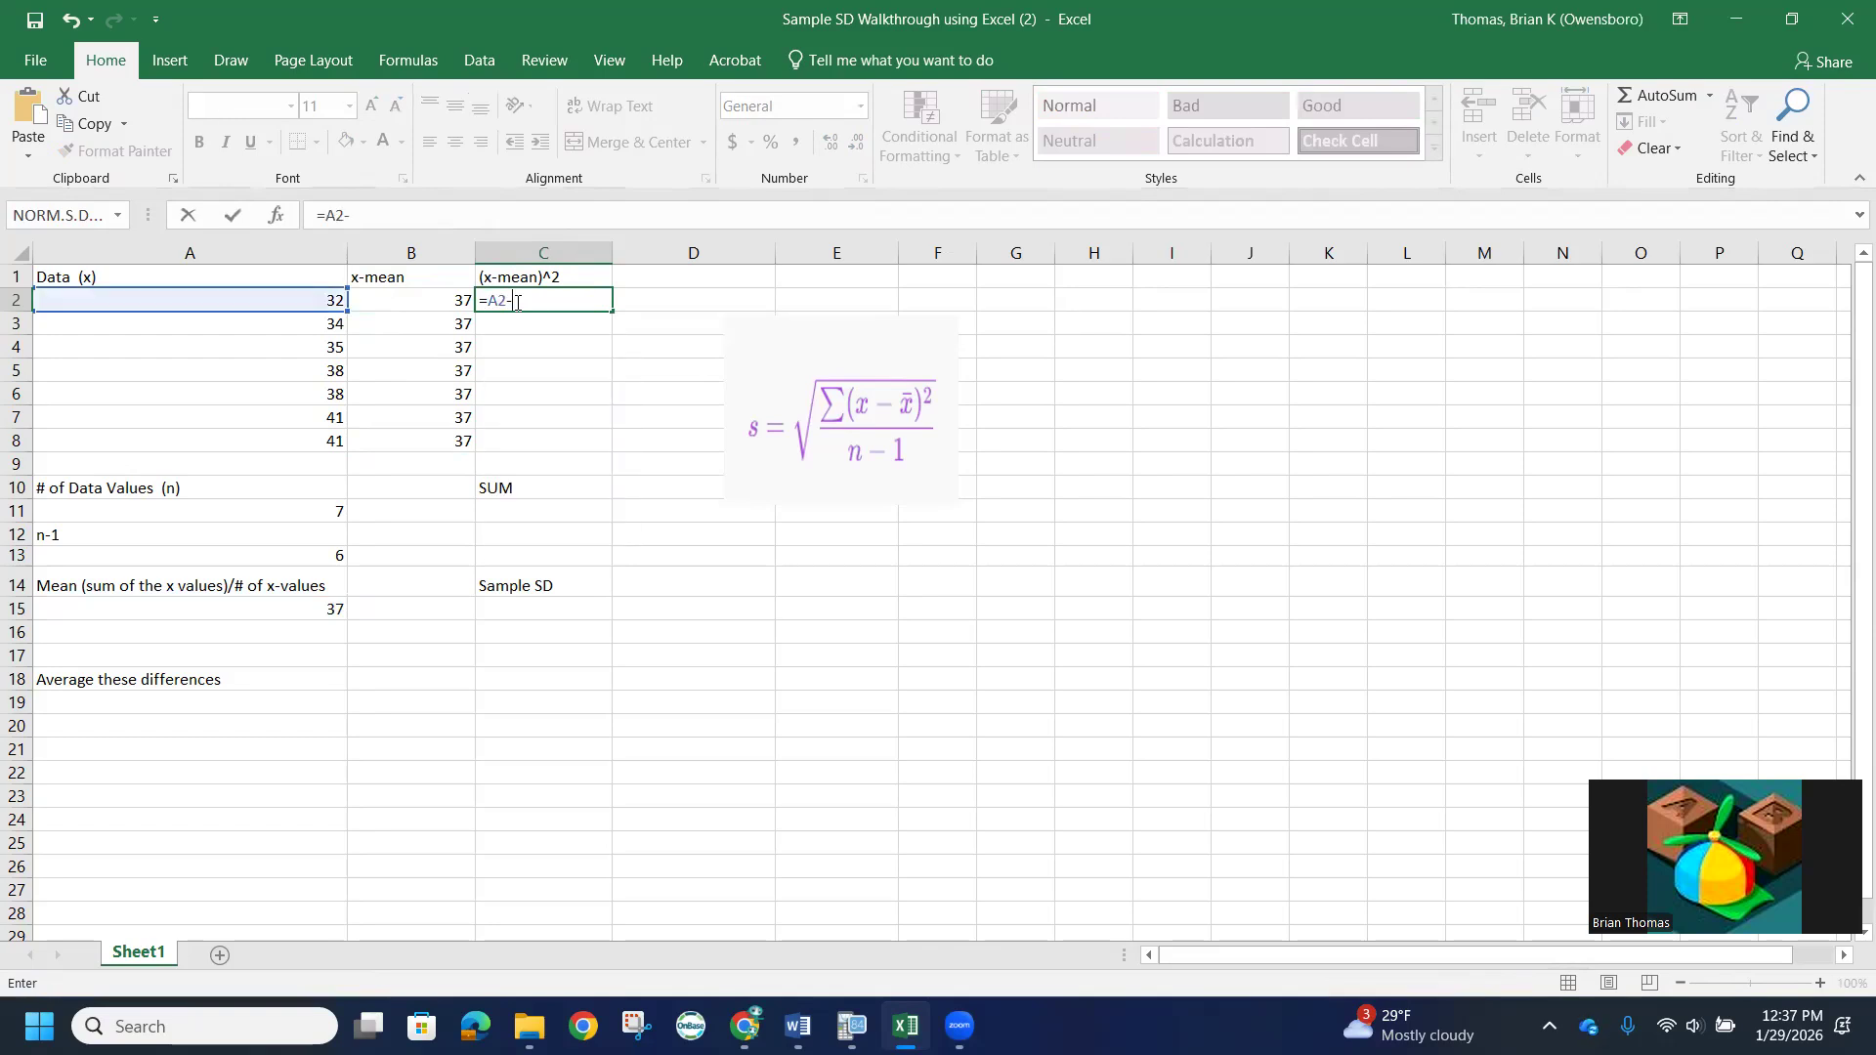
left_click(420, 302)
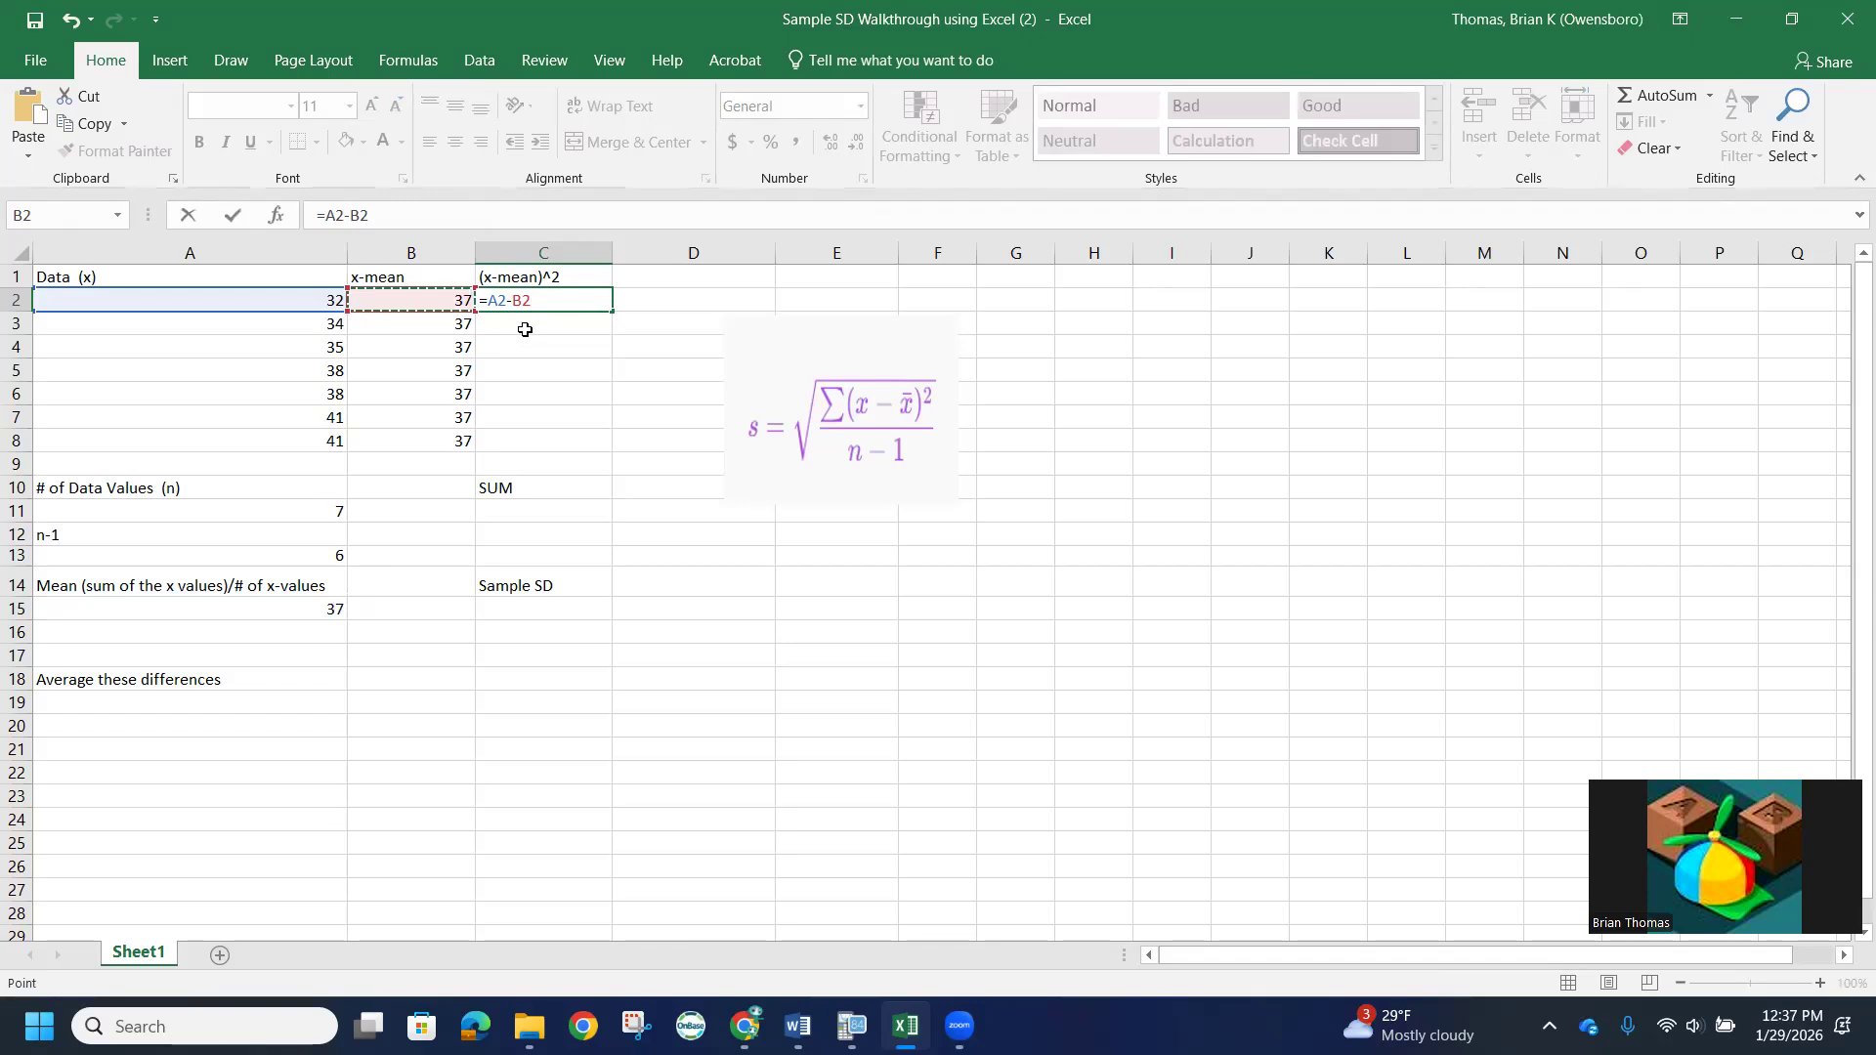
key("Return")
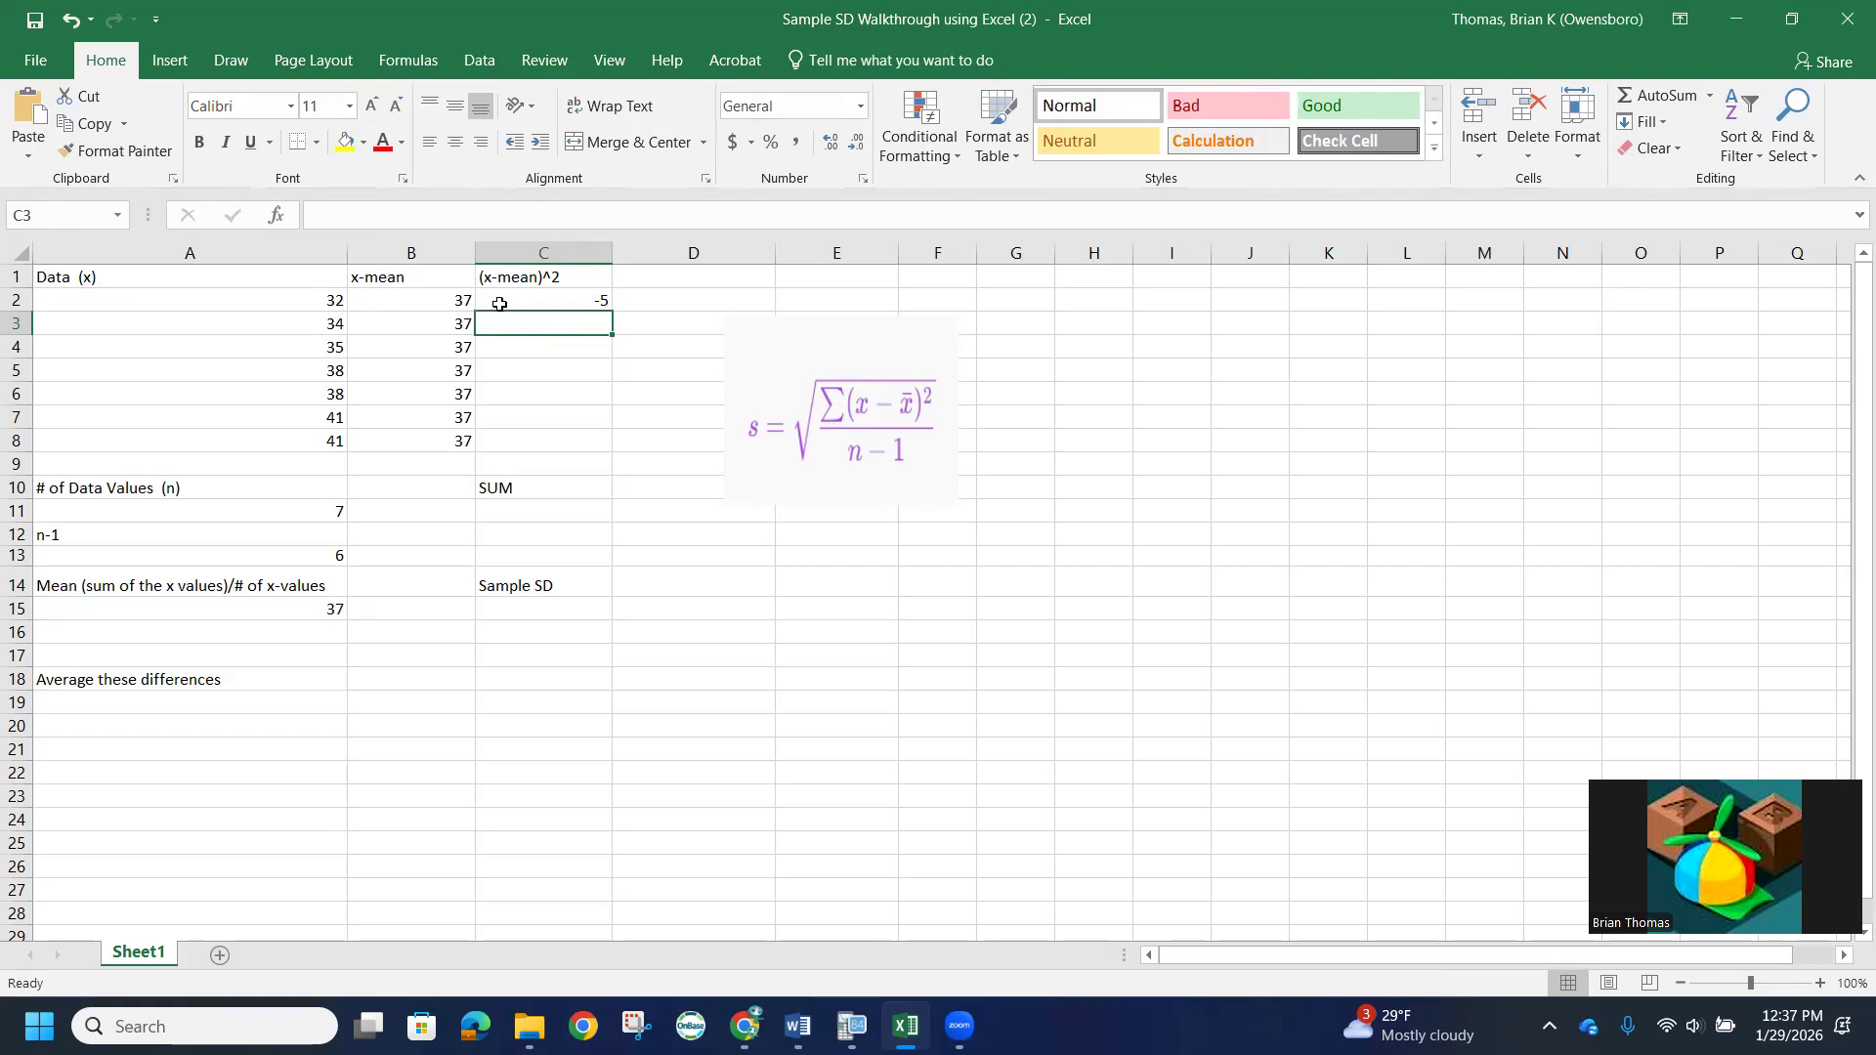
left_click(550, 301)
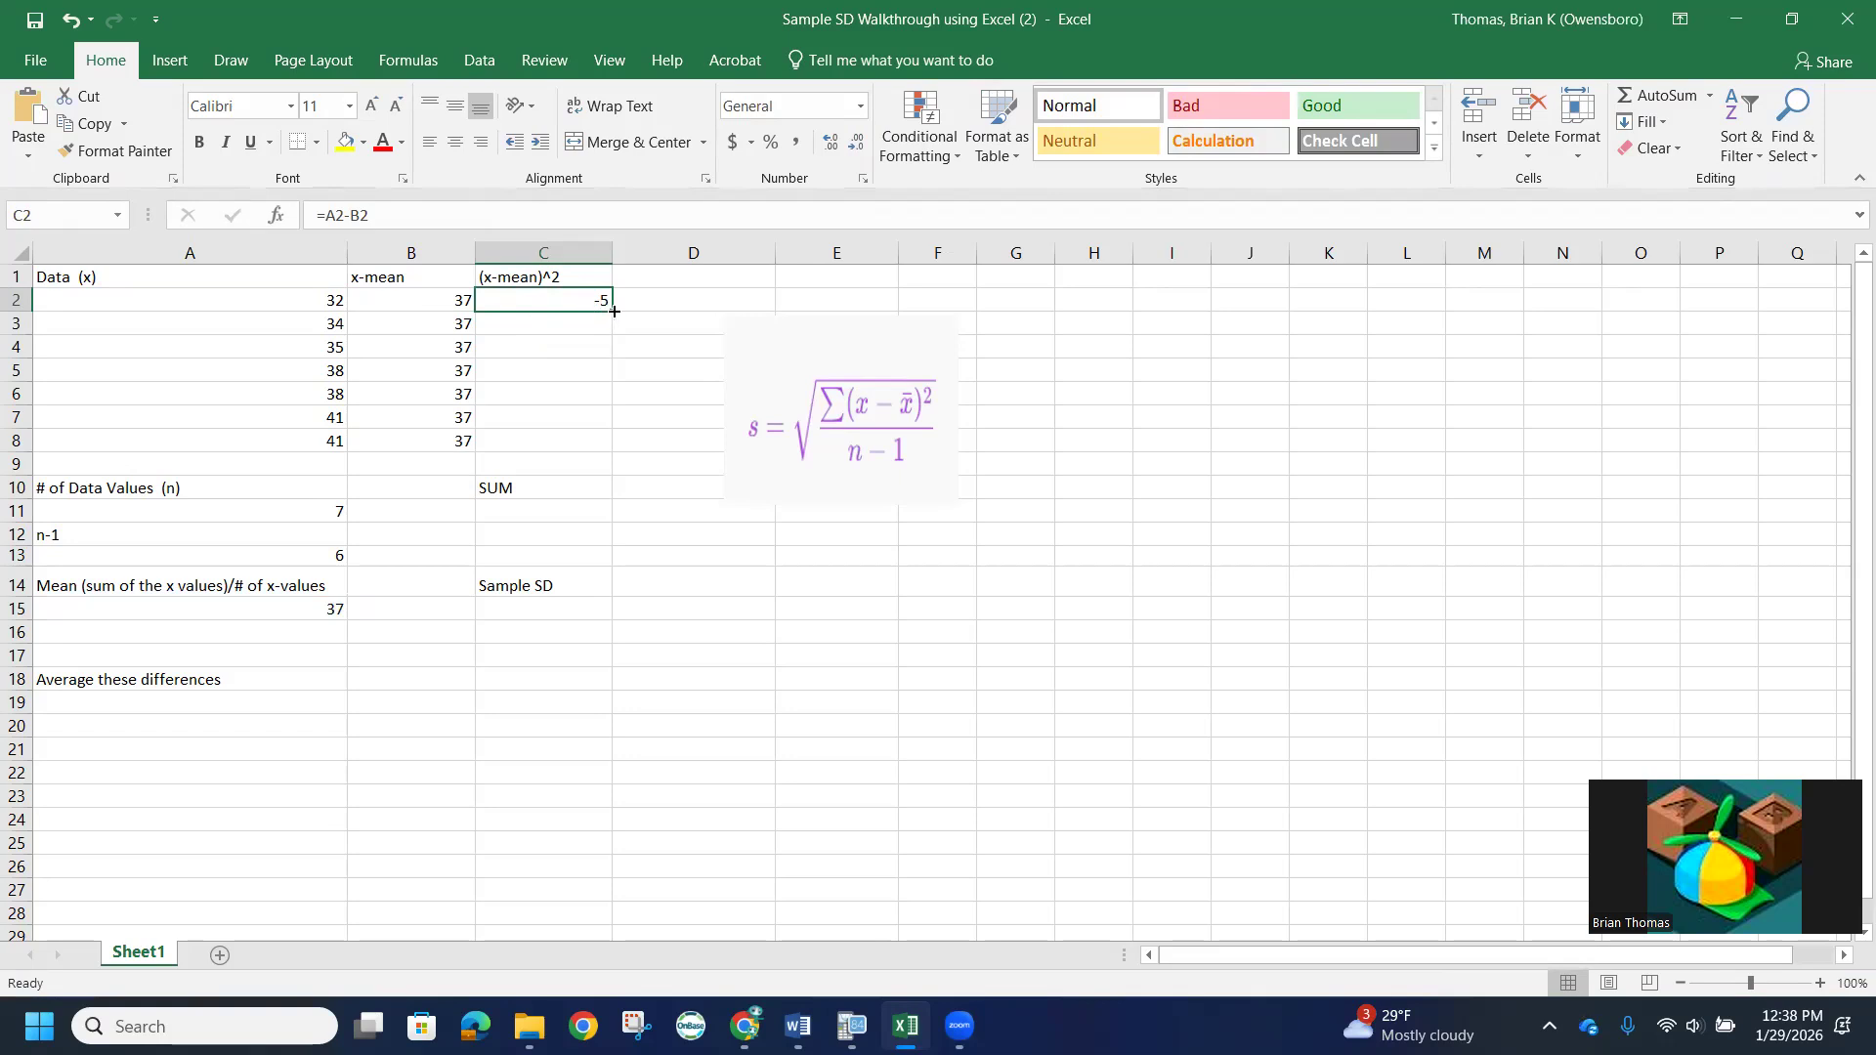
left_click_drag(612, 311, 608, 456)
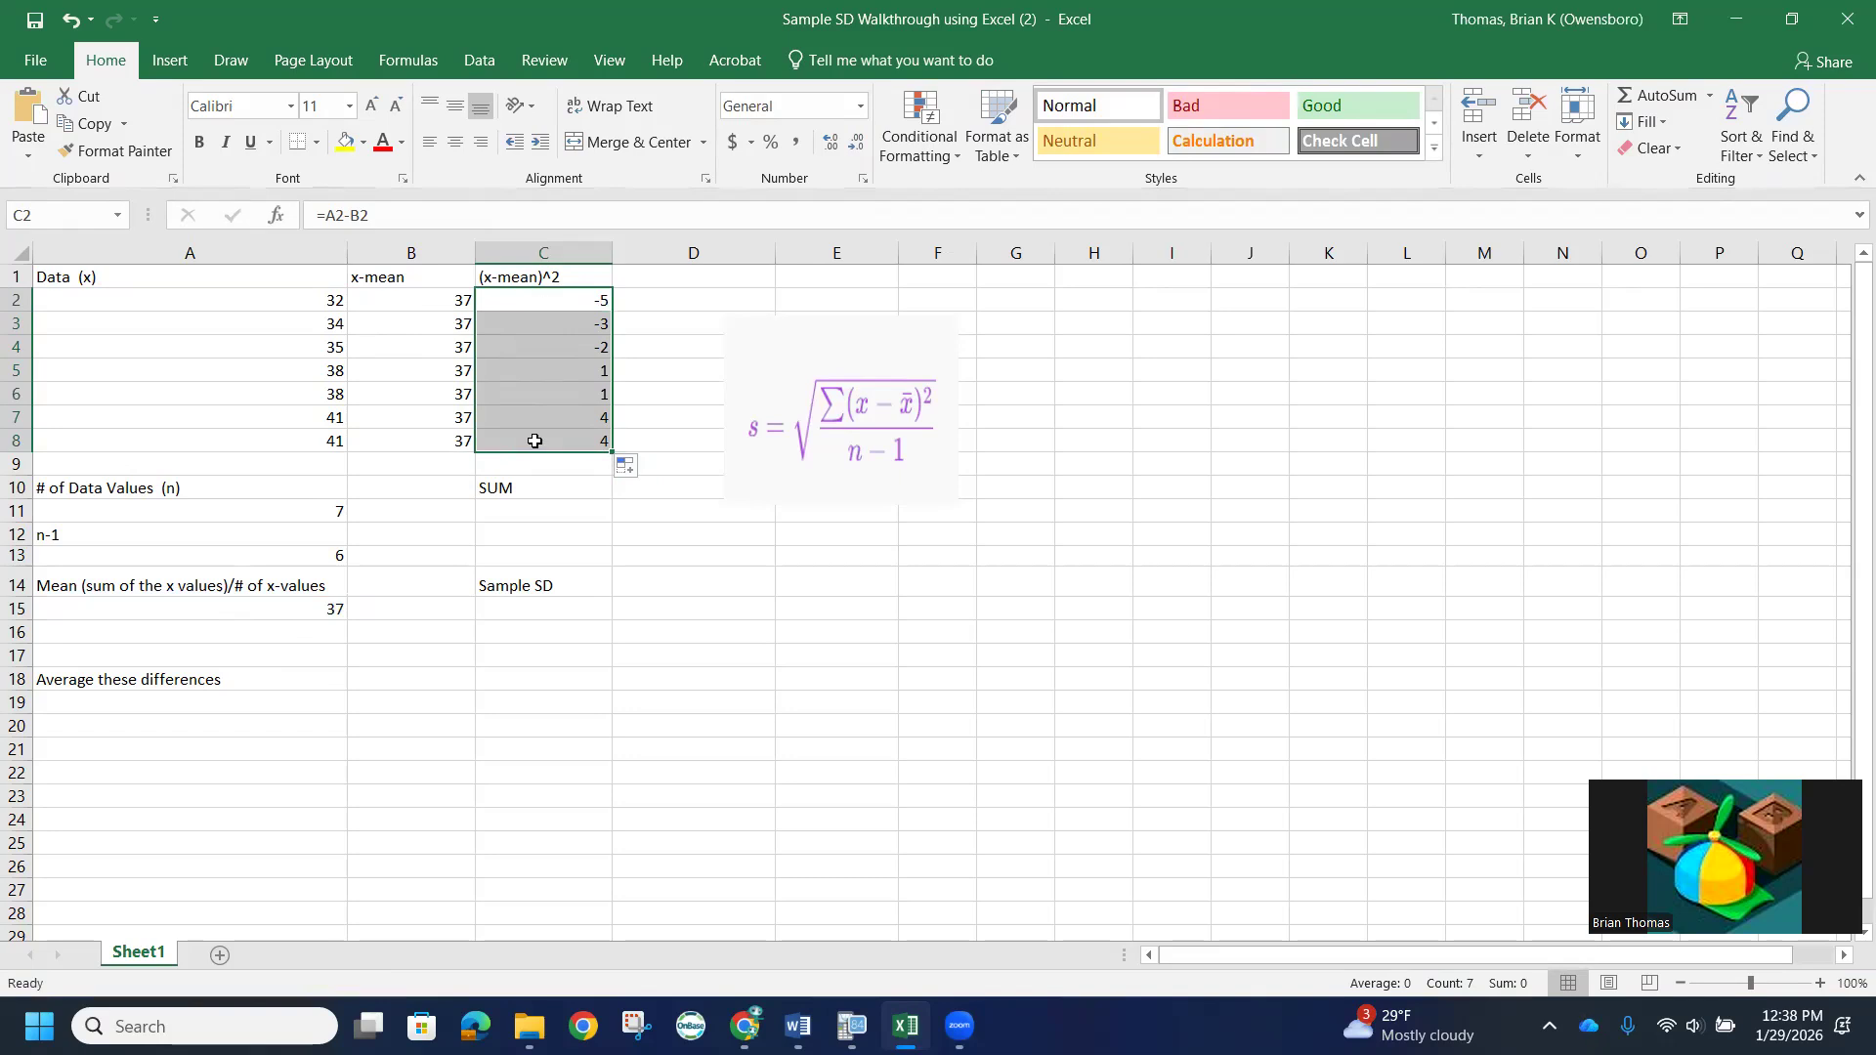
- Average the differences from the mean in cell A19 with the formula =AVERAGE(C2:C8)
left_click(97, 704)
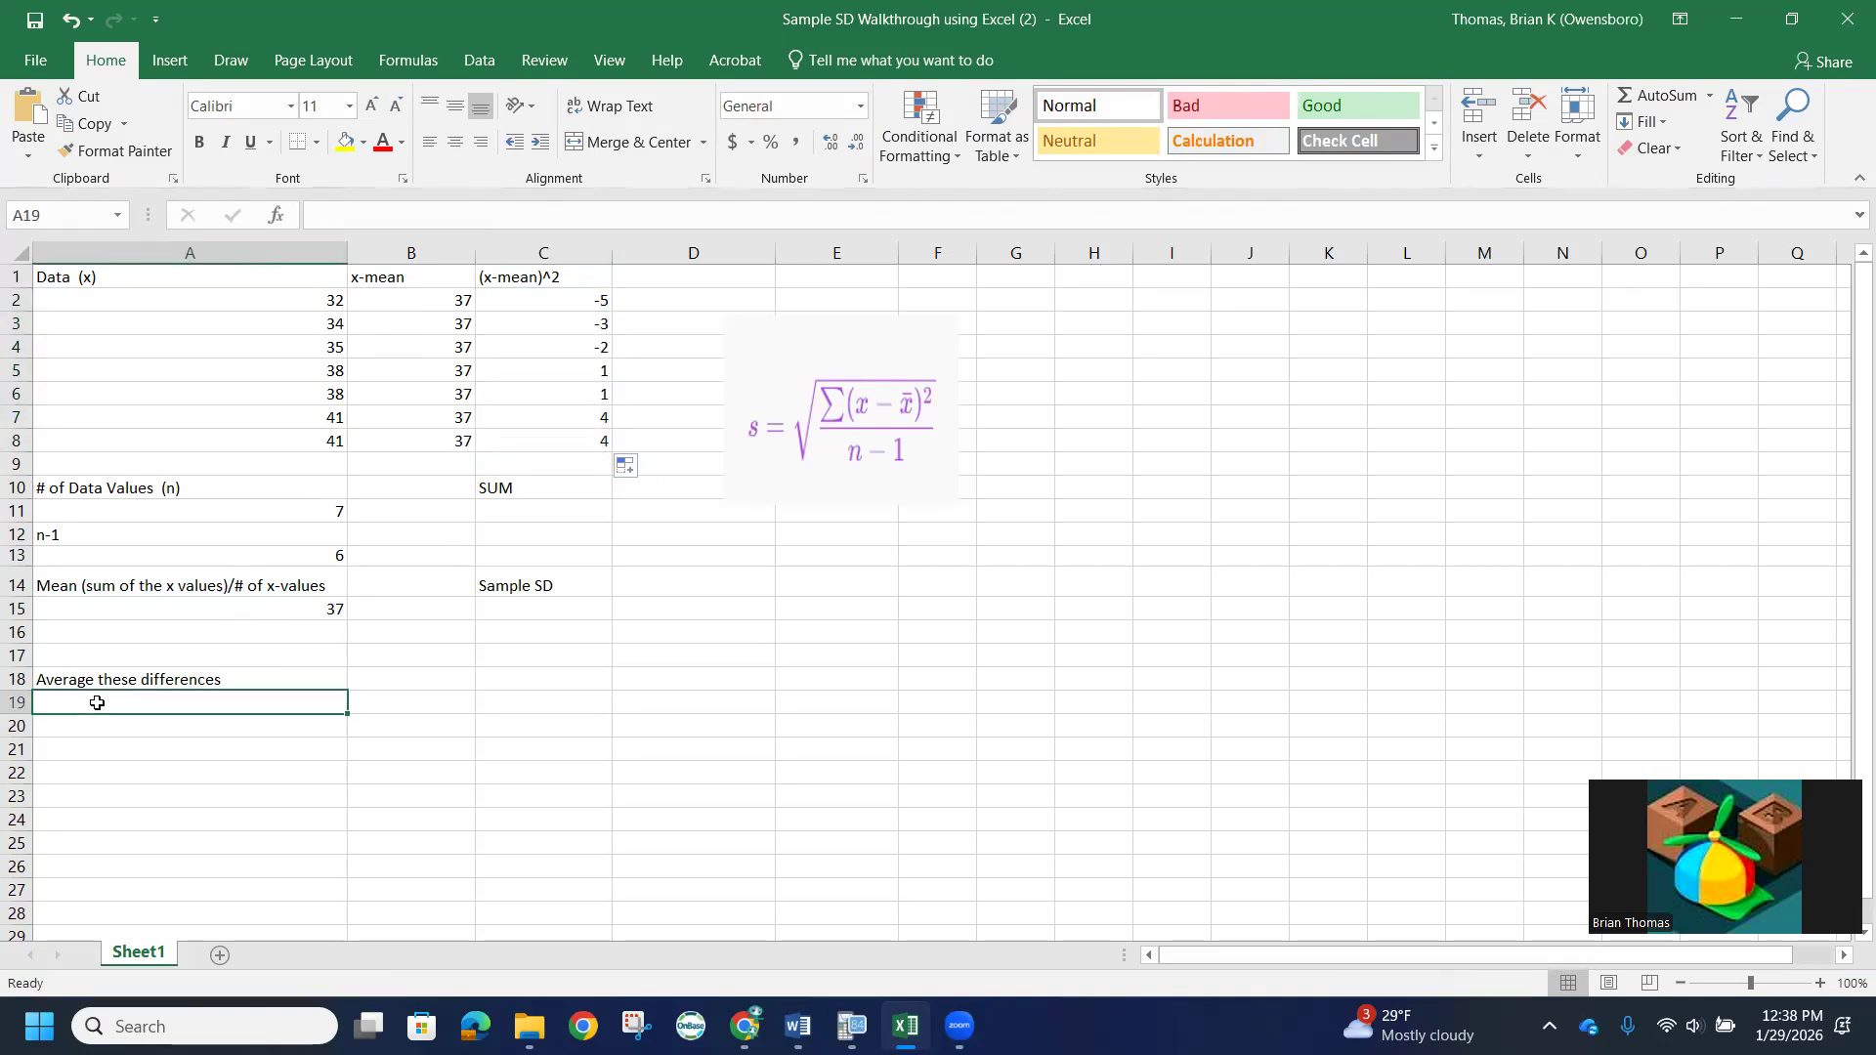
type("=")
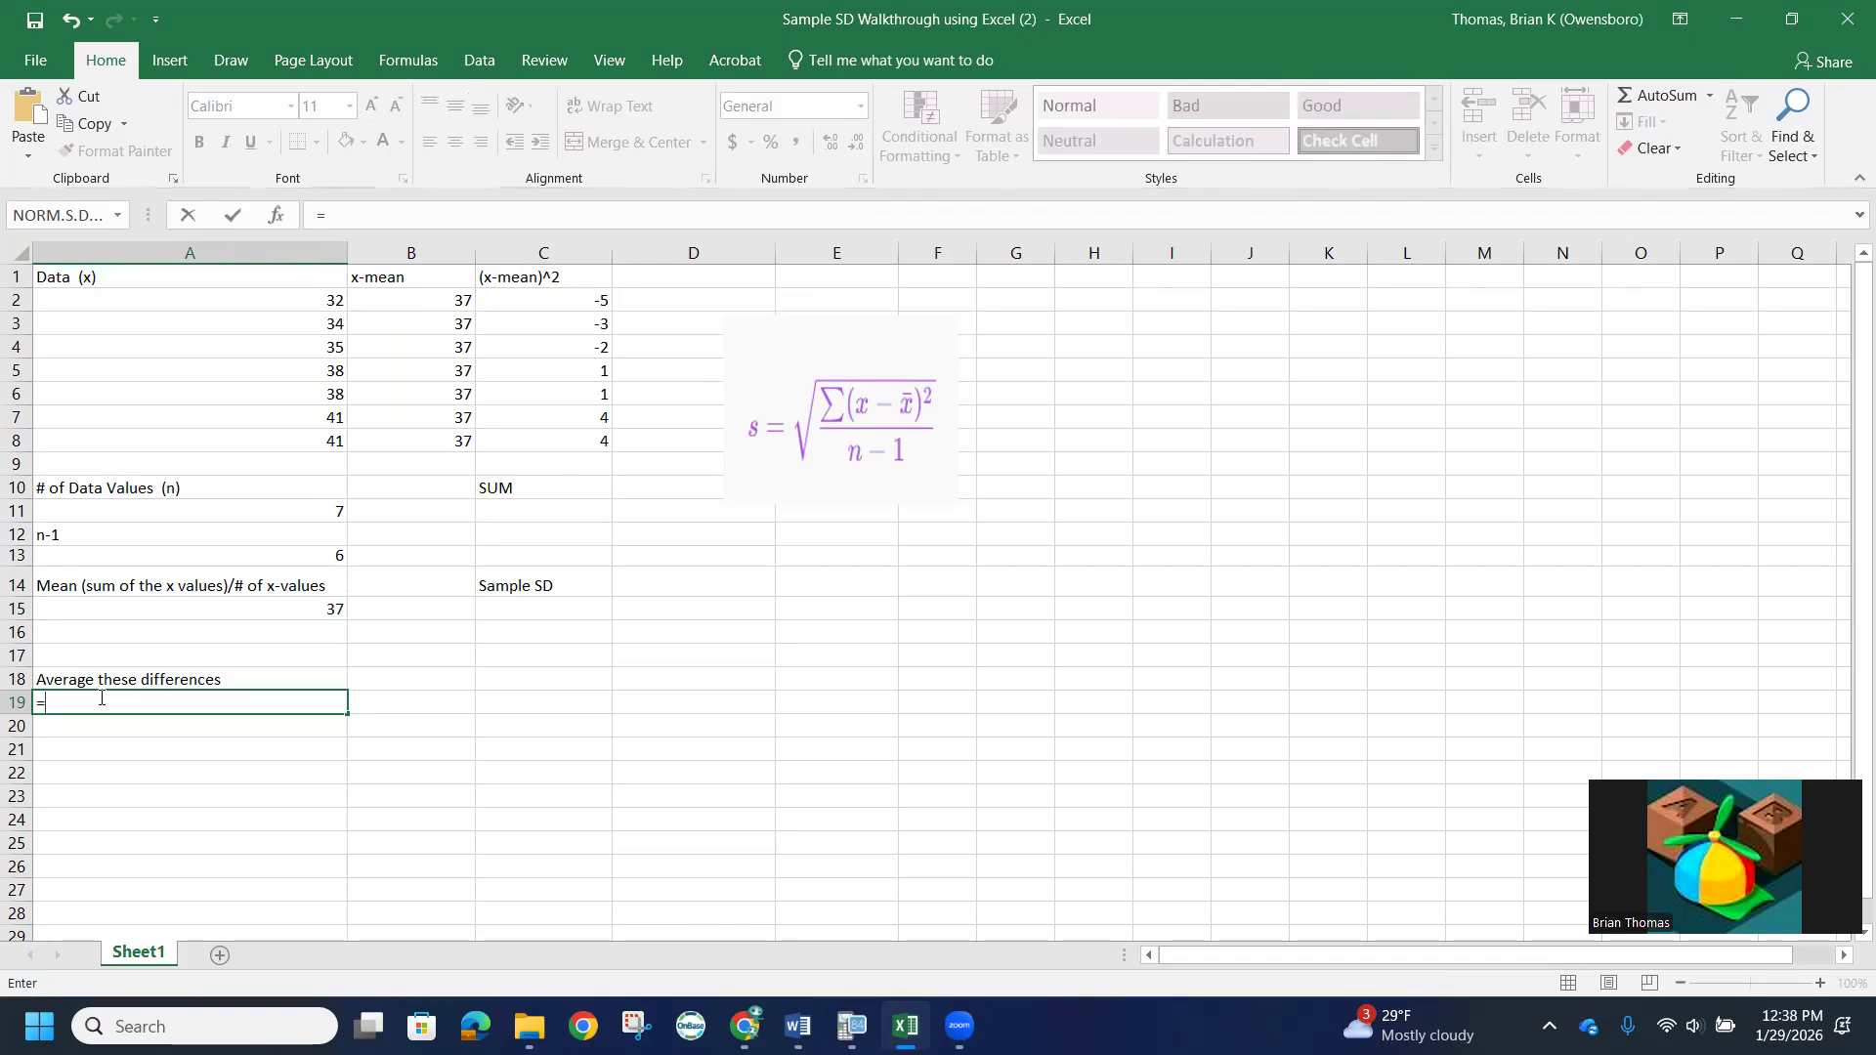
type("ave")
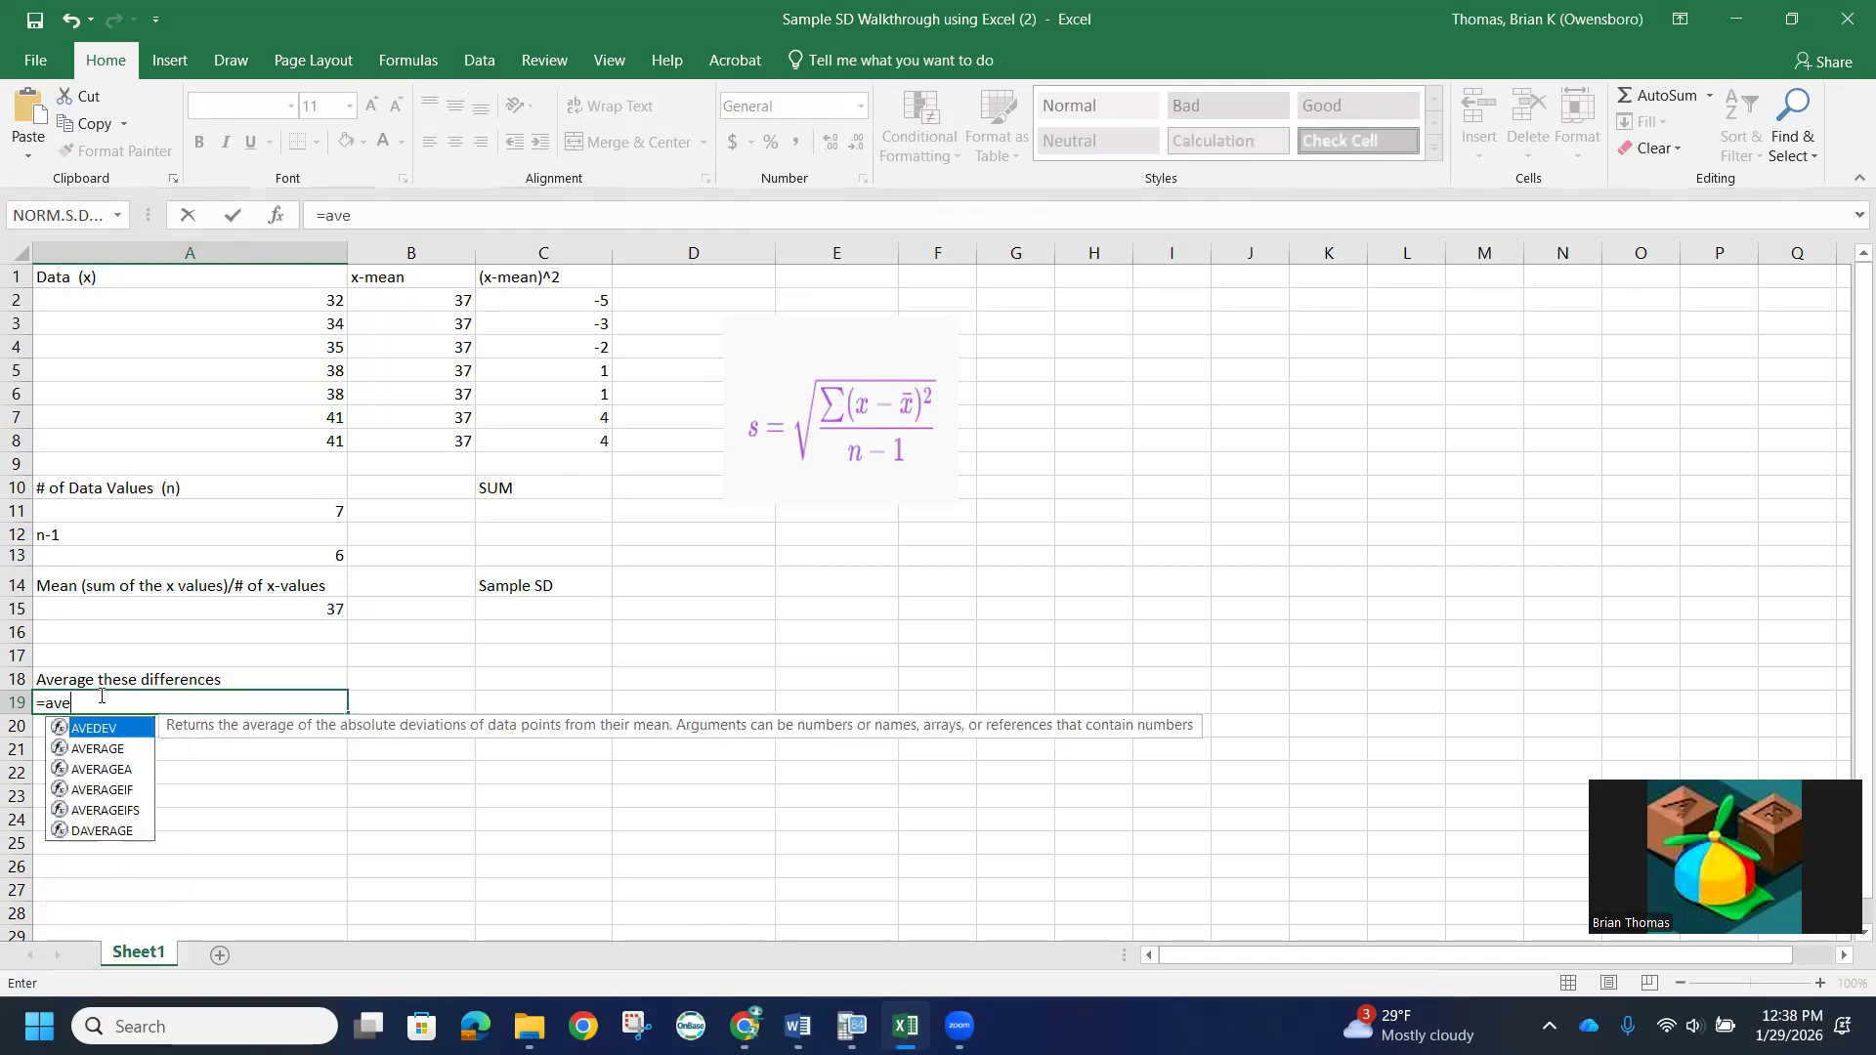
double_click(118, 750)
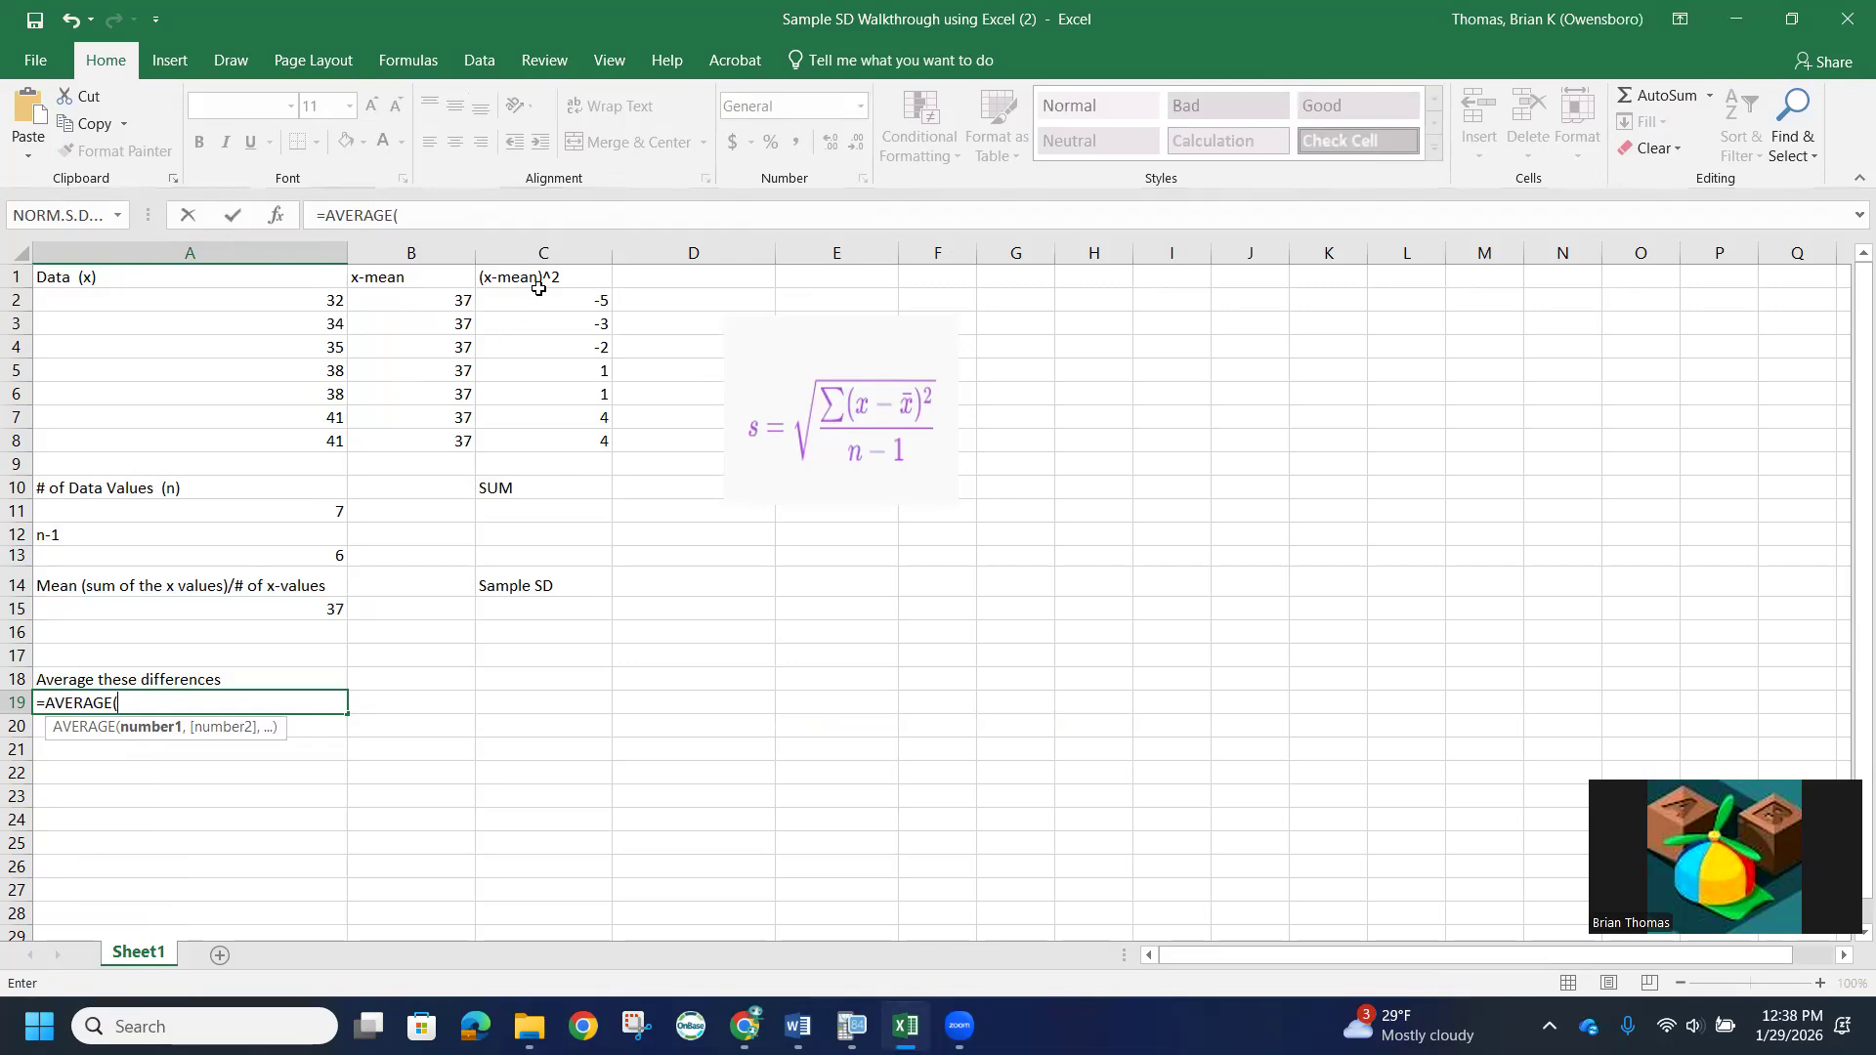
left_click_drag(540, 301, 542, 437)
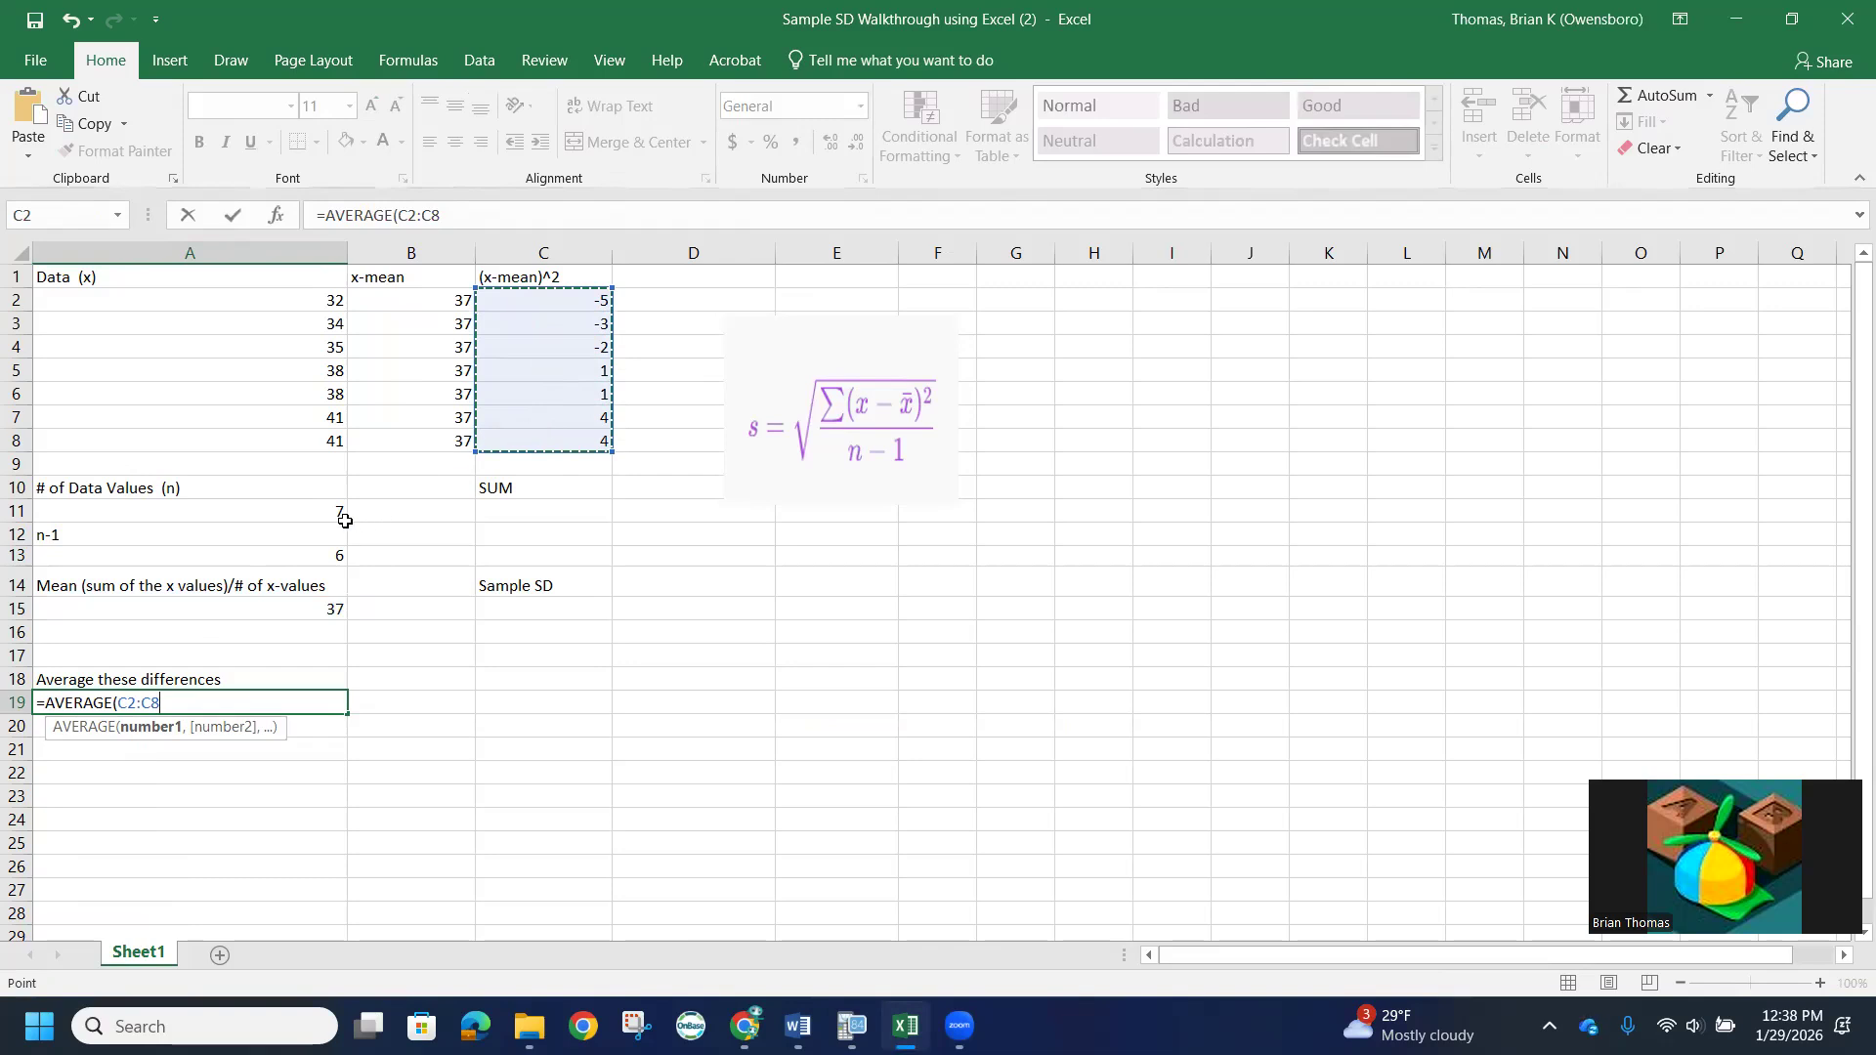
type(")")
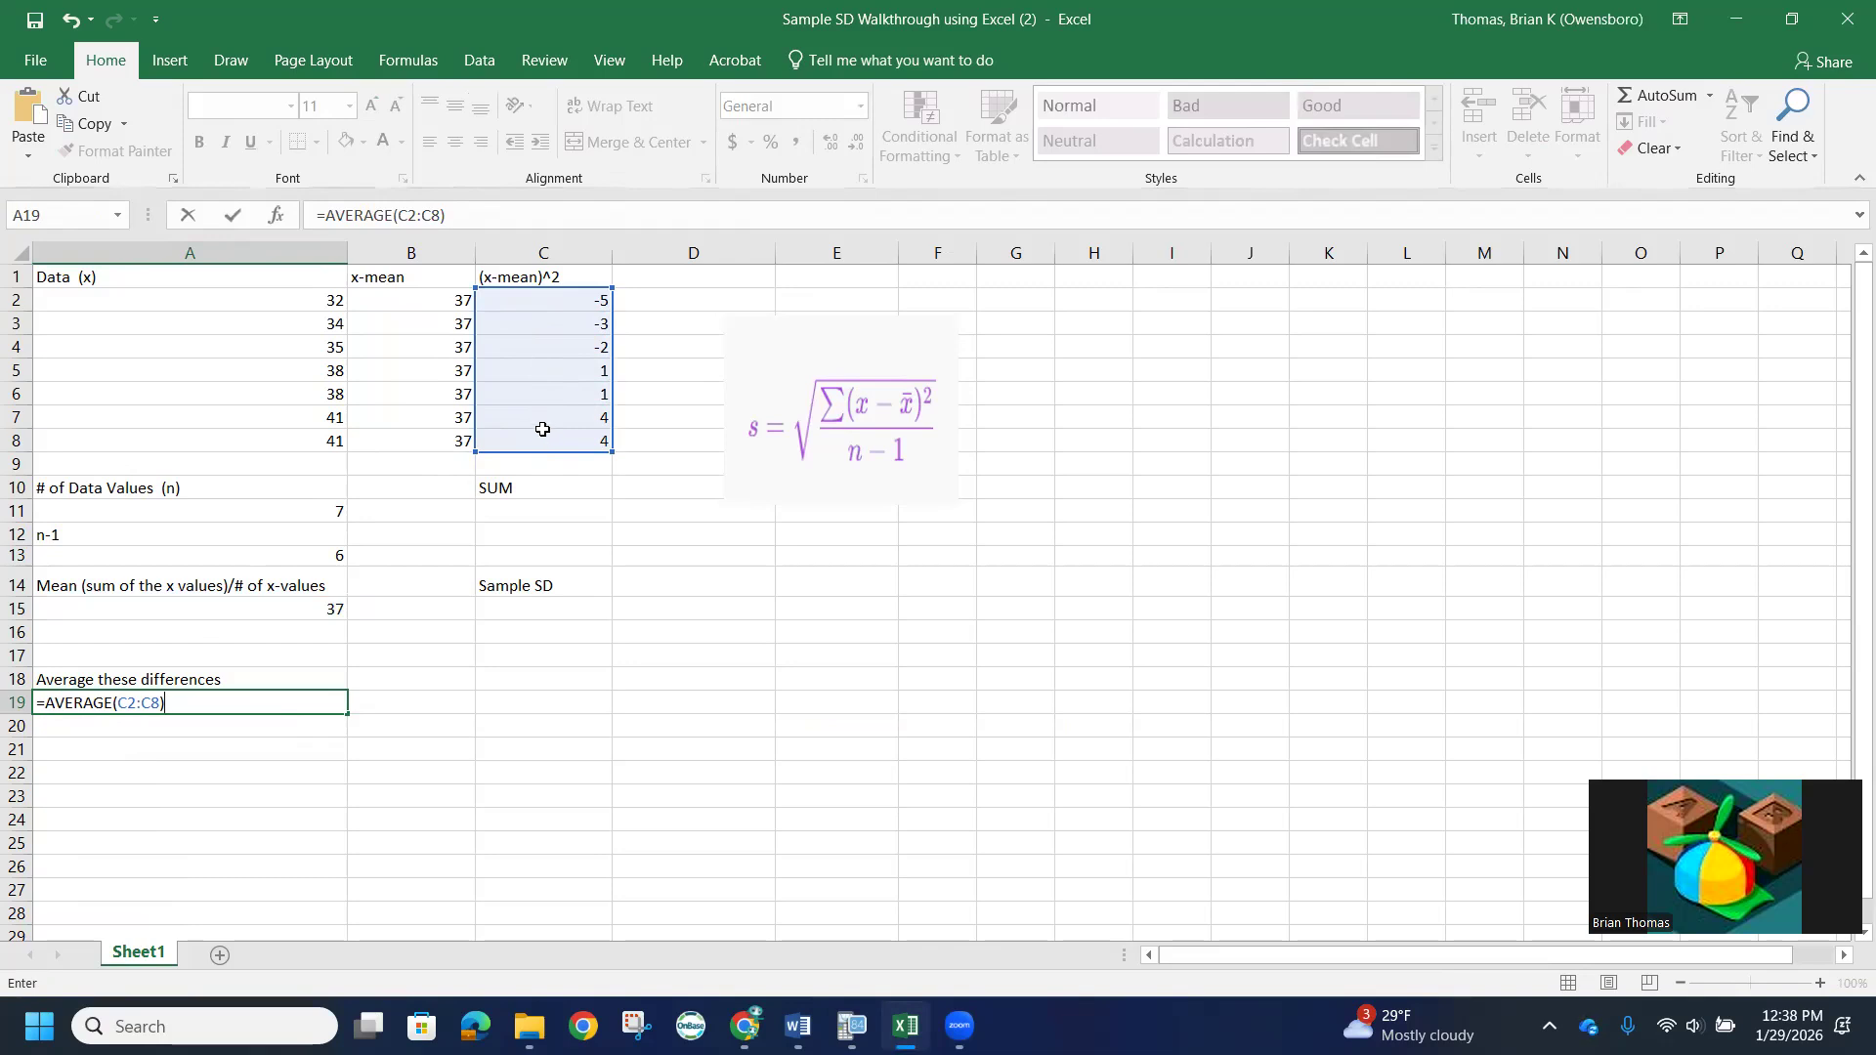
key("Return")
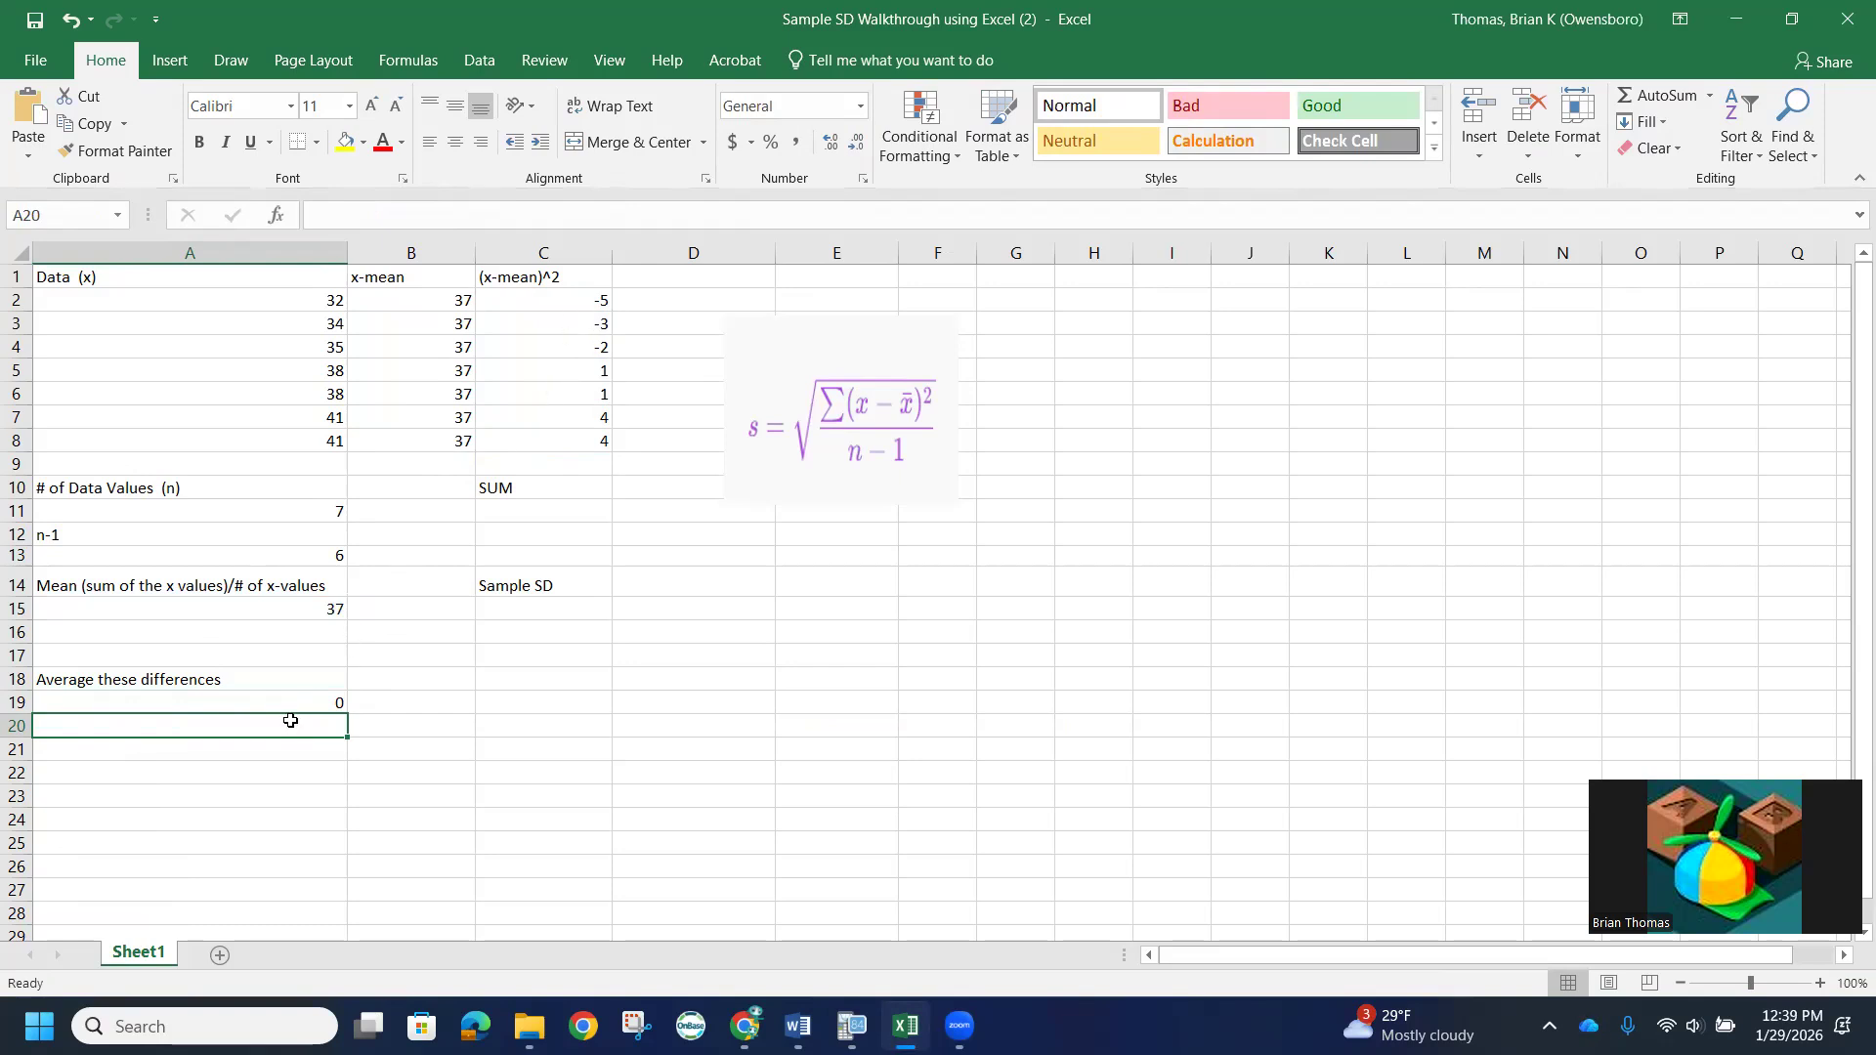
- Square the deviation in C2 by changing its formula to =(A2-B2)^2 and fill it down through C8
left_click(572, 299)
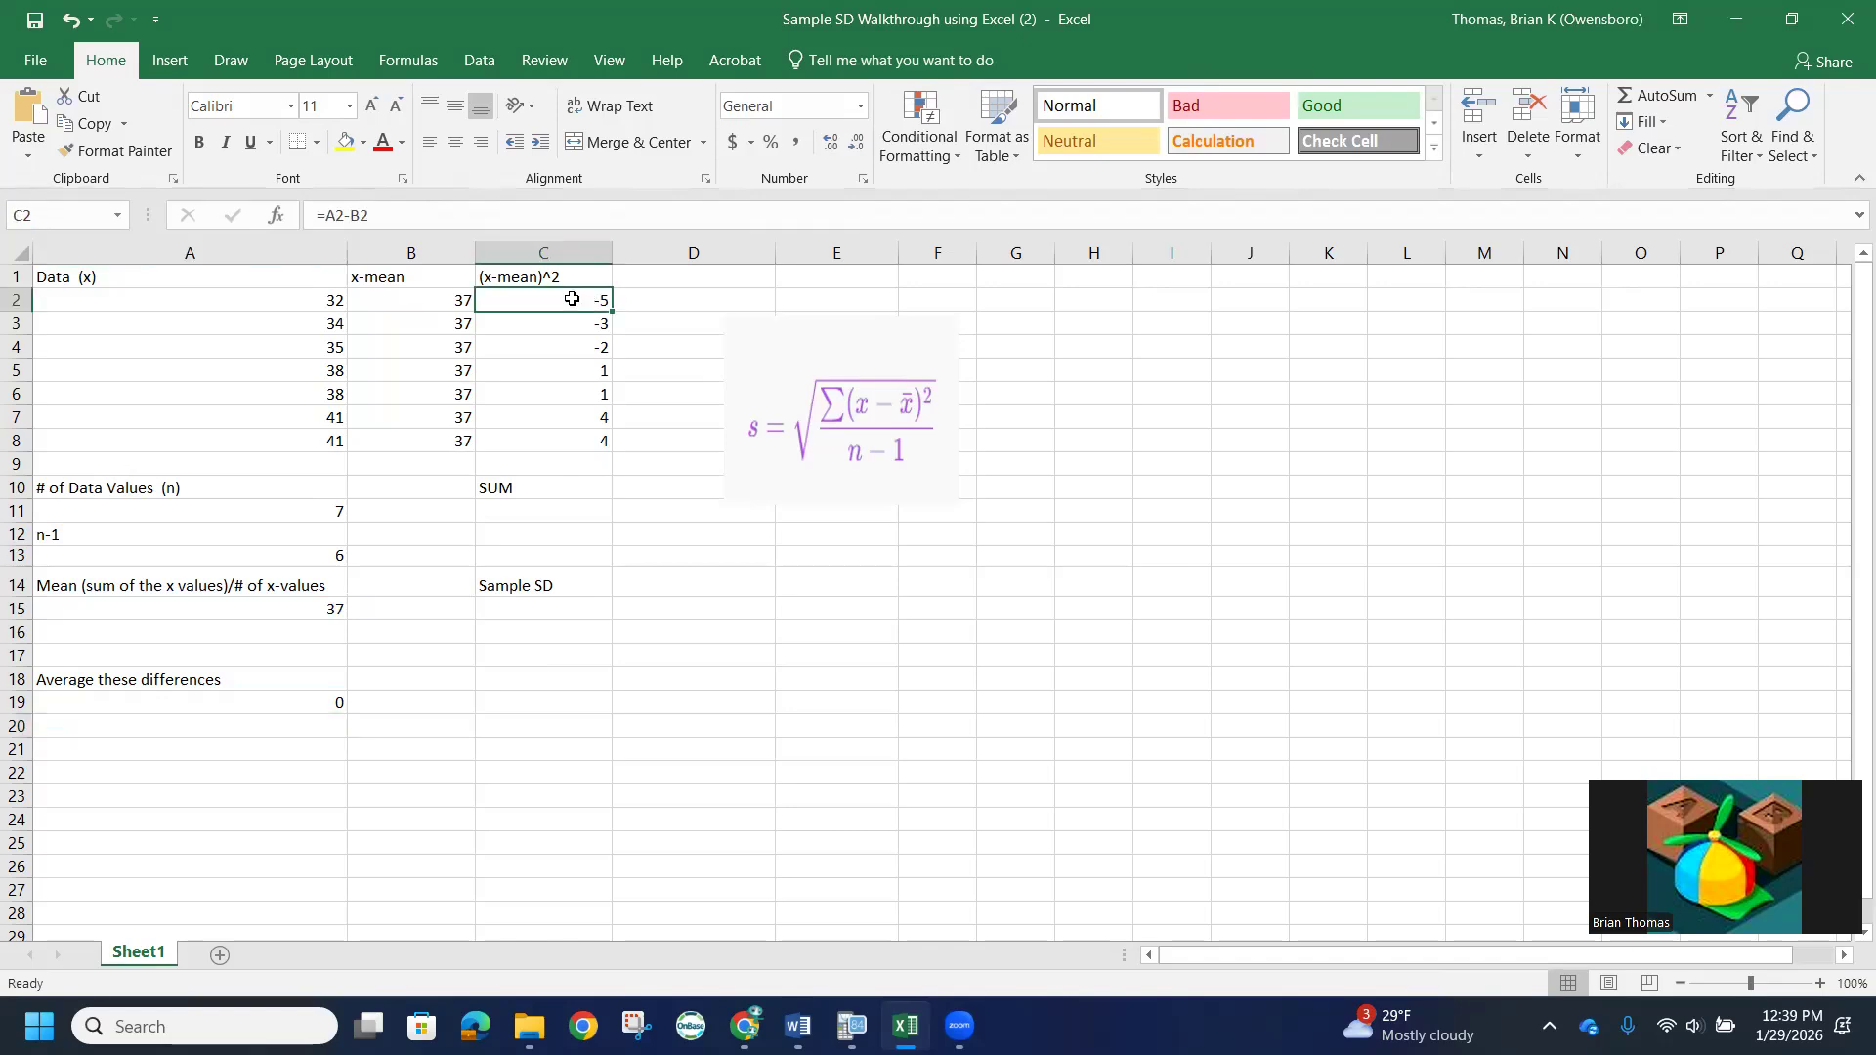
left_click(328, 216)
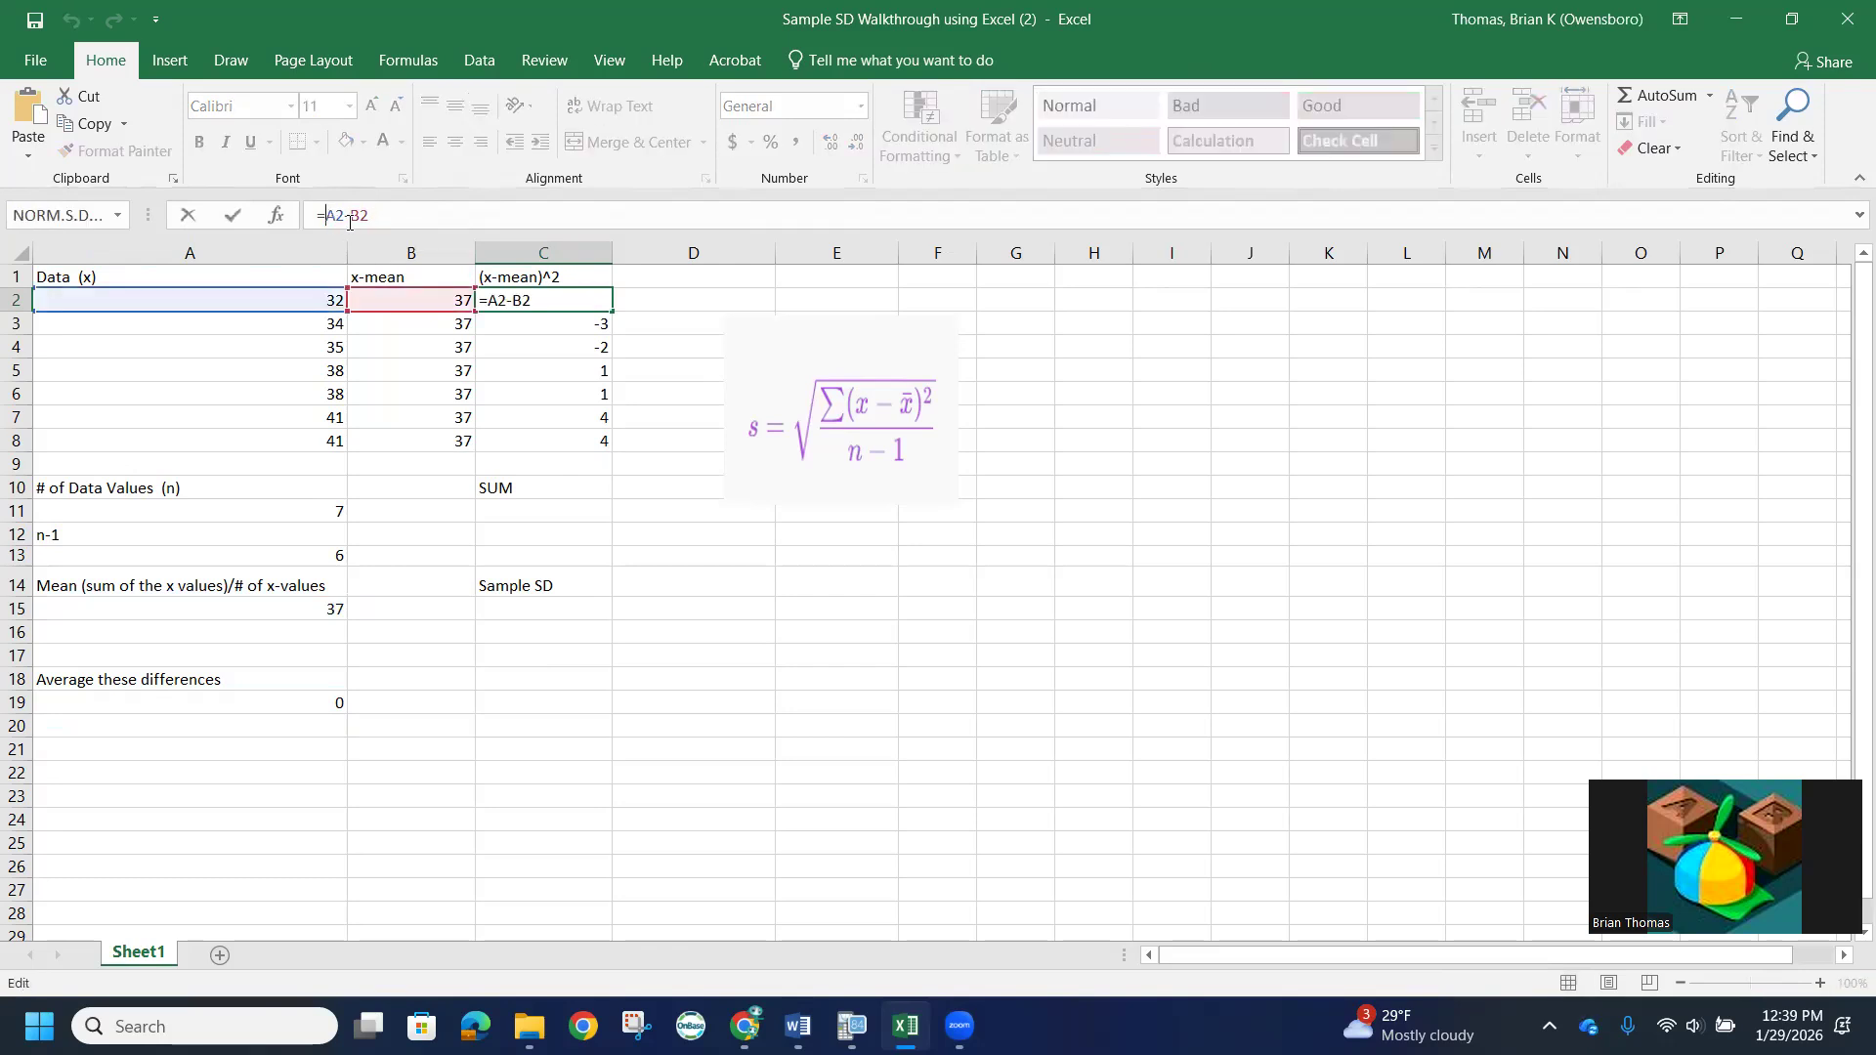
type("(")
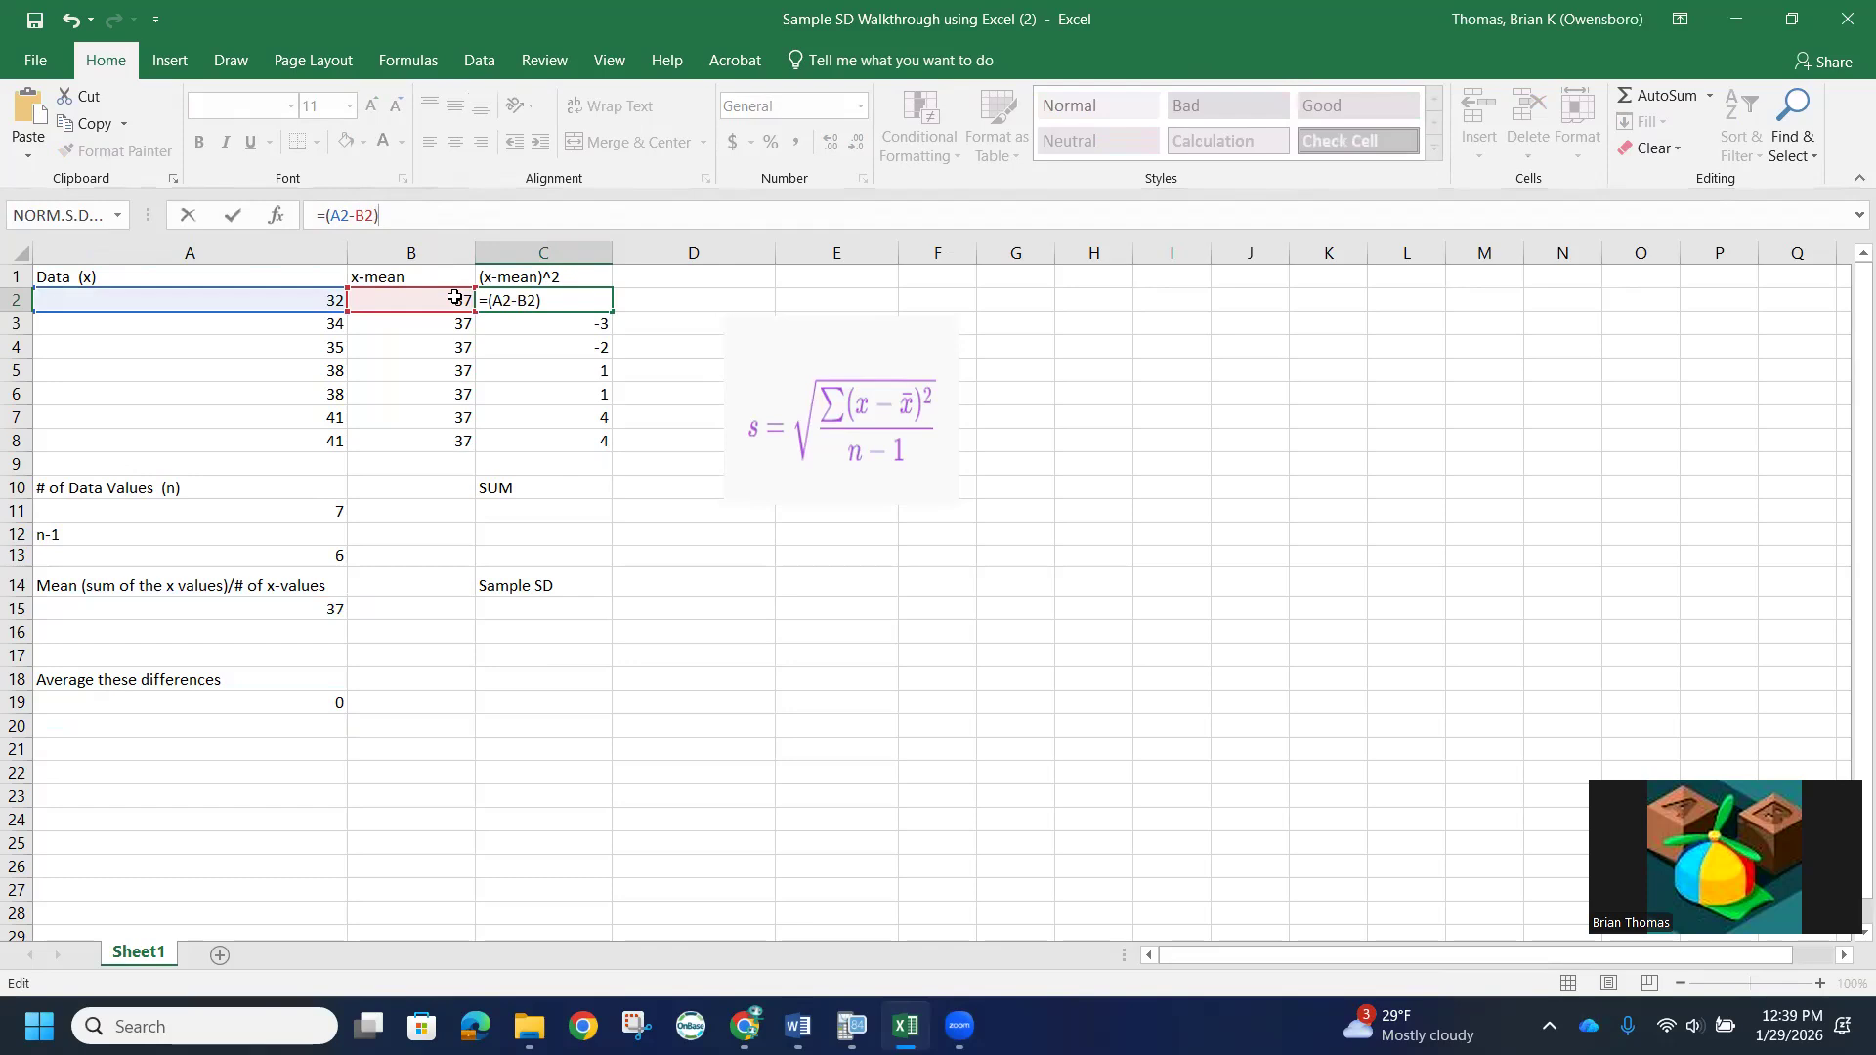
type("^2")
key("Return")
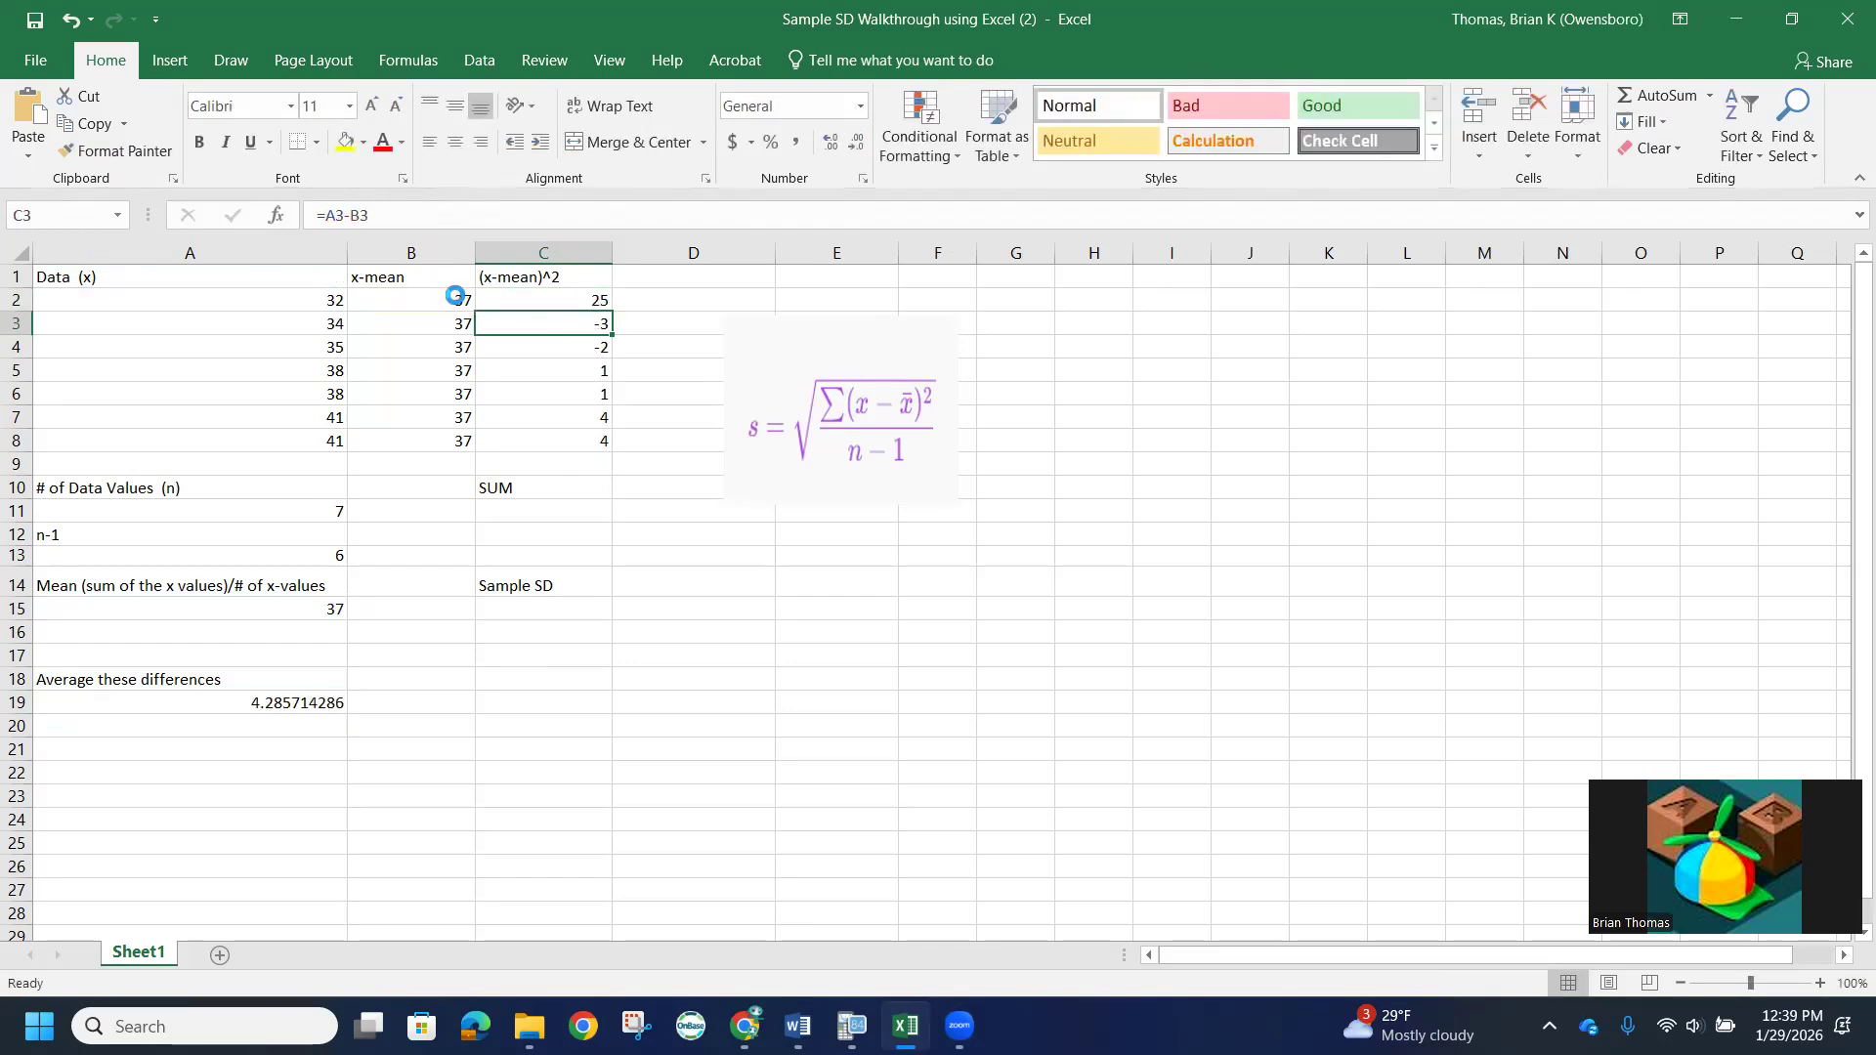
left_click(526, 299)
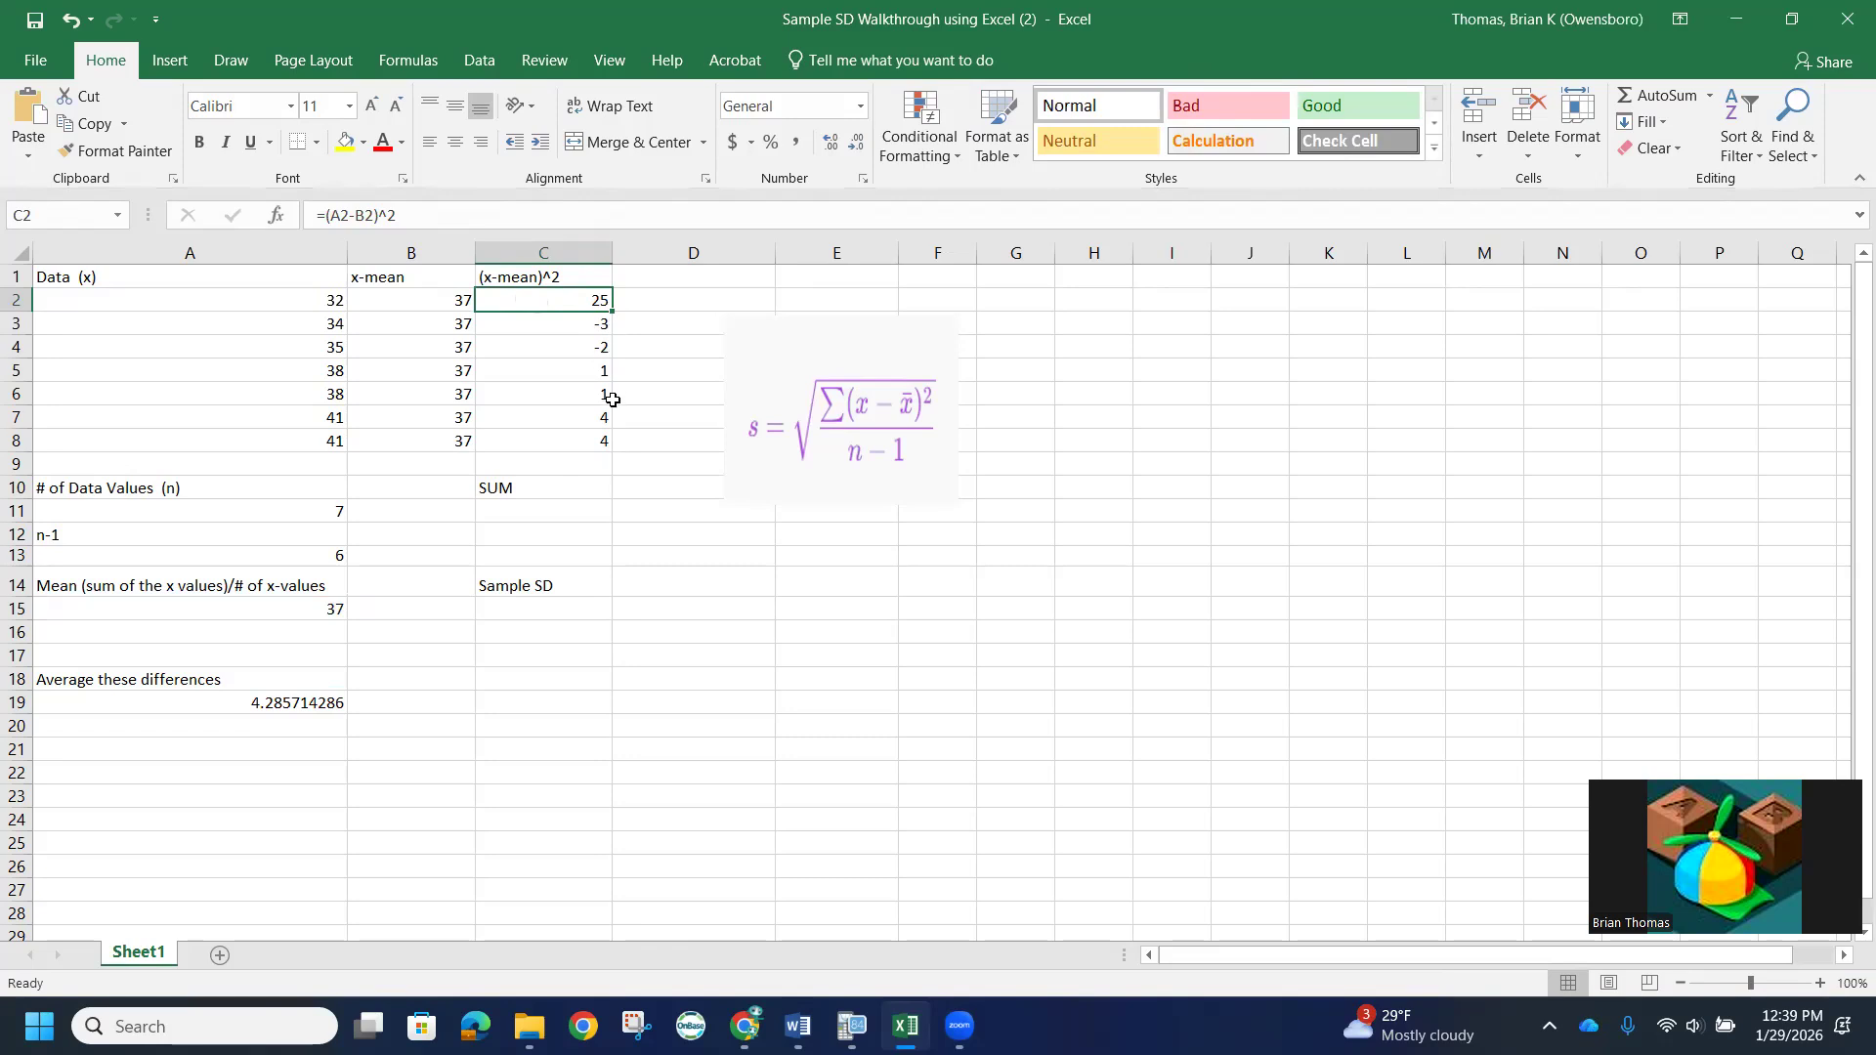
left_click_drag(610, 309, 611, 445)
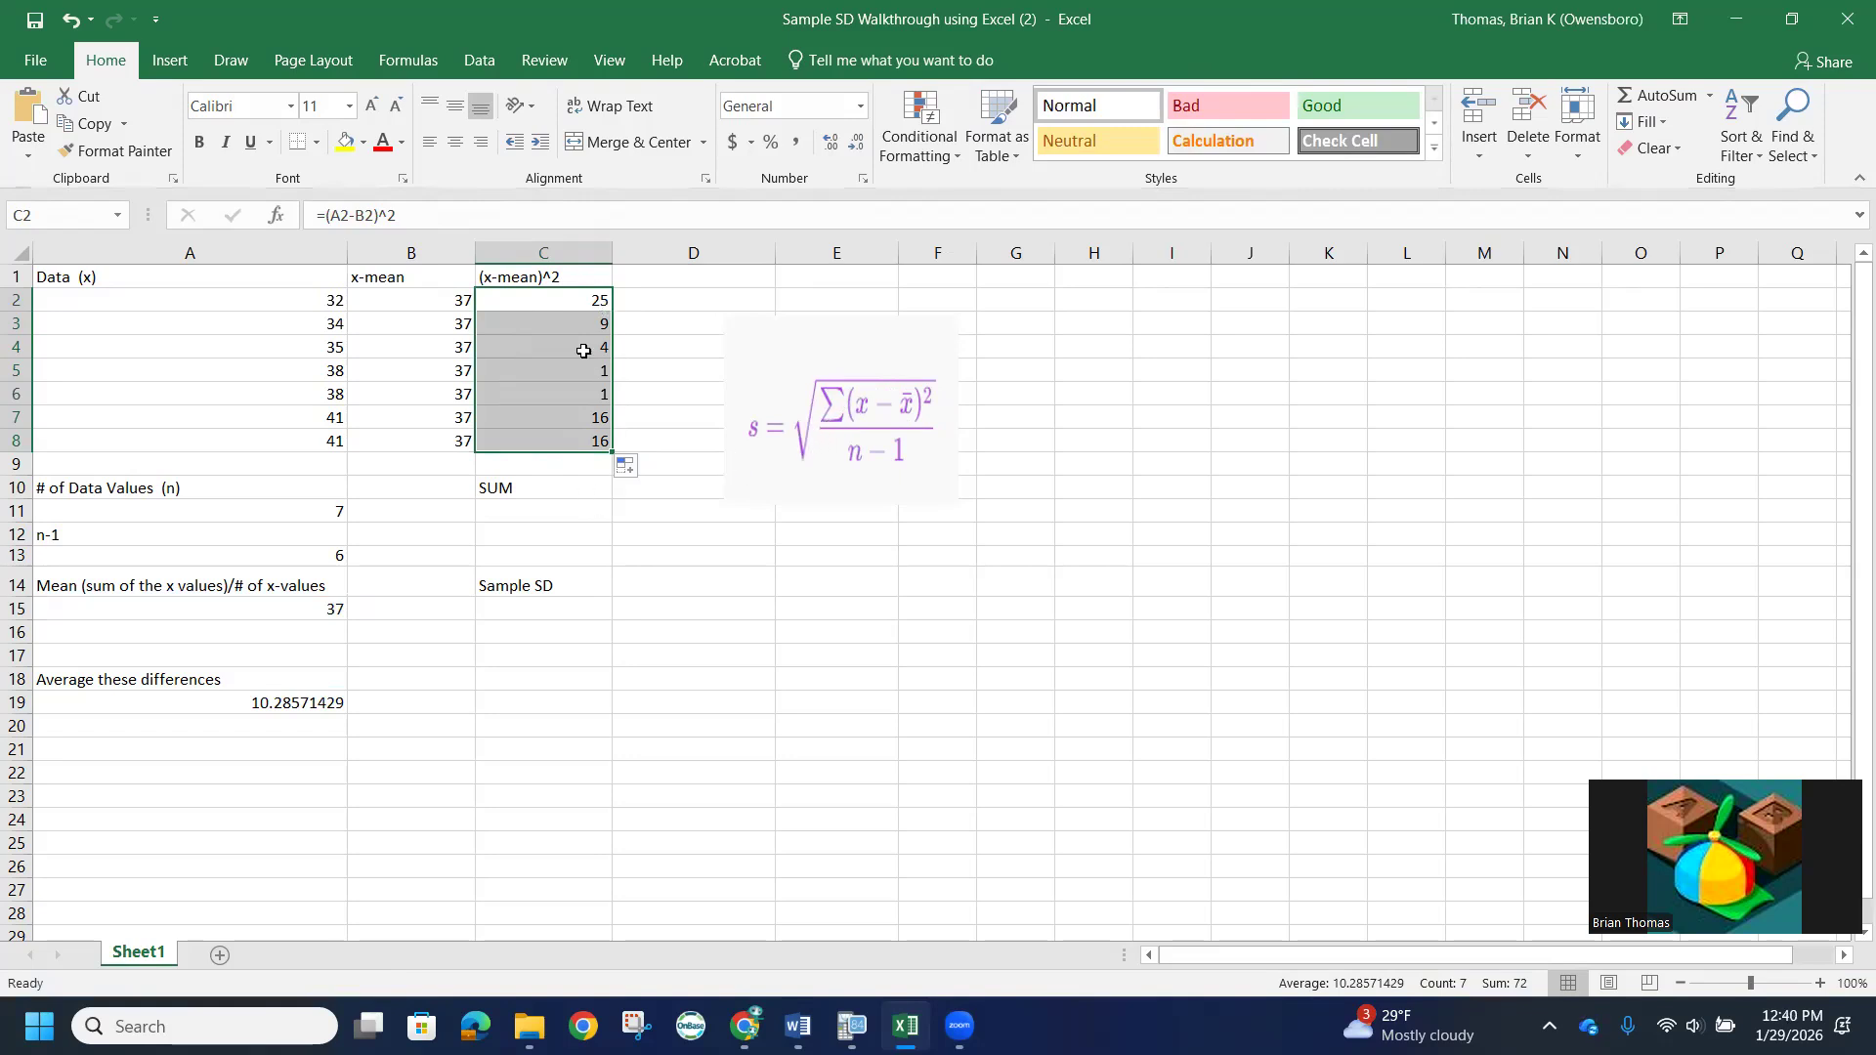
- Total the squared deviations in cell C11, below the SUM label, with the formula =SUM(C2:C8)
left_click(524, 514)
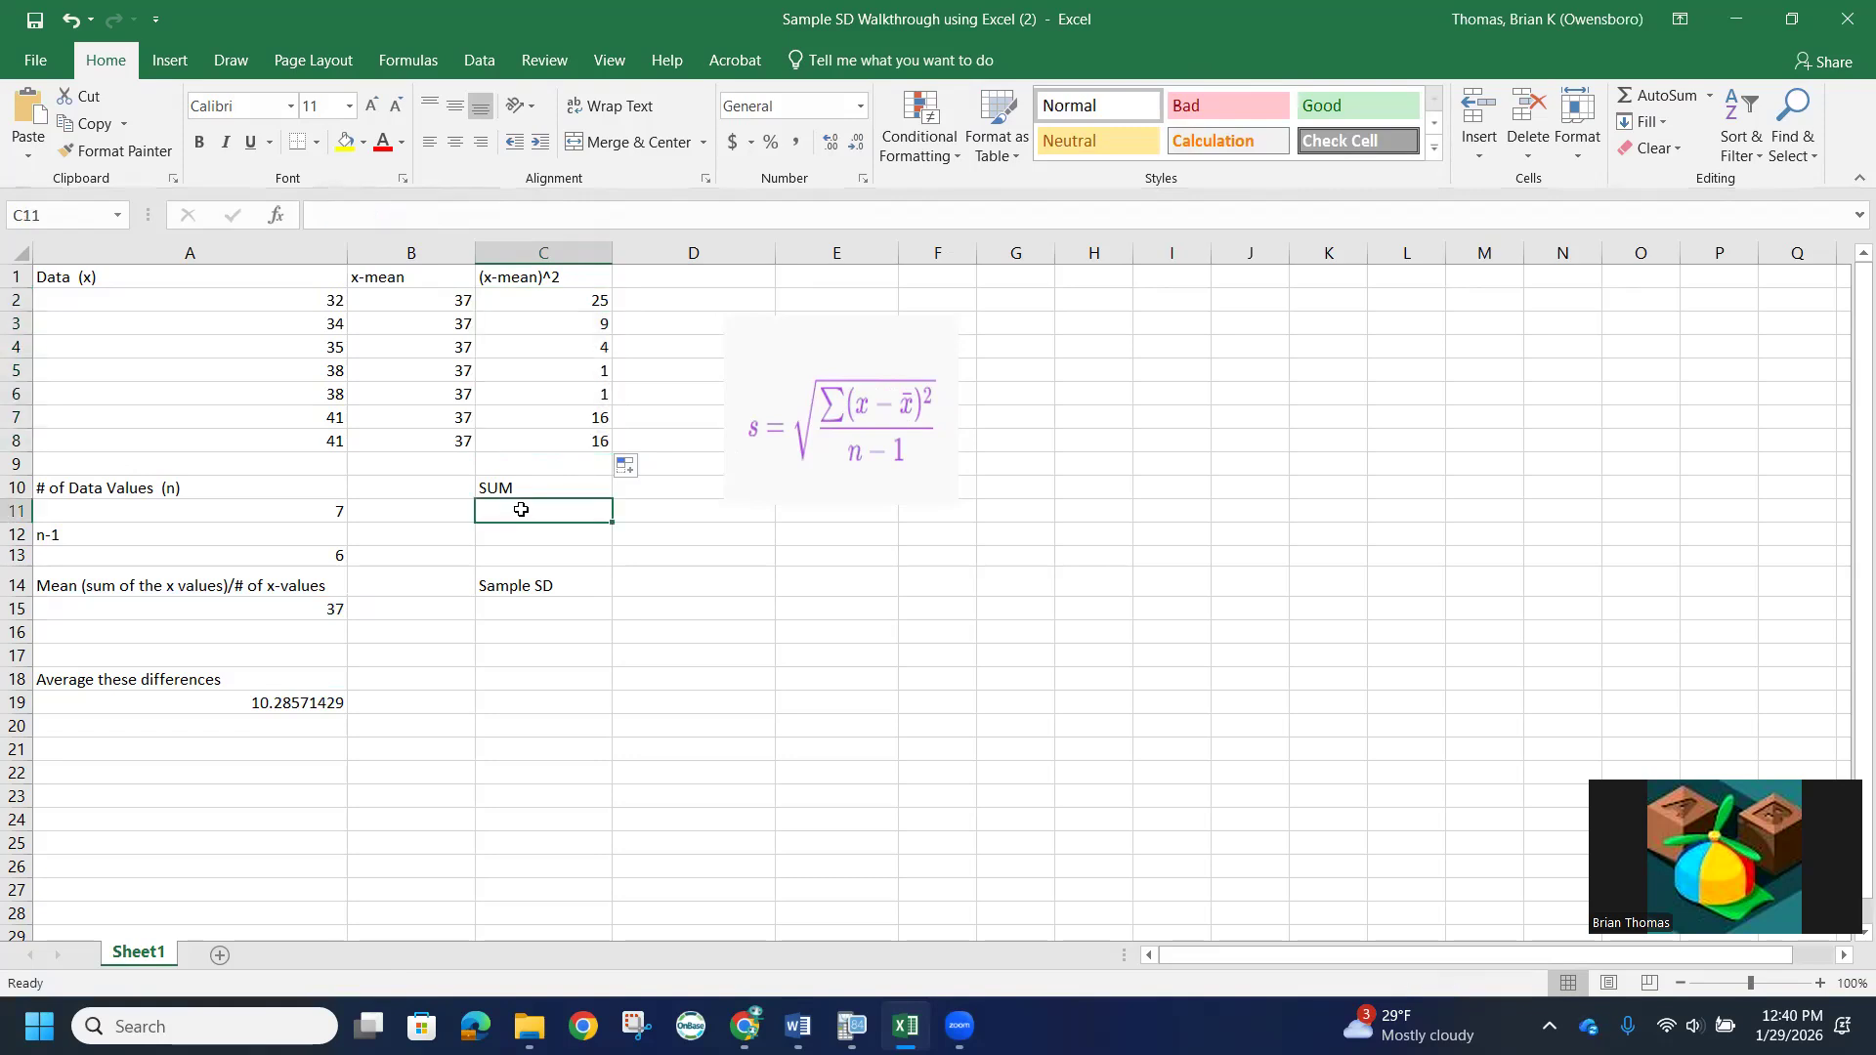
type("=")
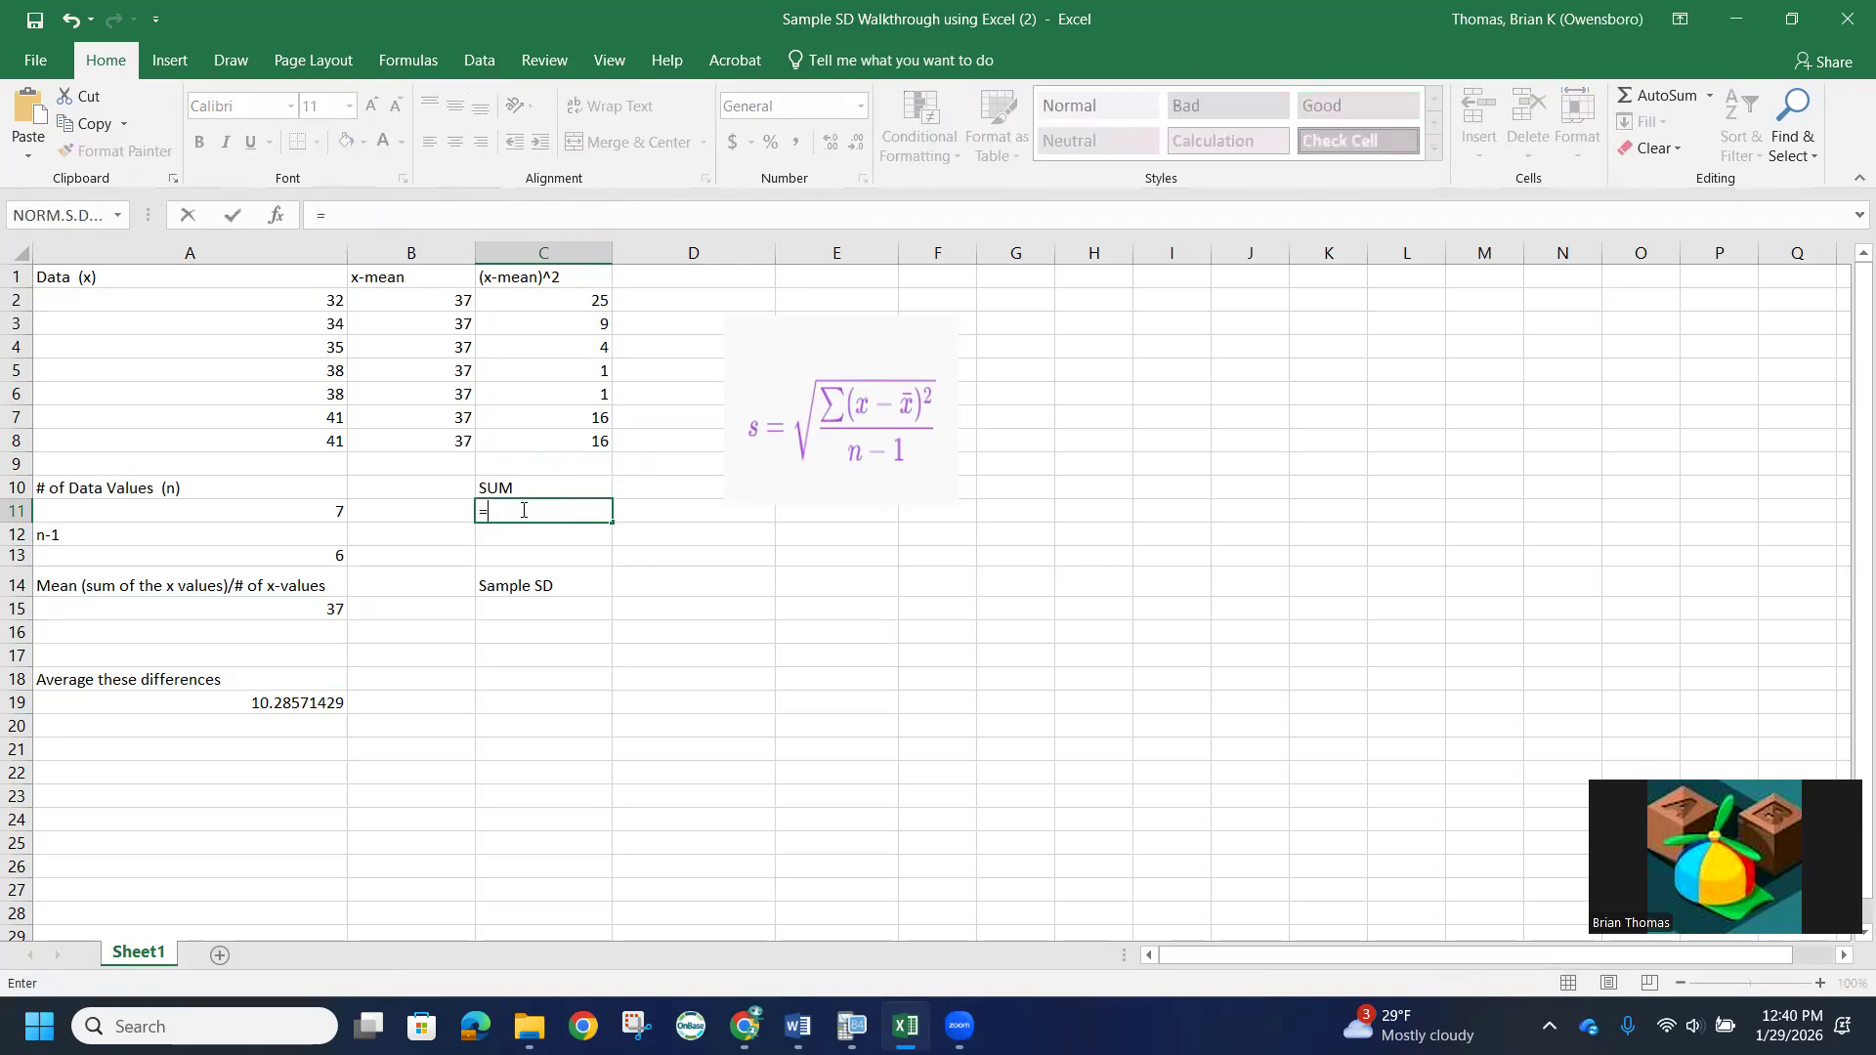
type("sum")
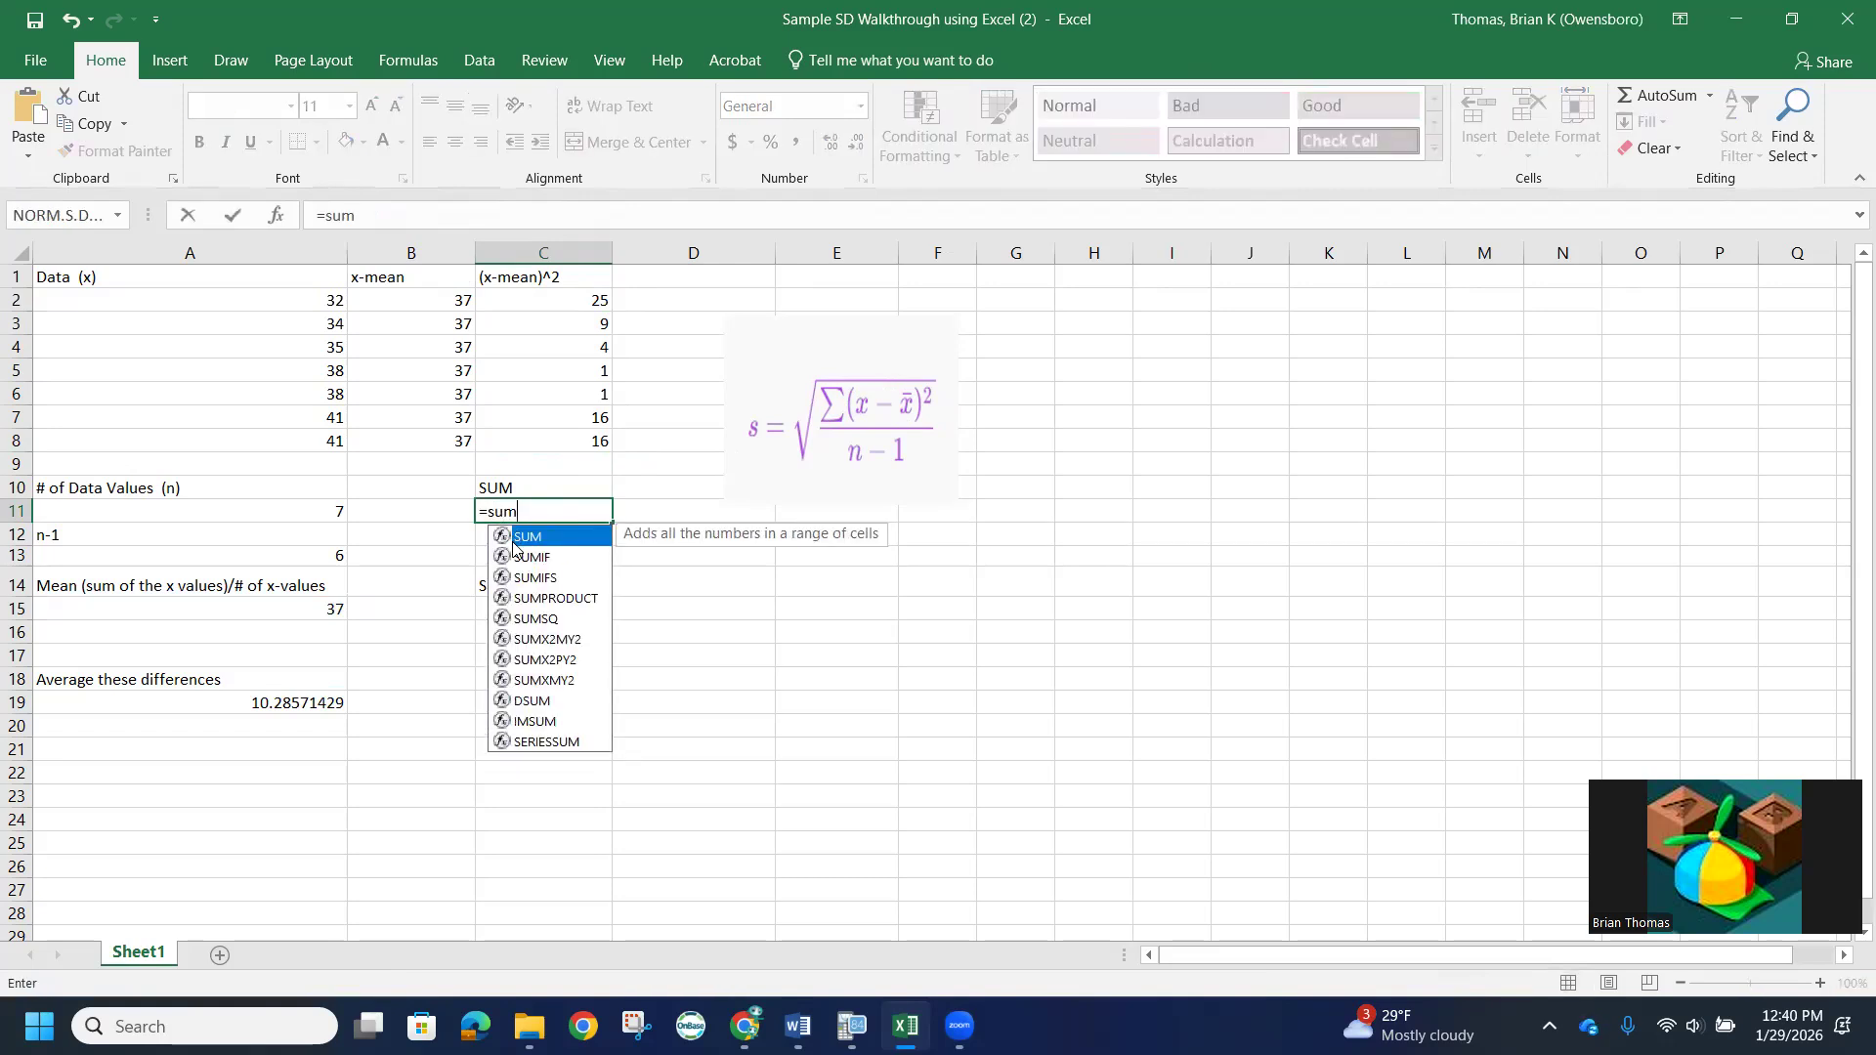
double_click(538, 538)
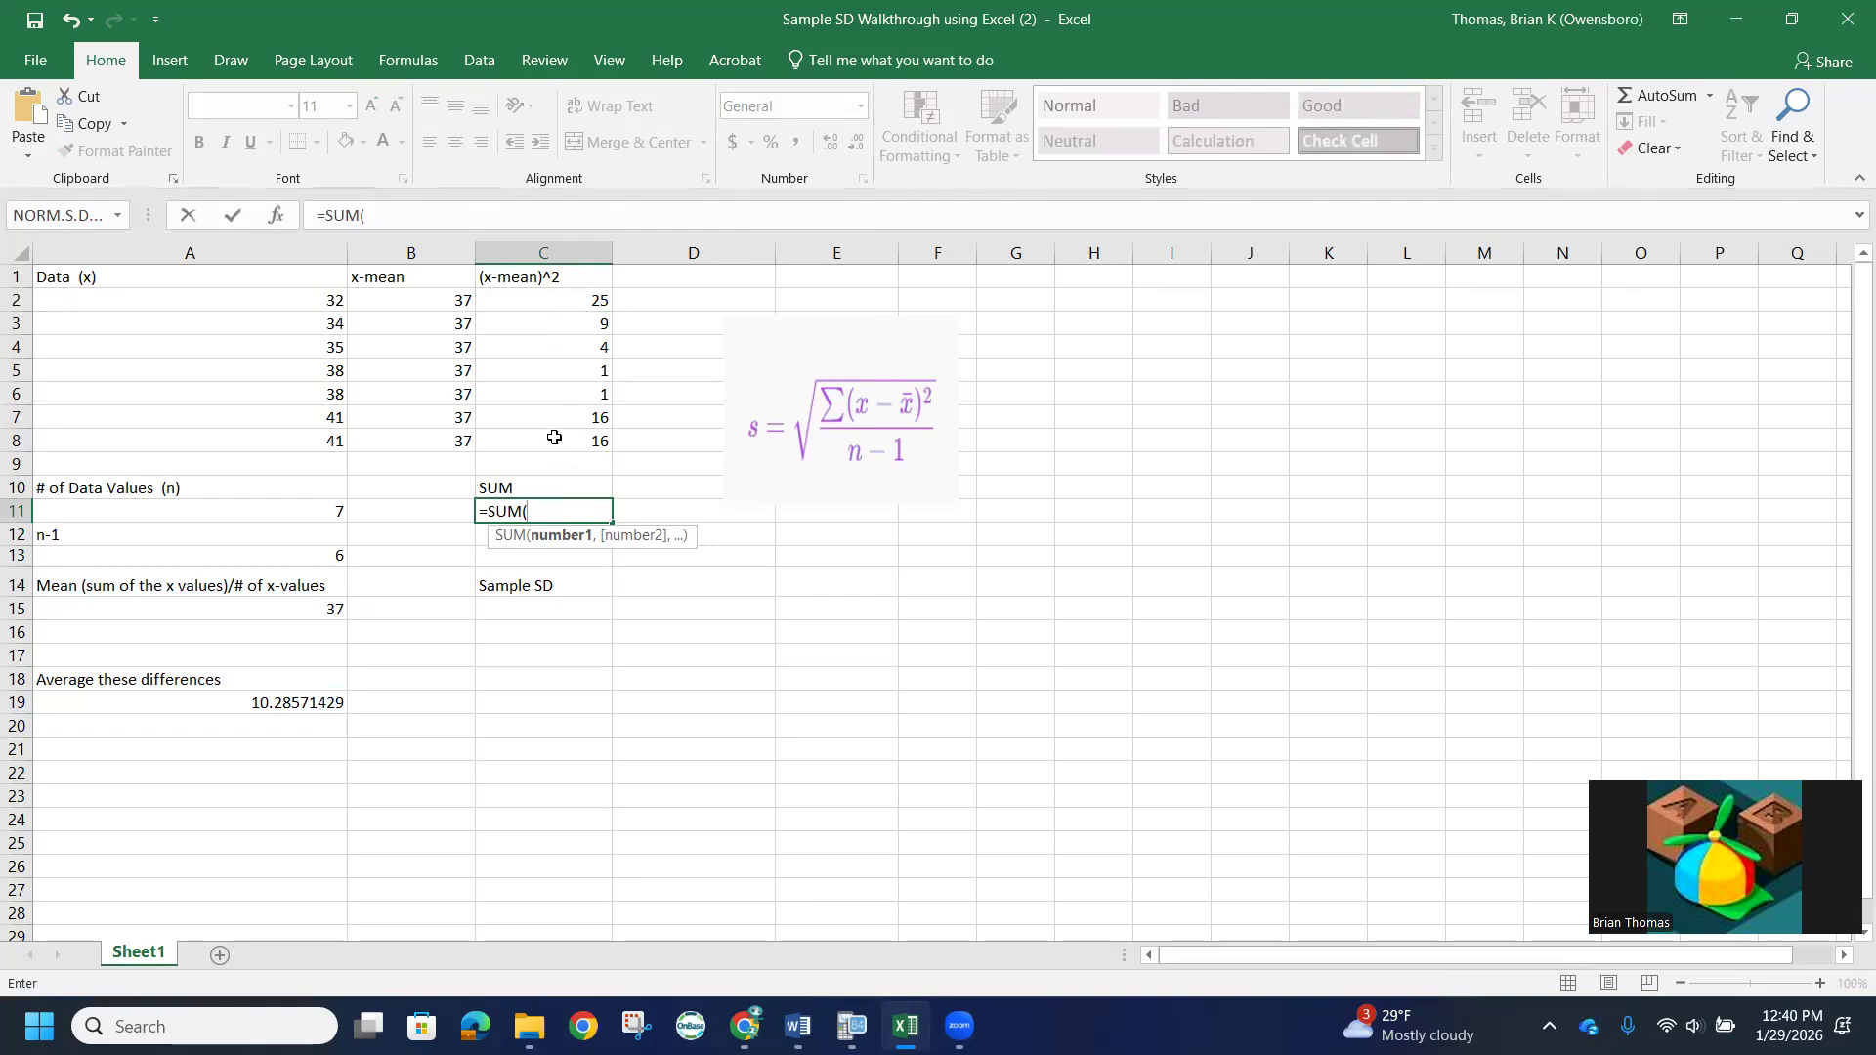
type("C2:C8")
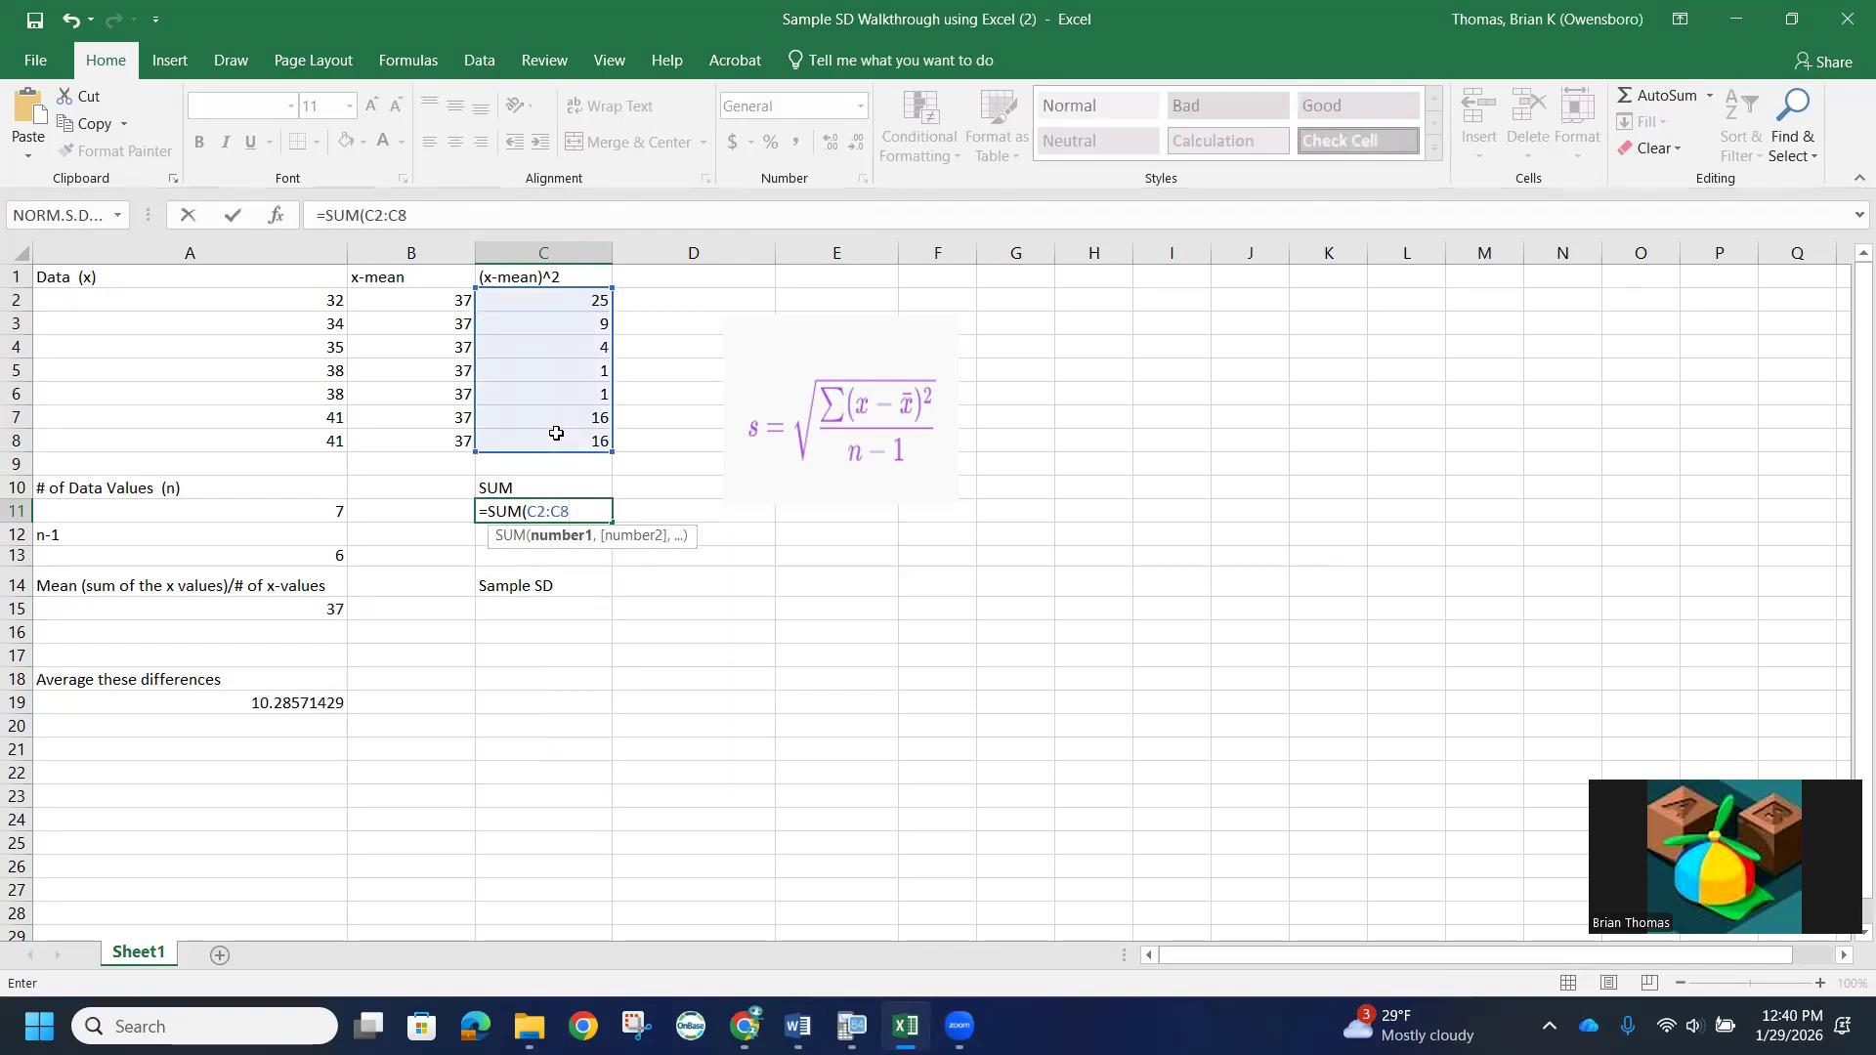
type(")")
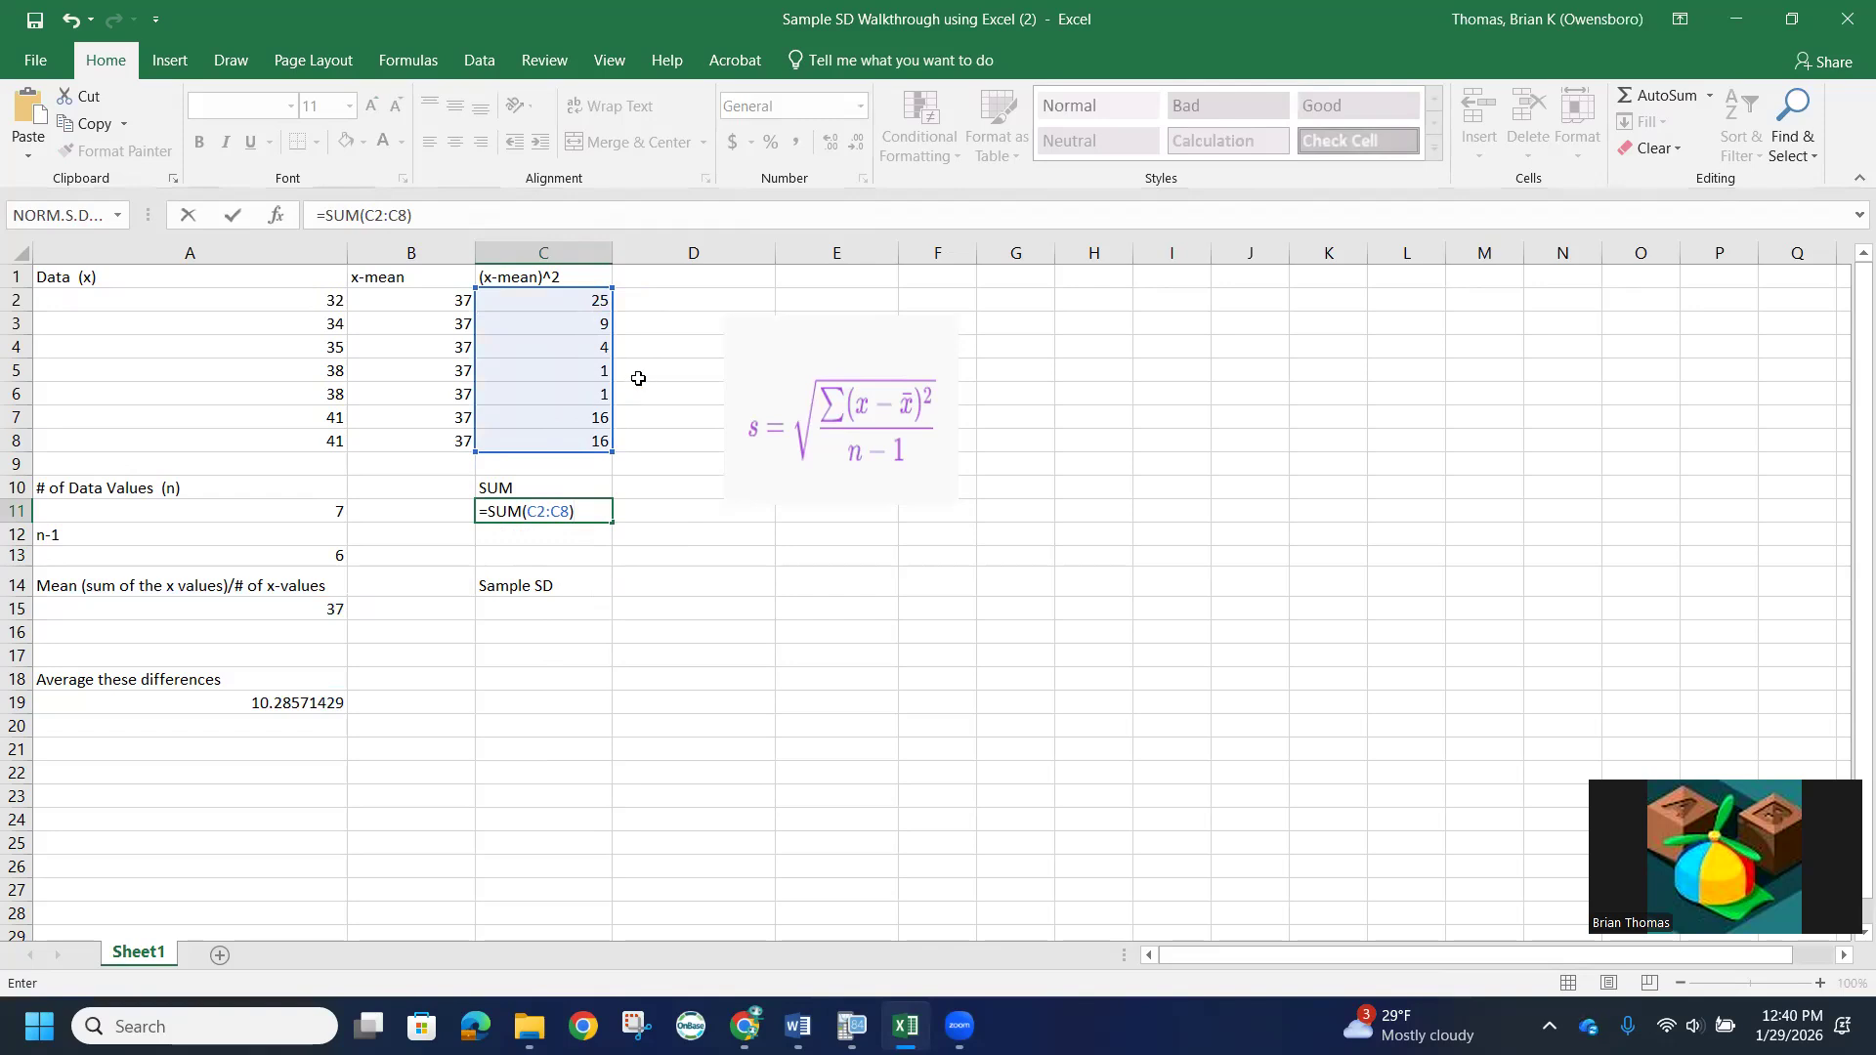
key("Return")
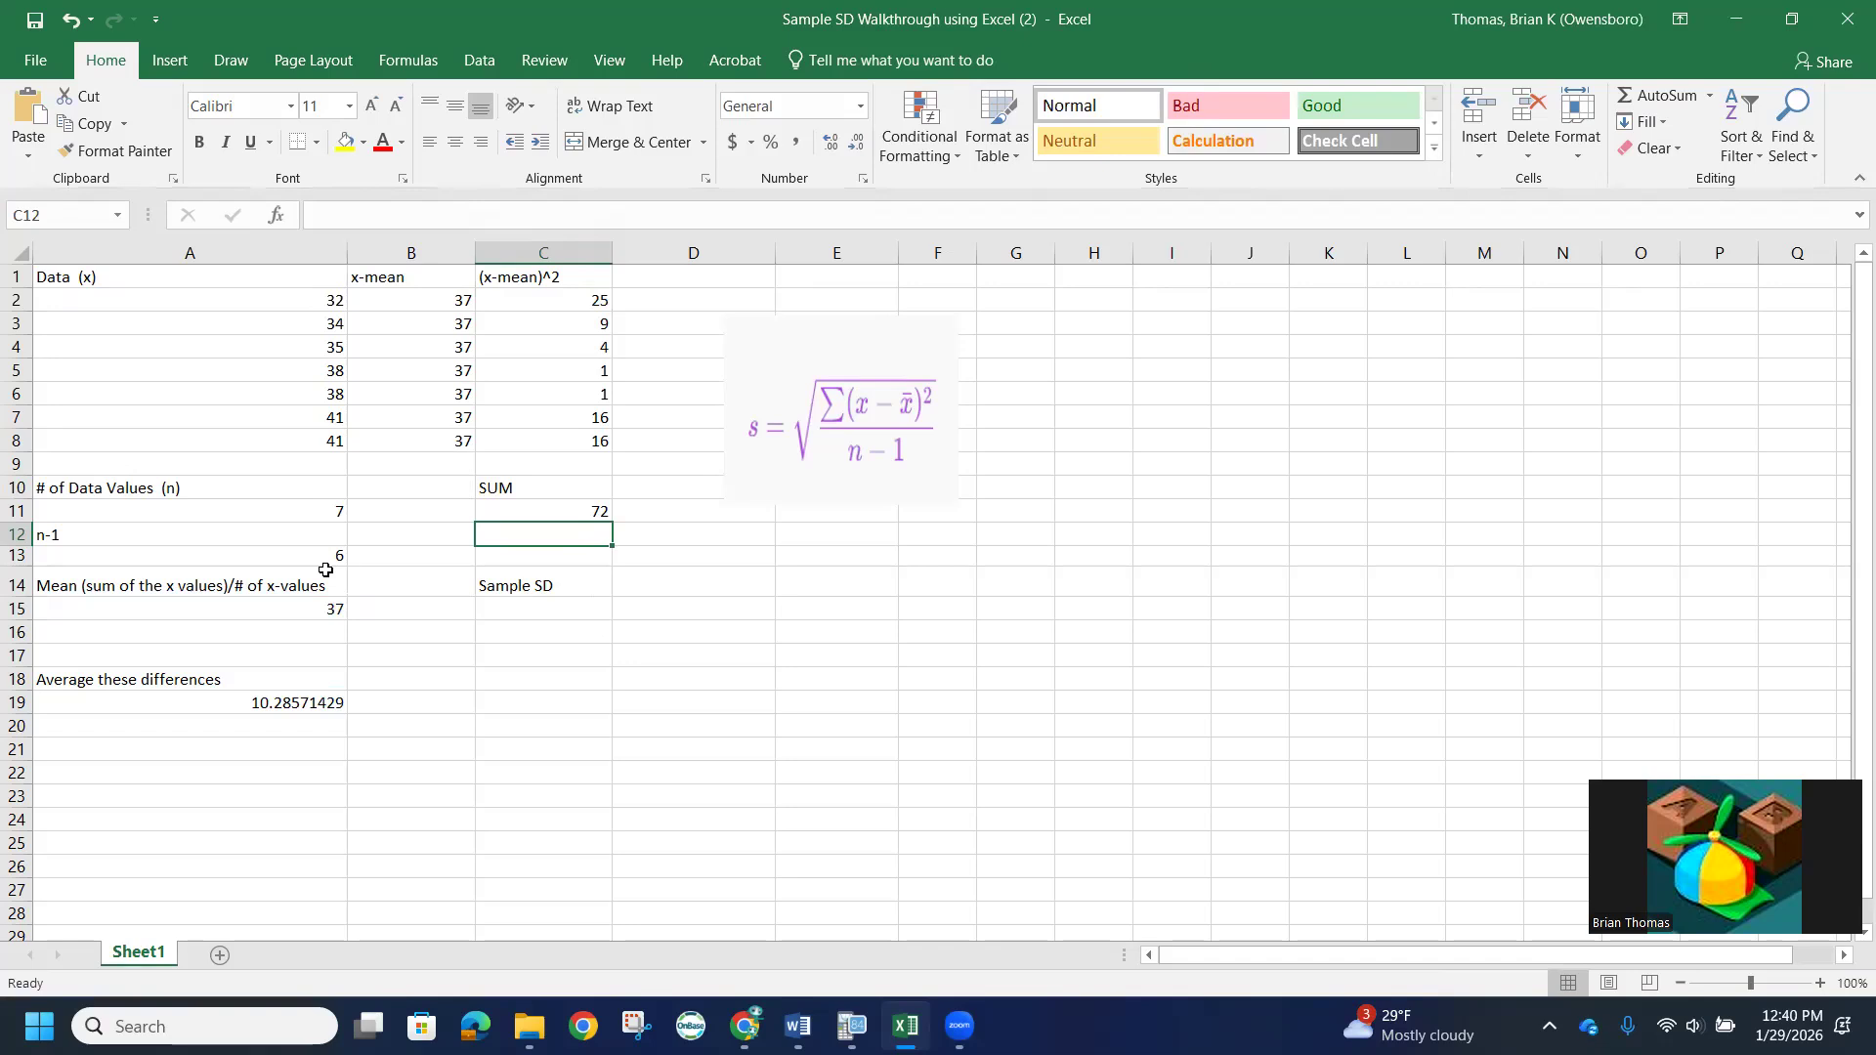
- Divide the sum of squared deviations by n-1 in cell C13 with the formula =C11/A13
left_click(503, 559)
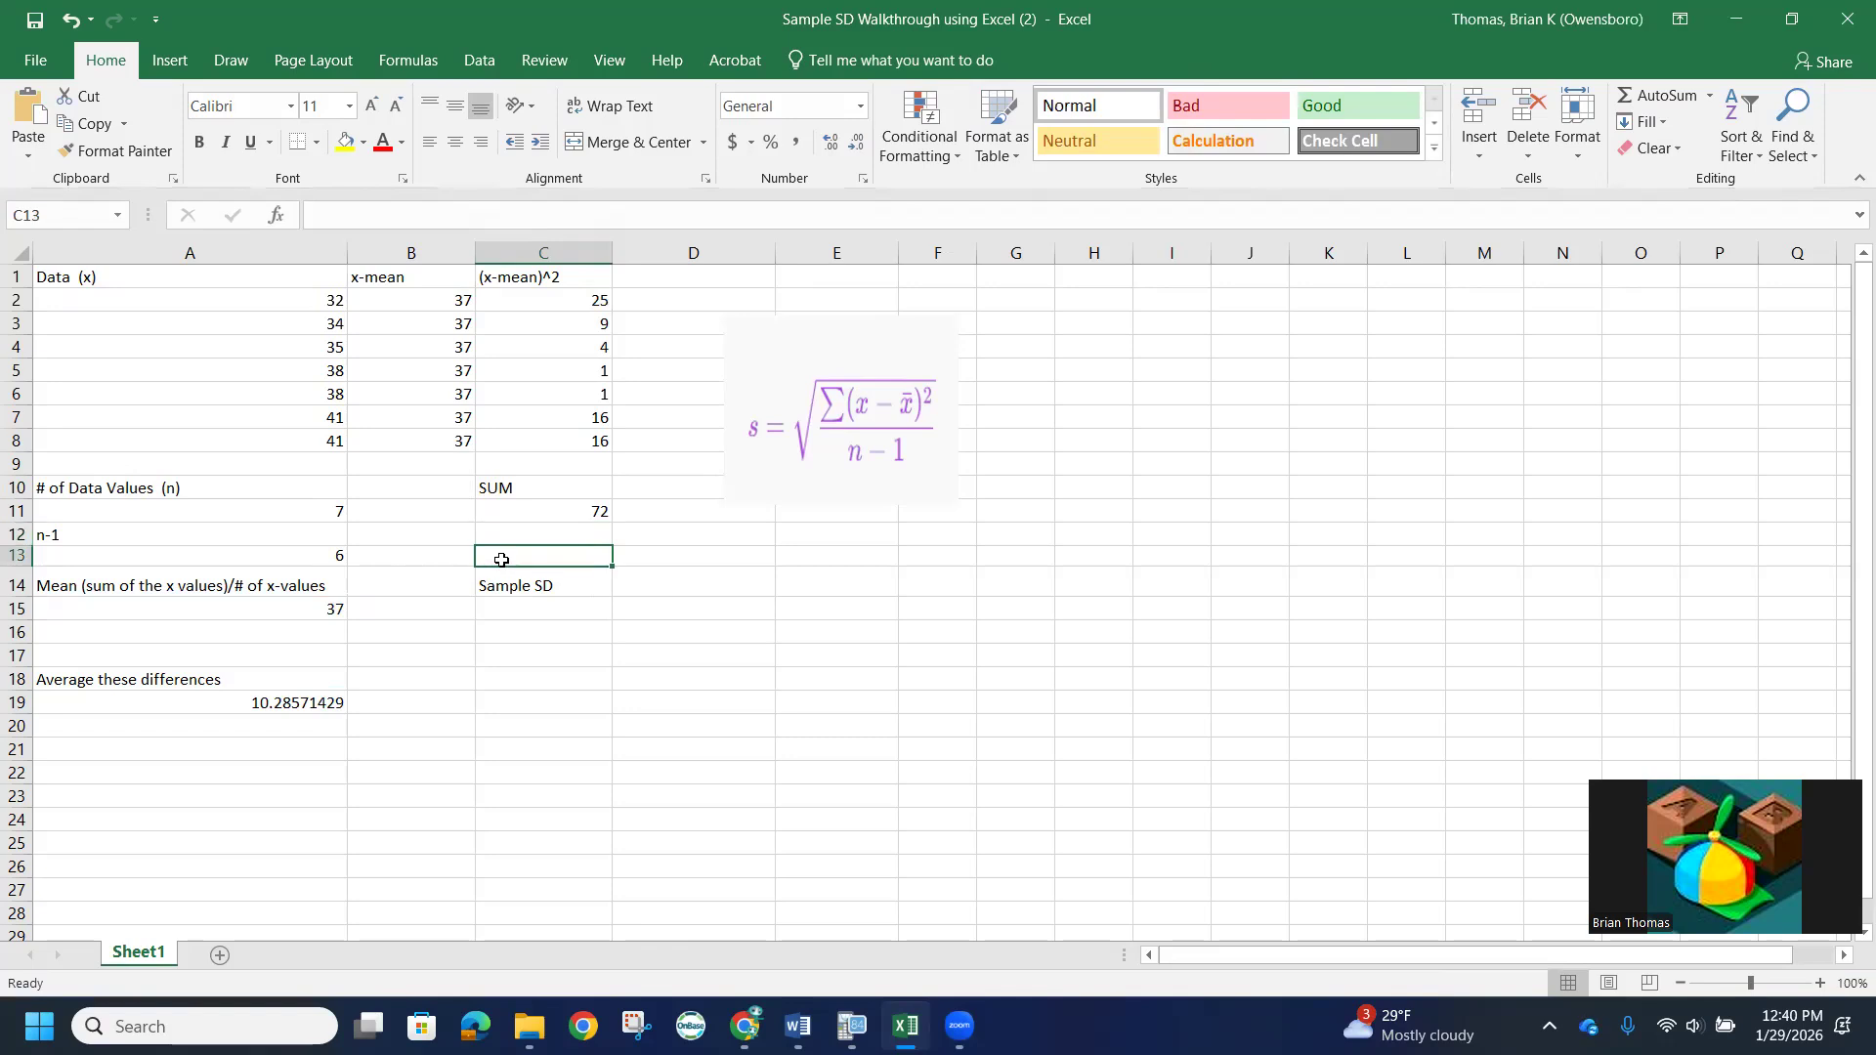
type("=")
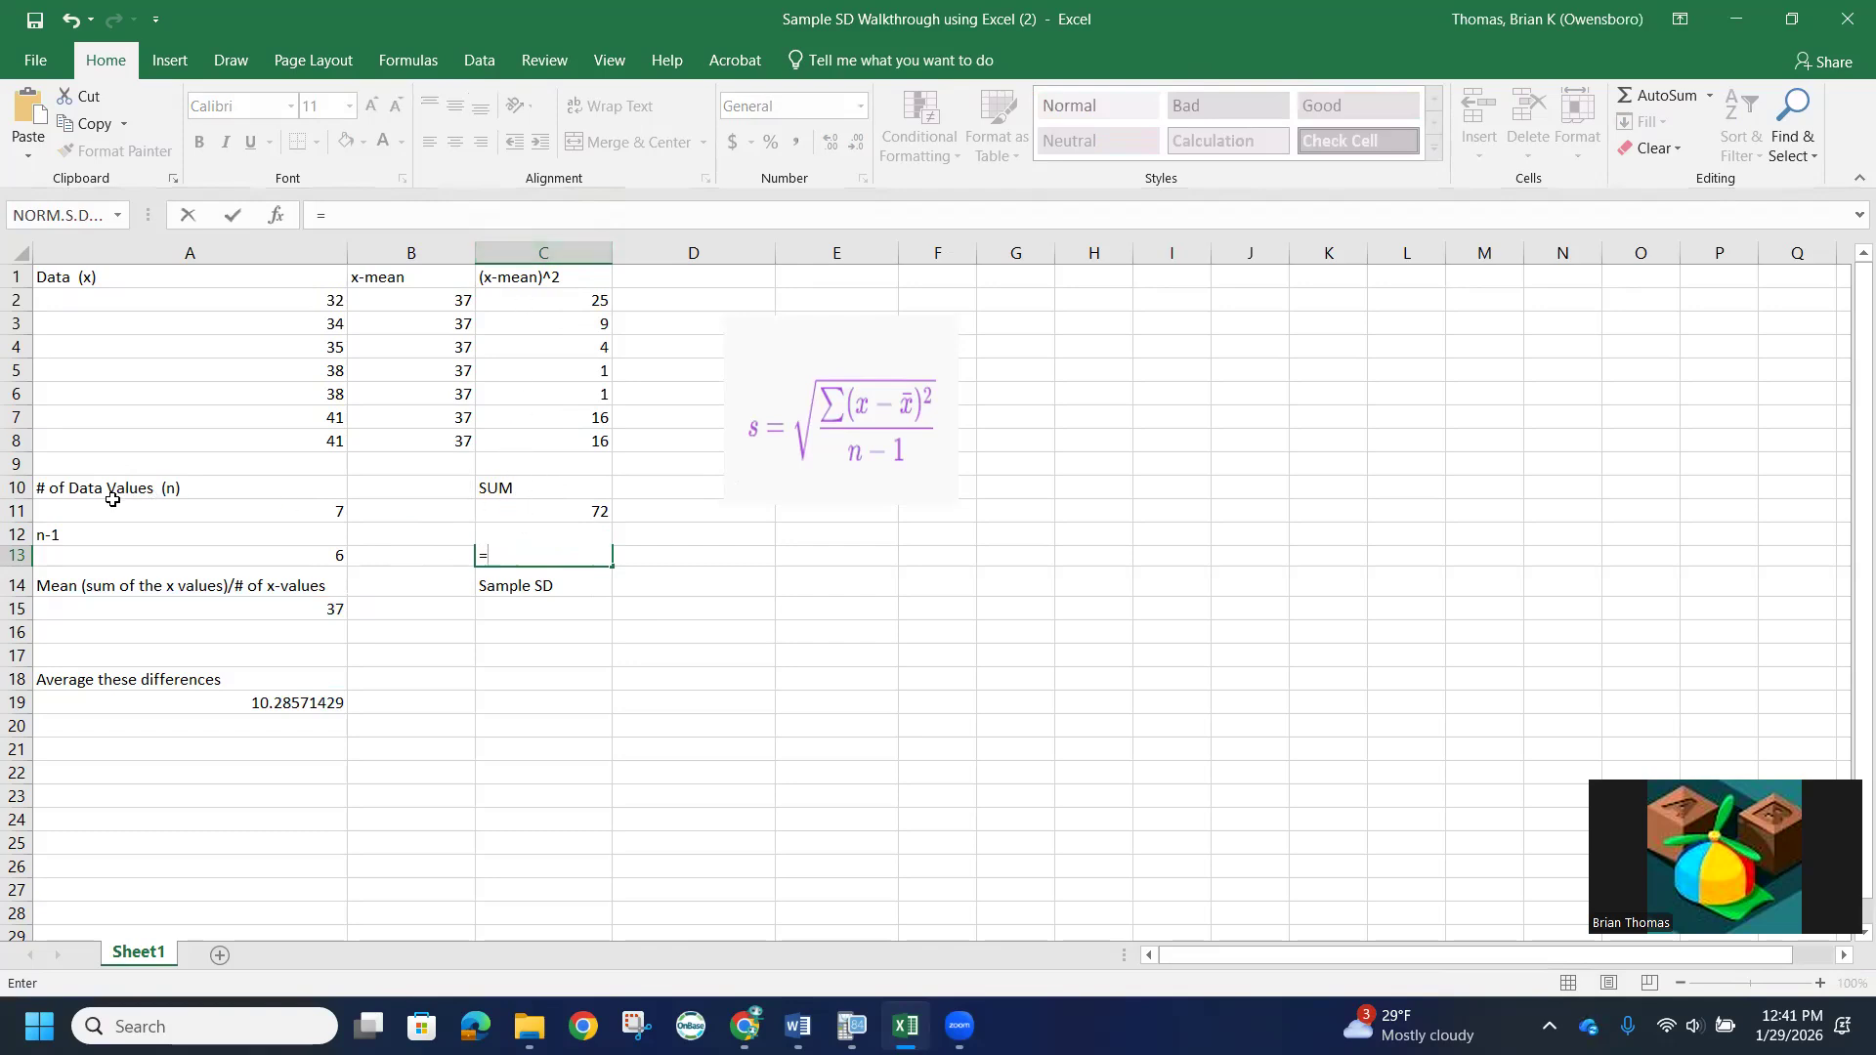
left_click(549, 509)
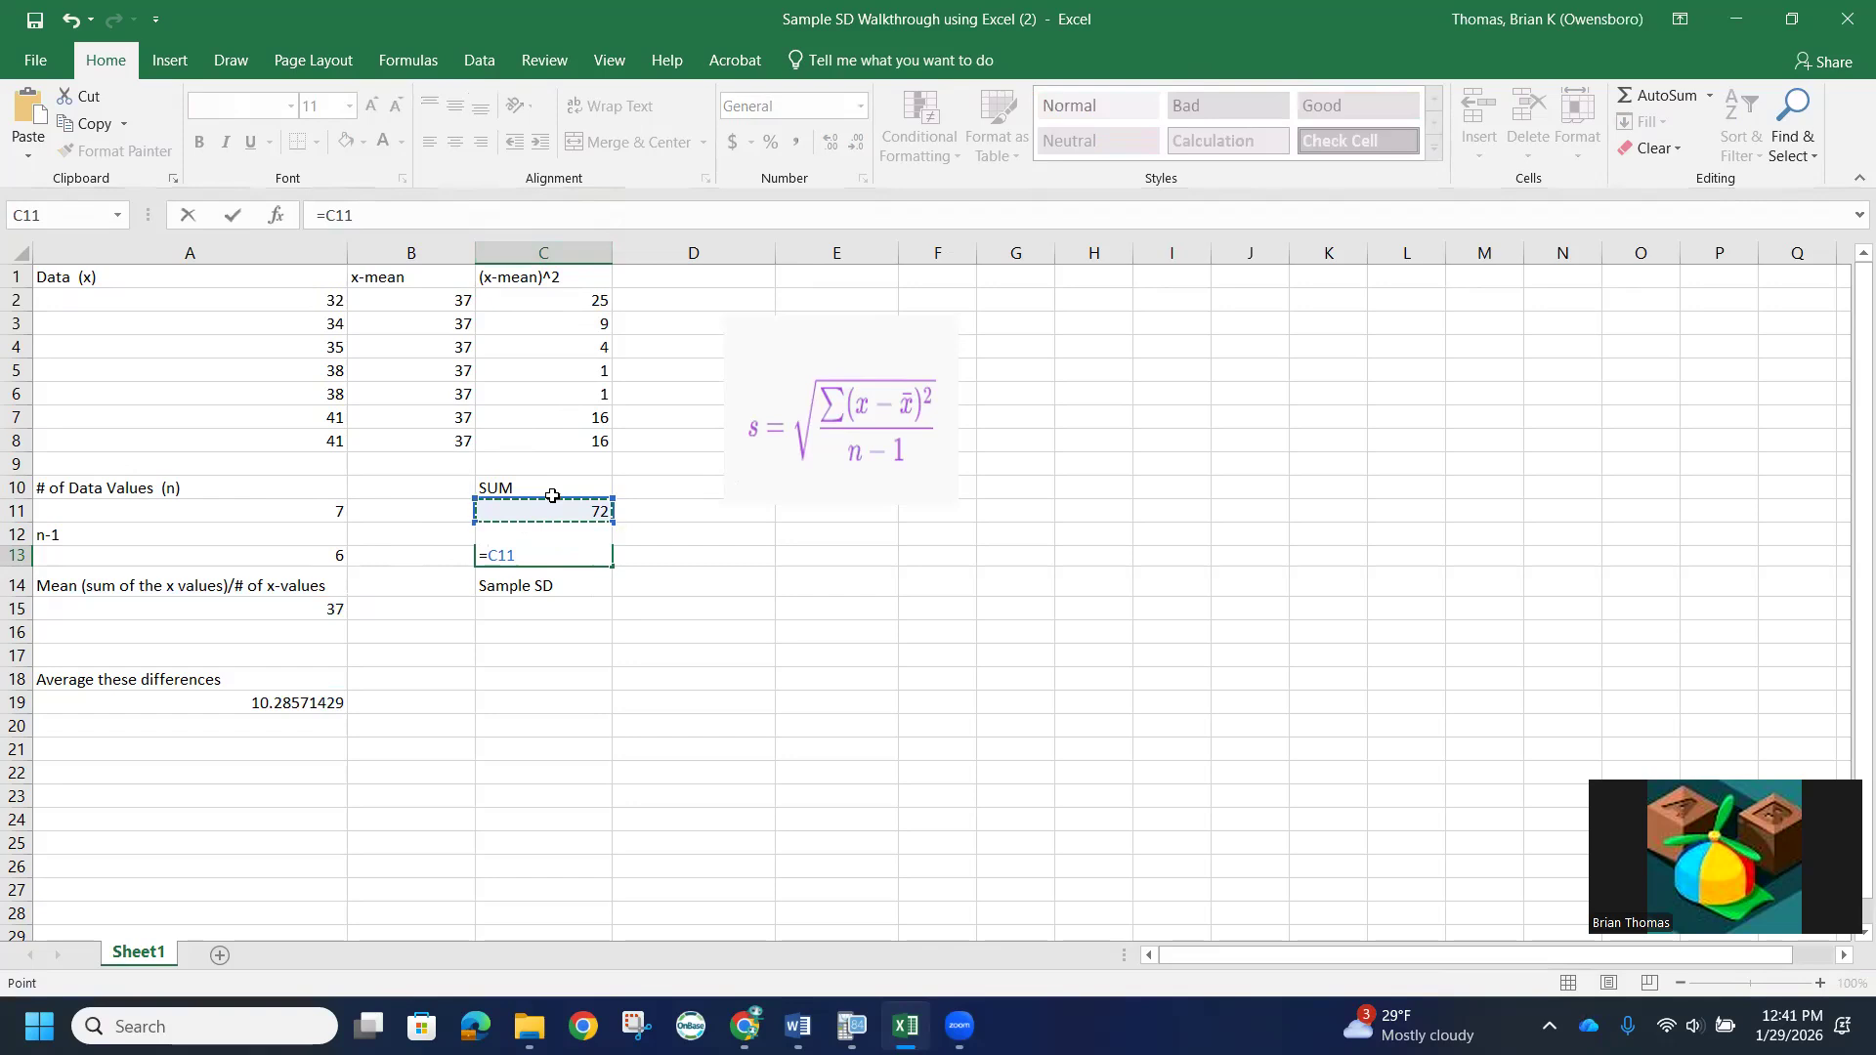
type("/")
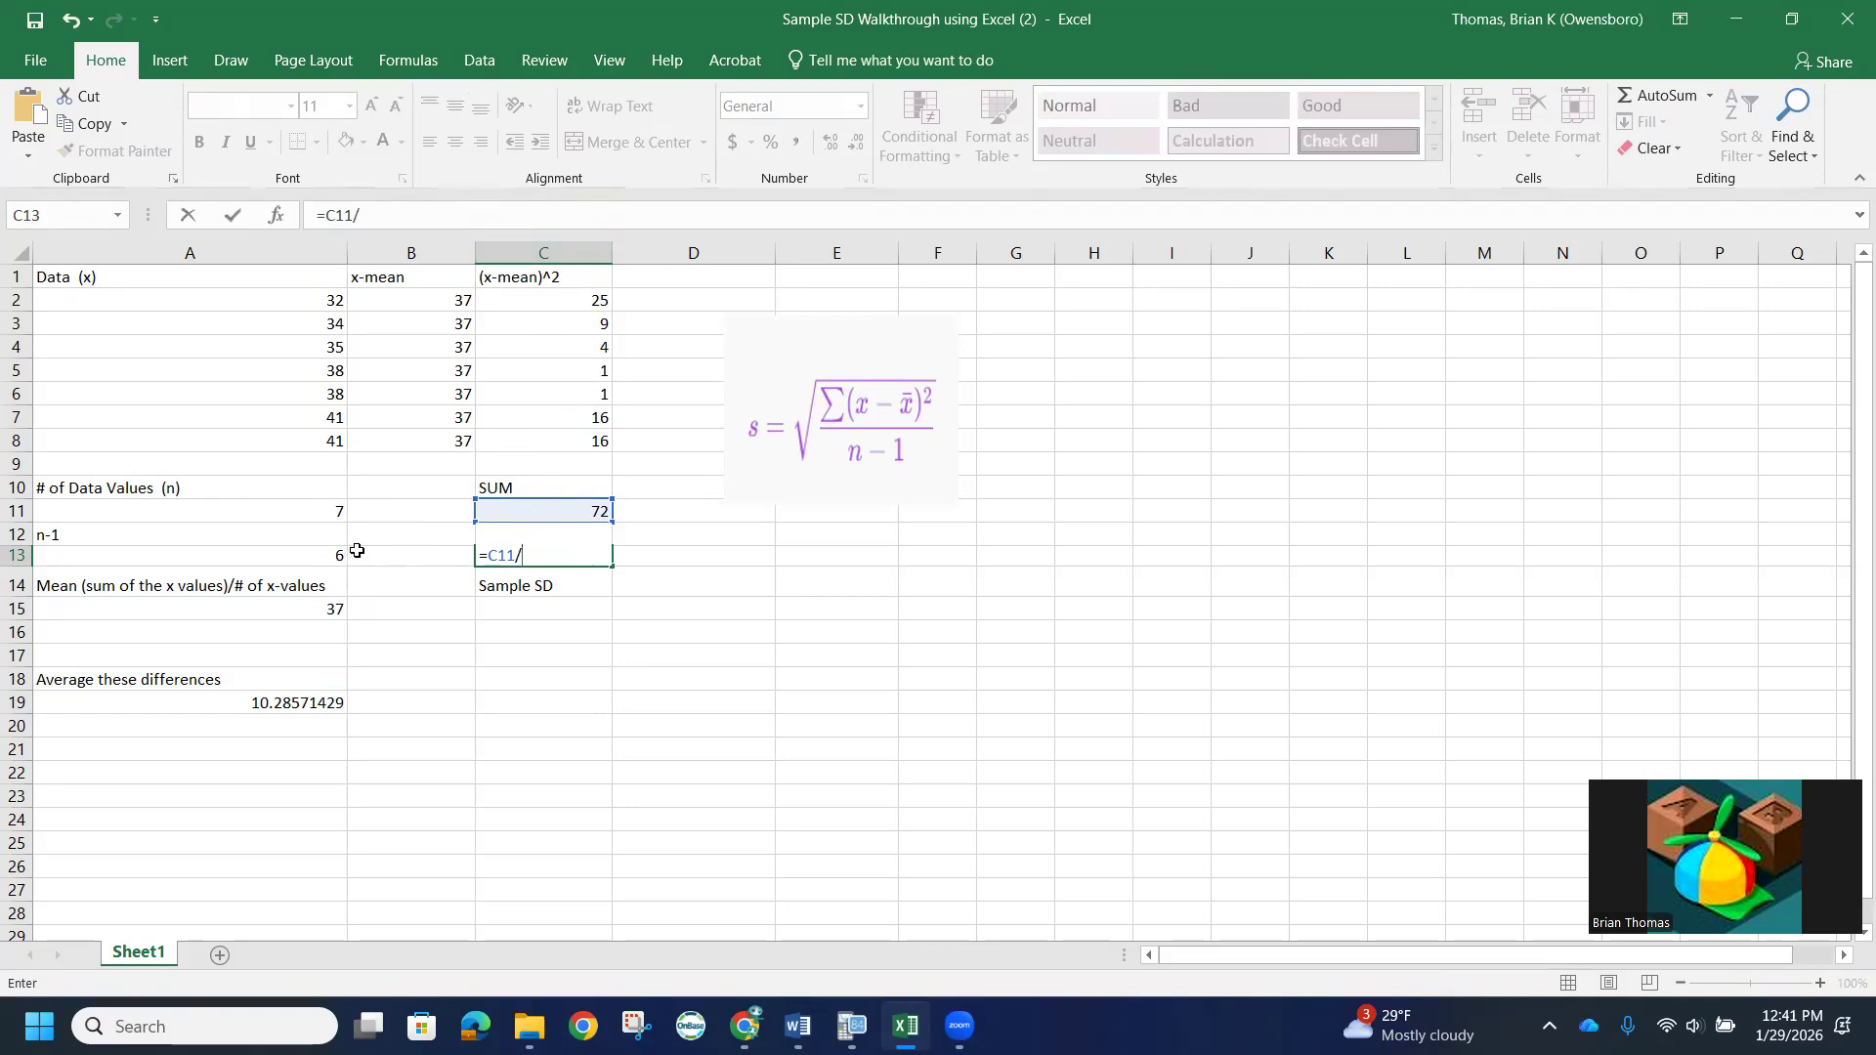
left_click(318, 554)
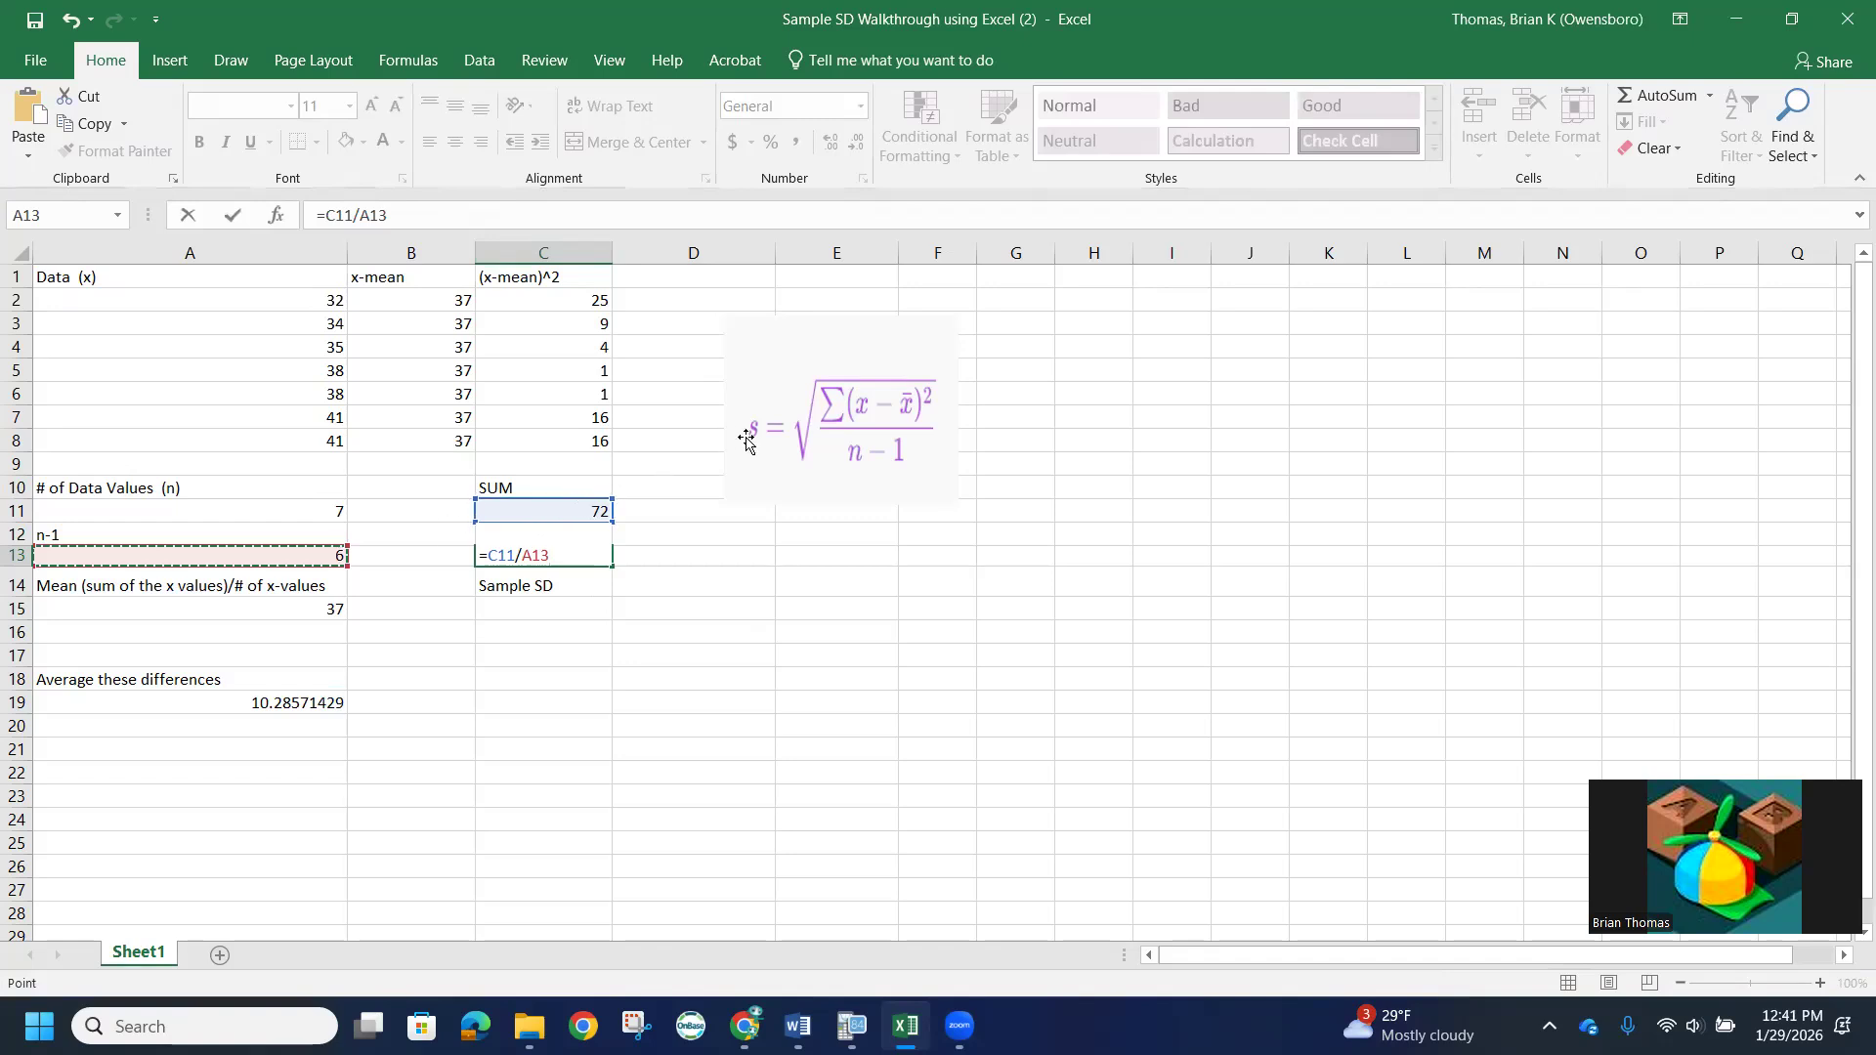
key("Return")
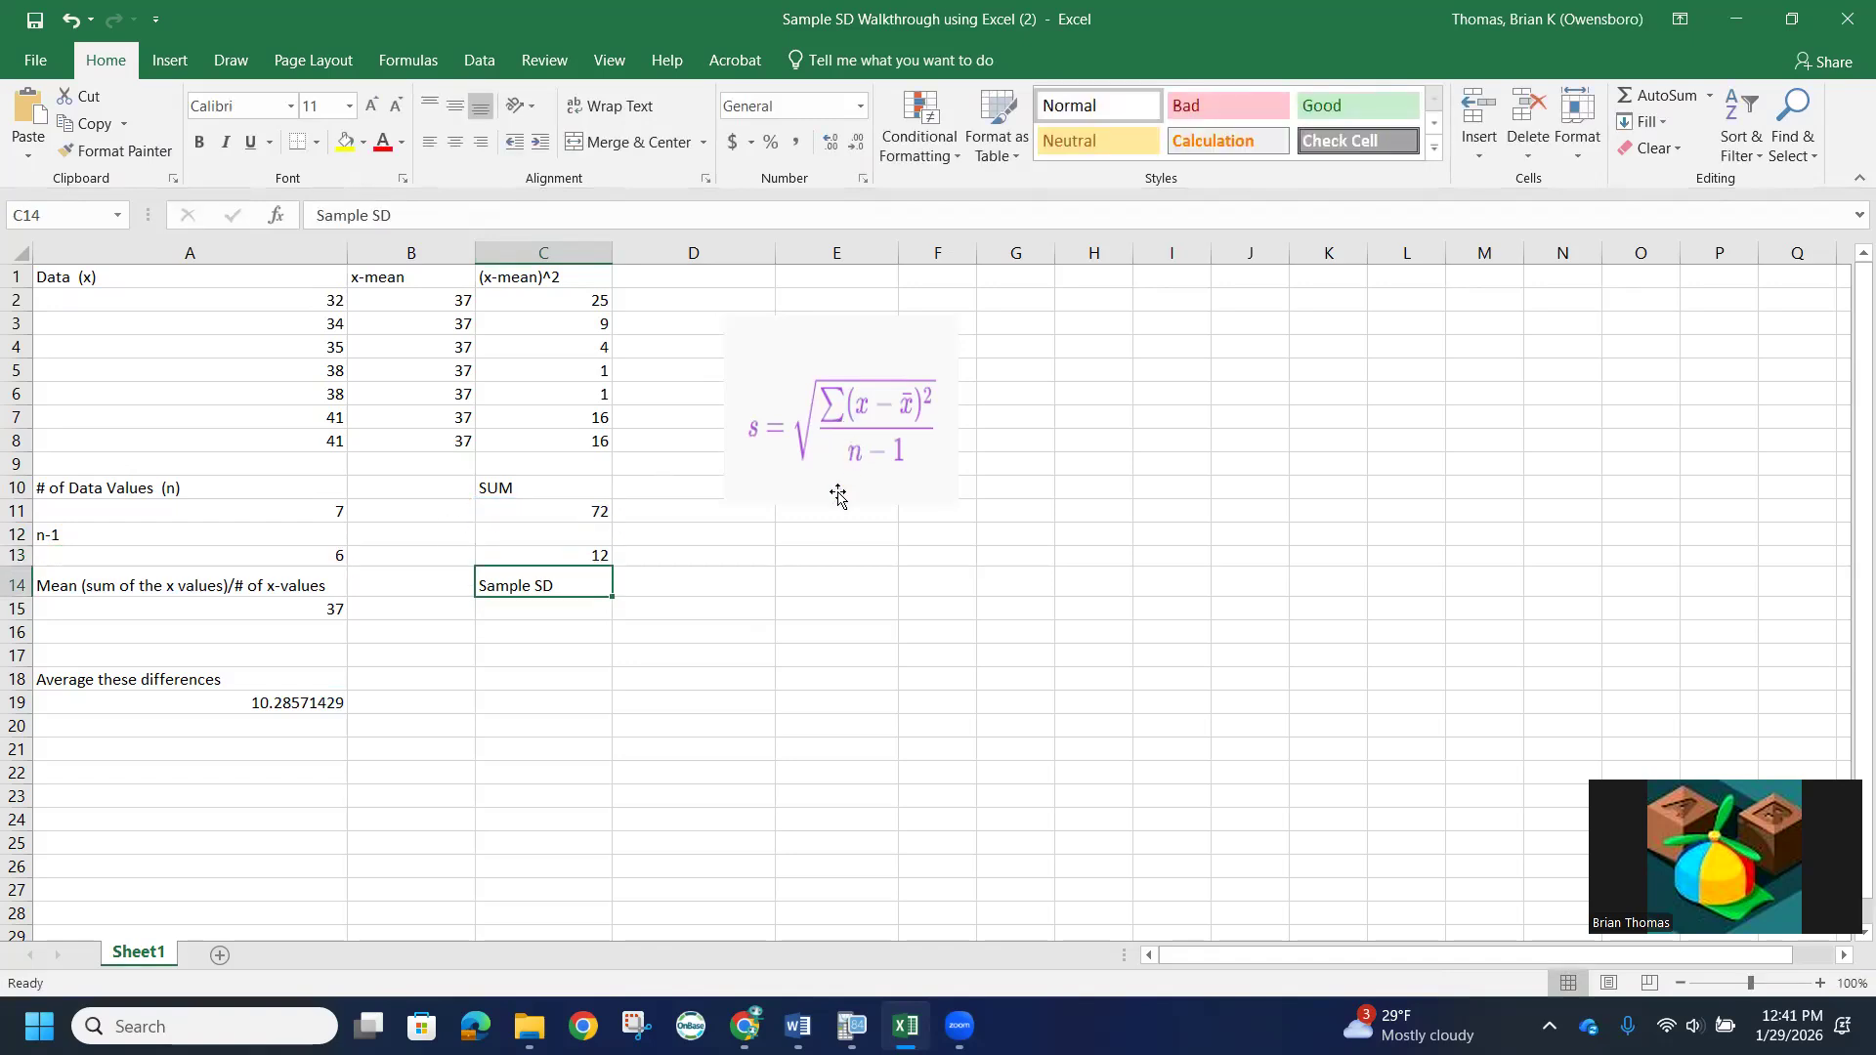
- Calculate the sample standard deviation in cell C15, below the Sample SD label, with the formula =SQRT(C13)
left_click(570, 611)
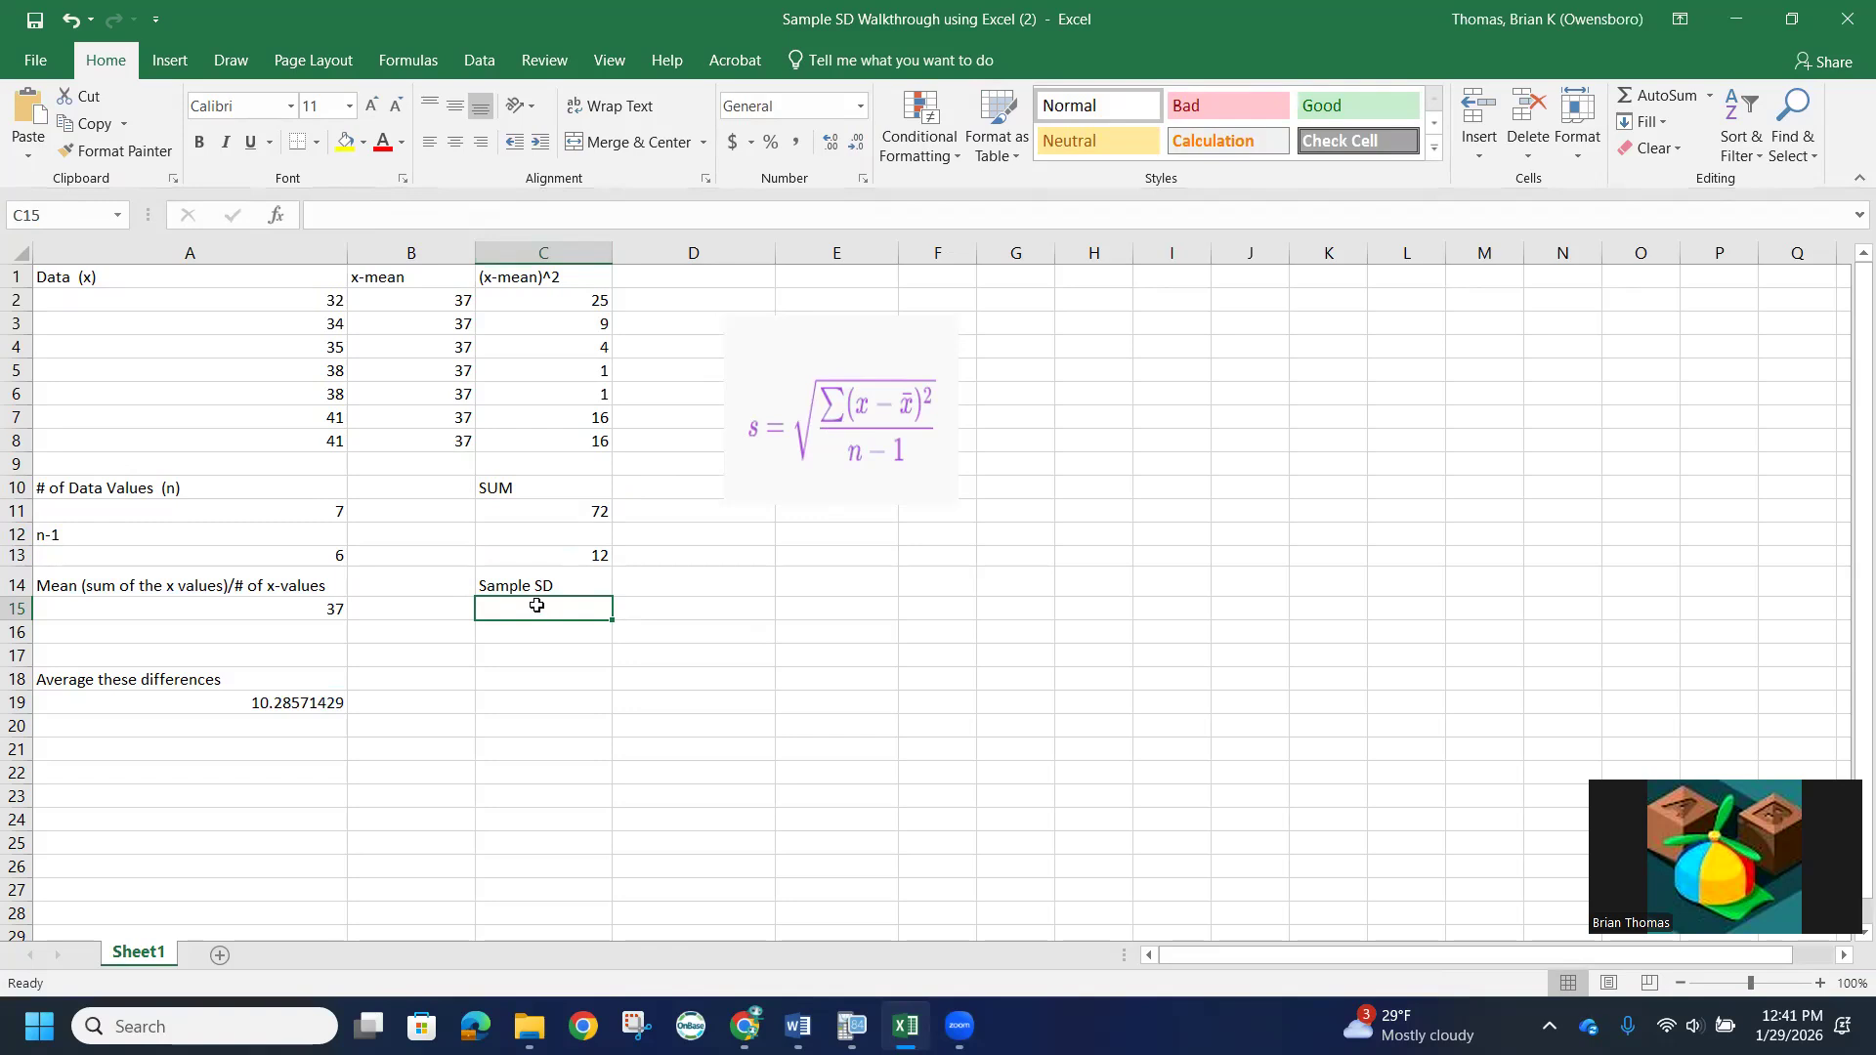
type("sq")
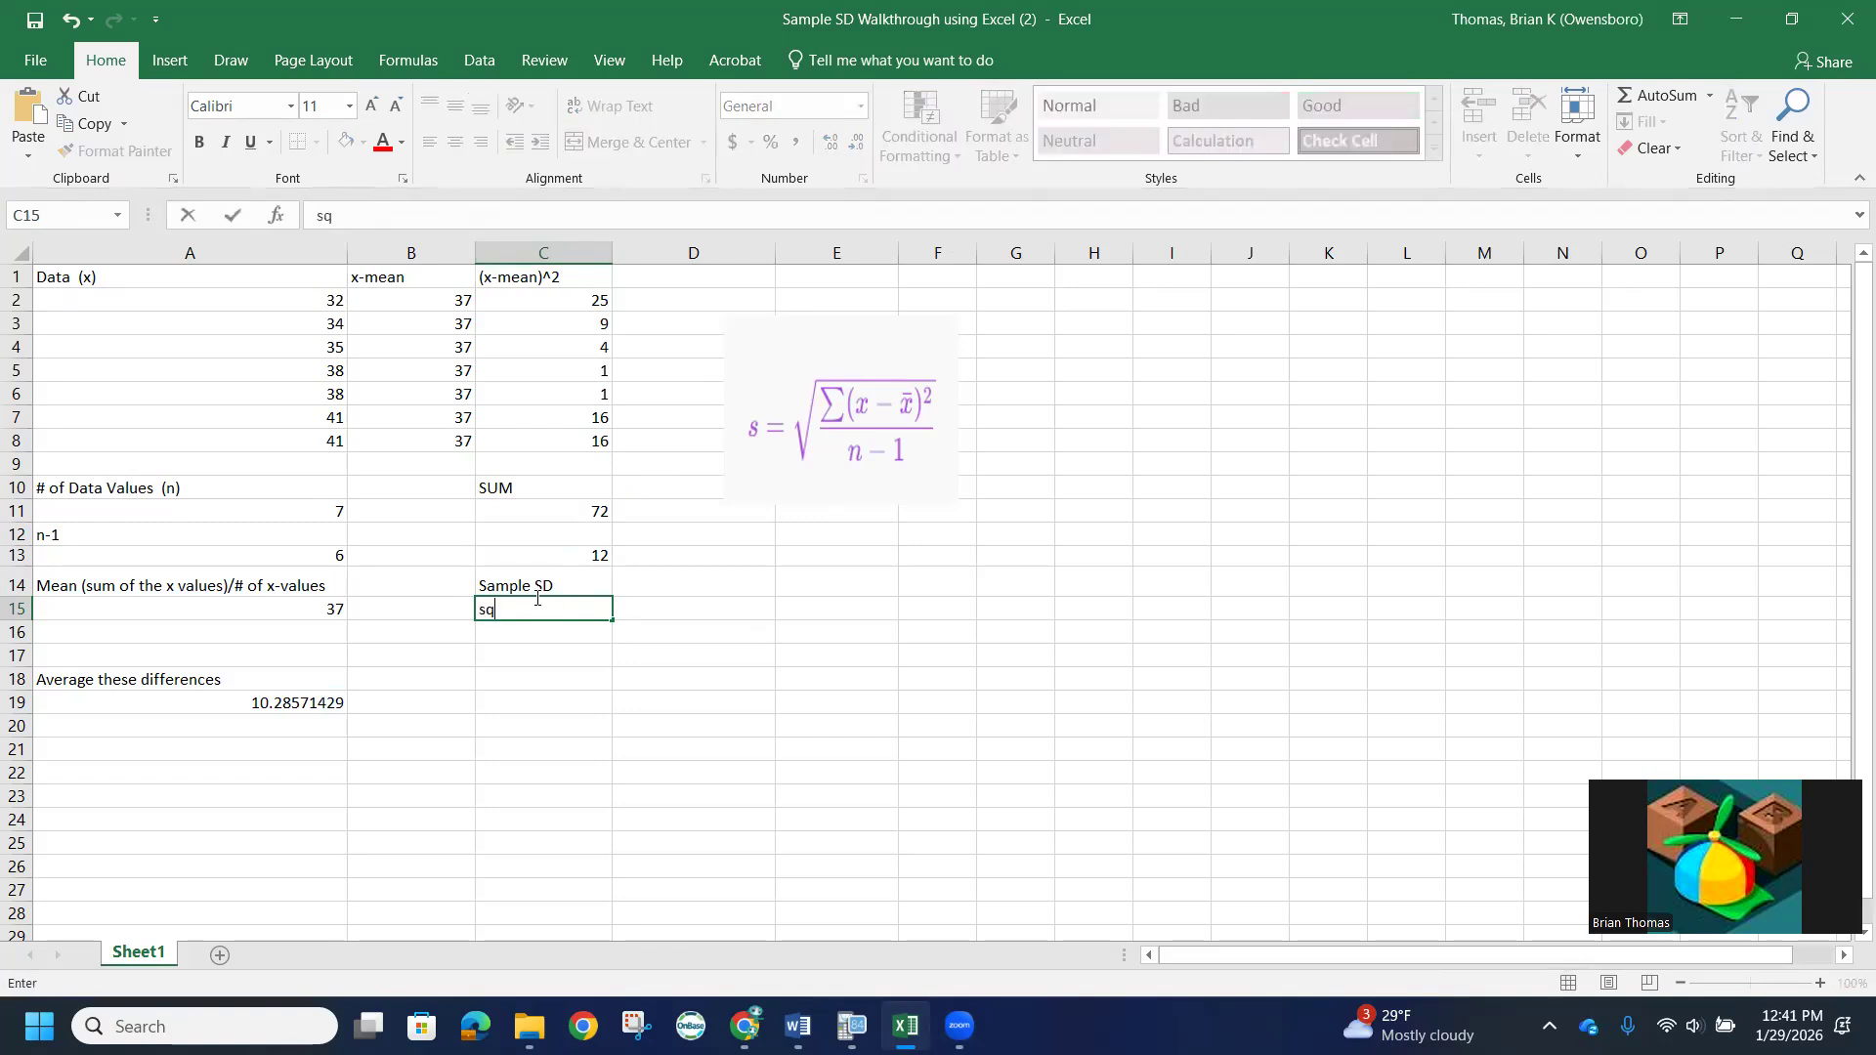
key("BackSpace")
key("BackSpace")
type("=")
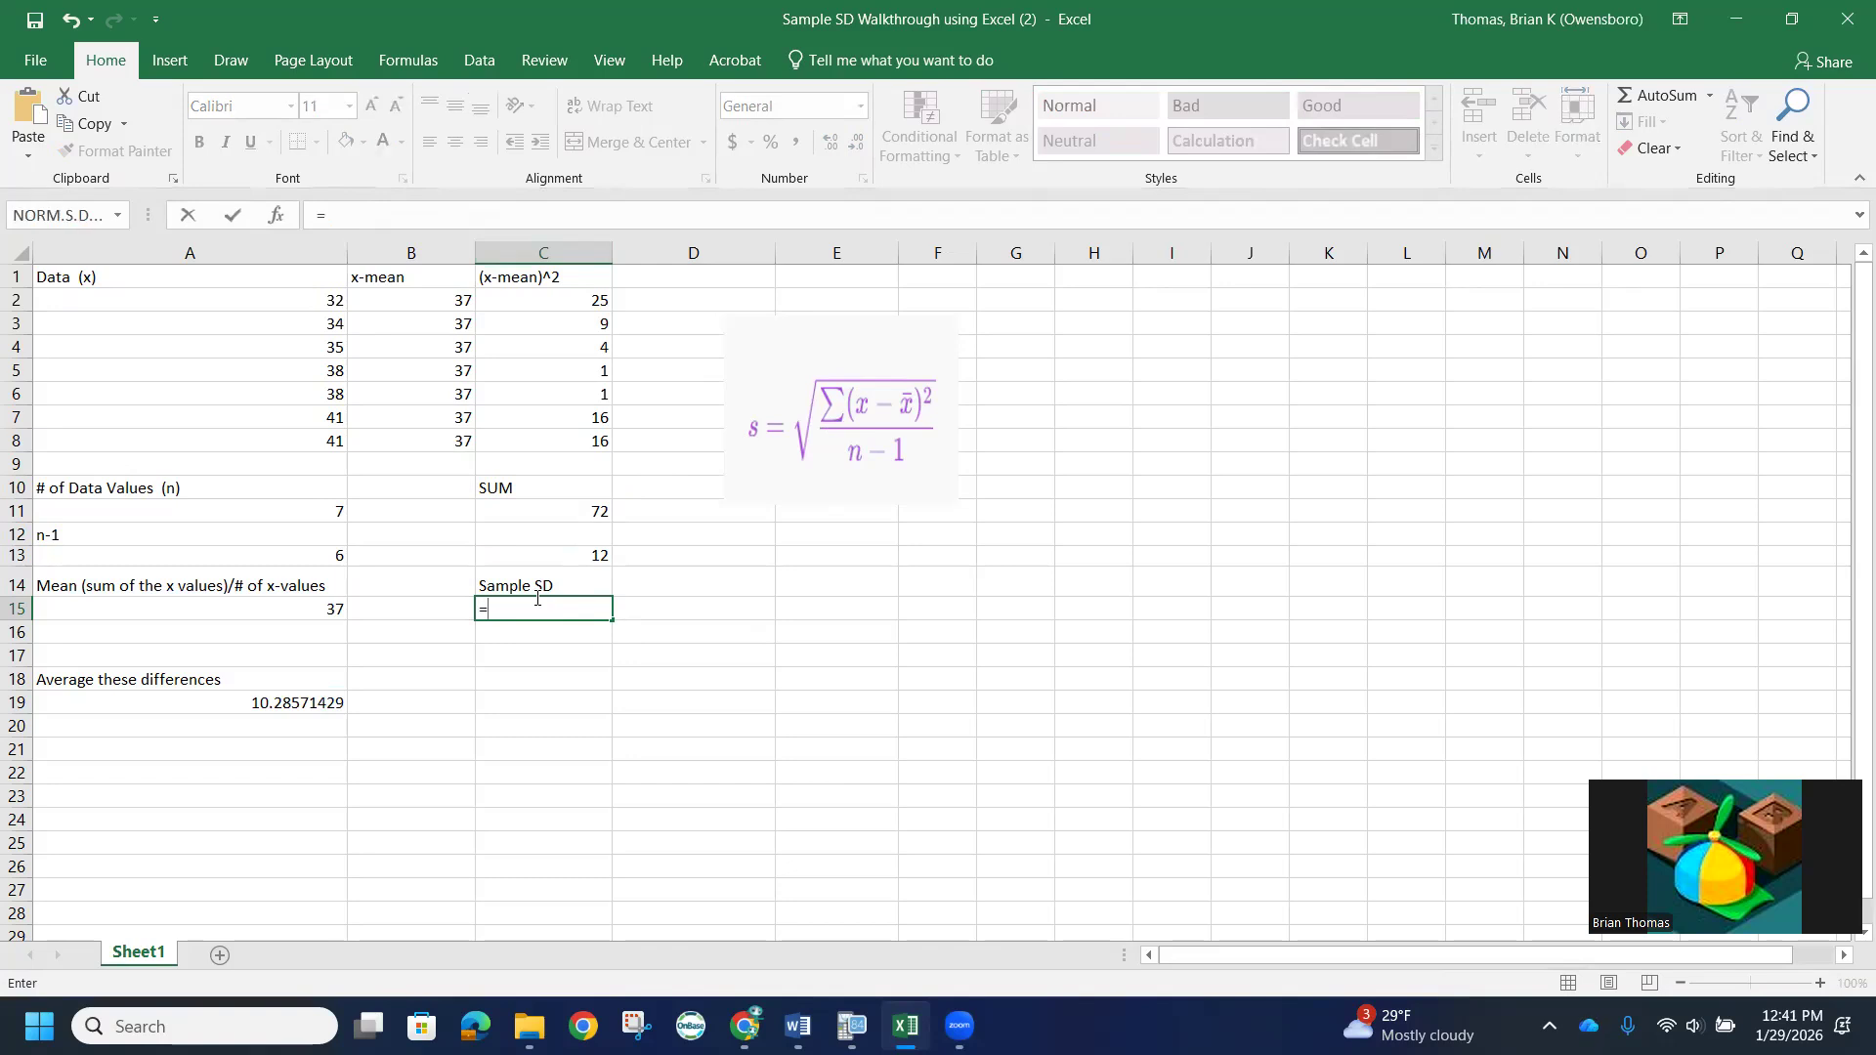
type("sq")
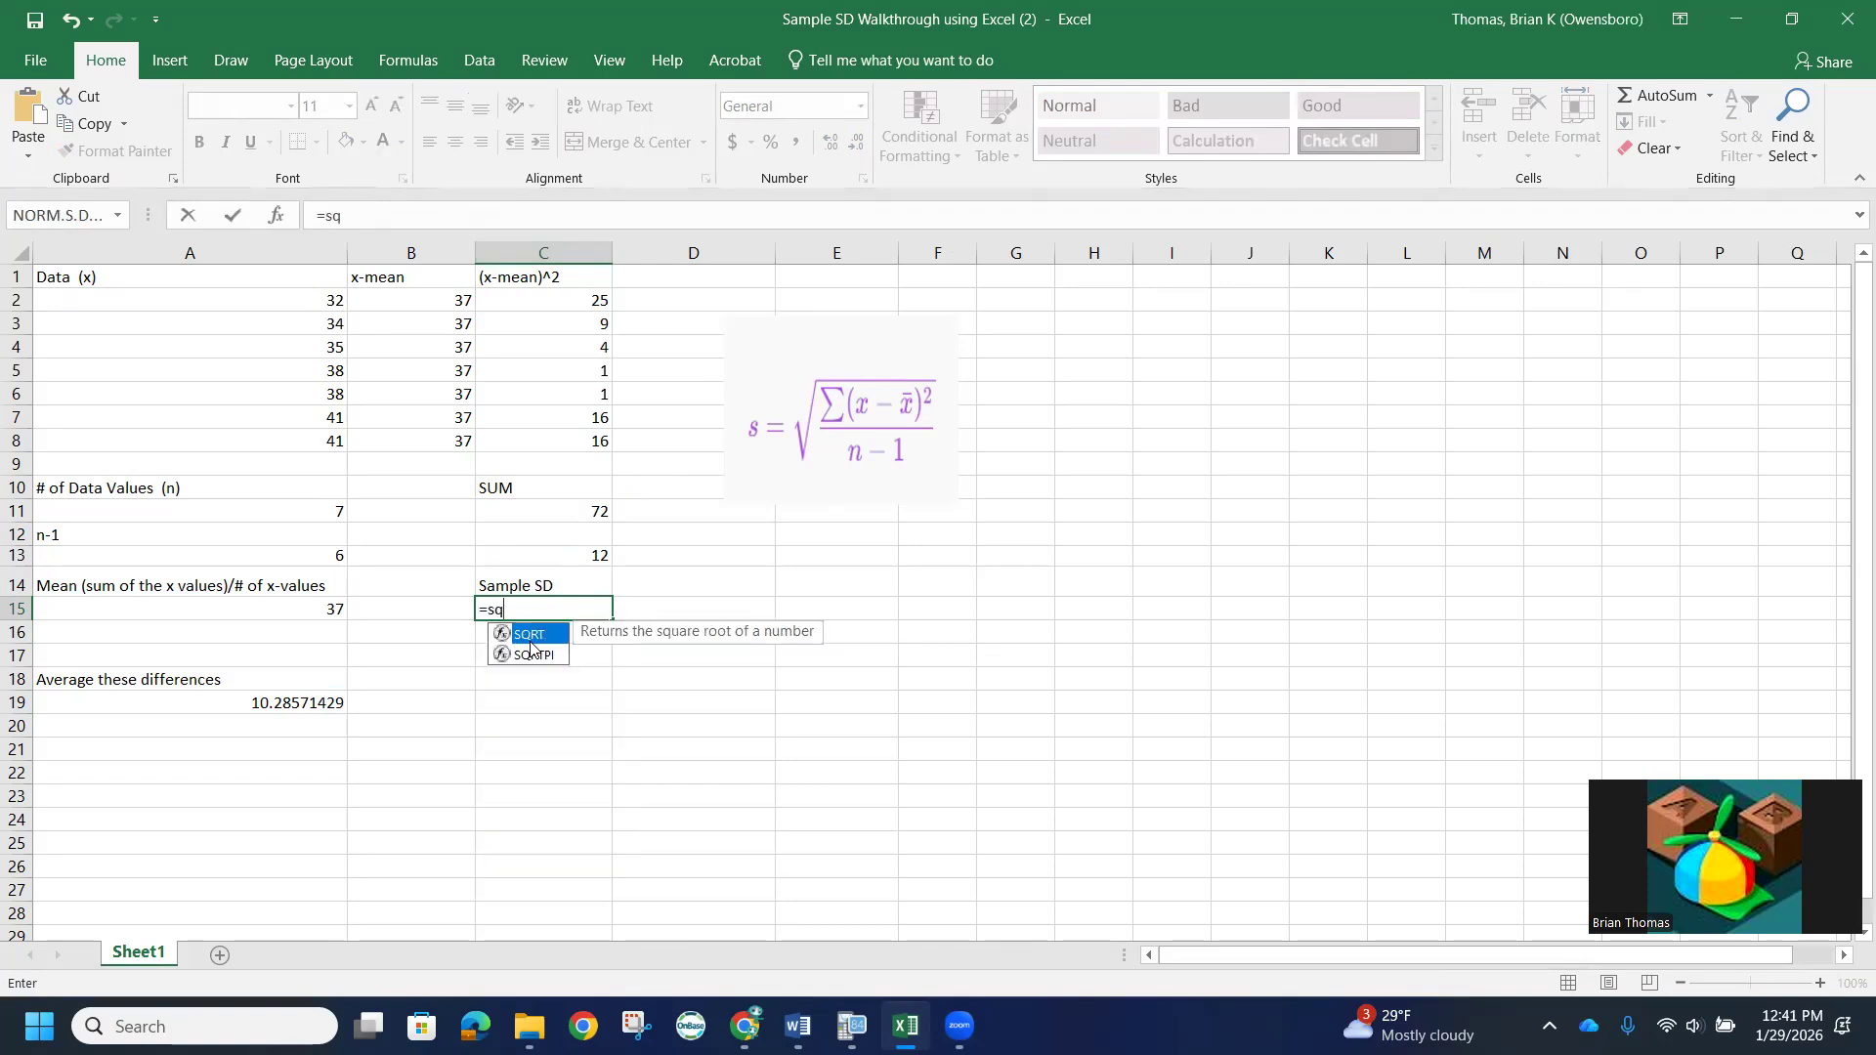
key("Tab")
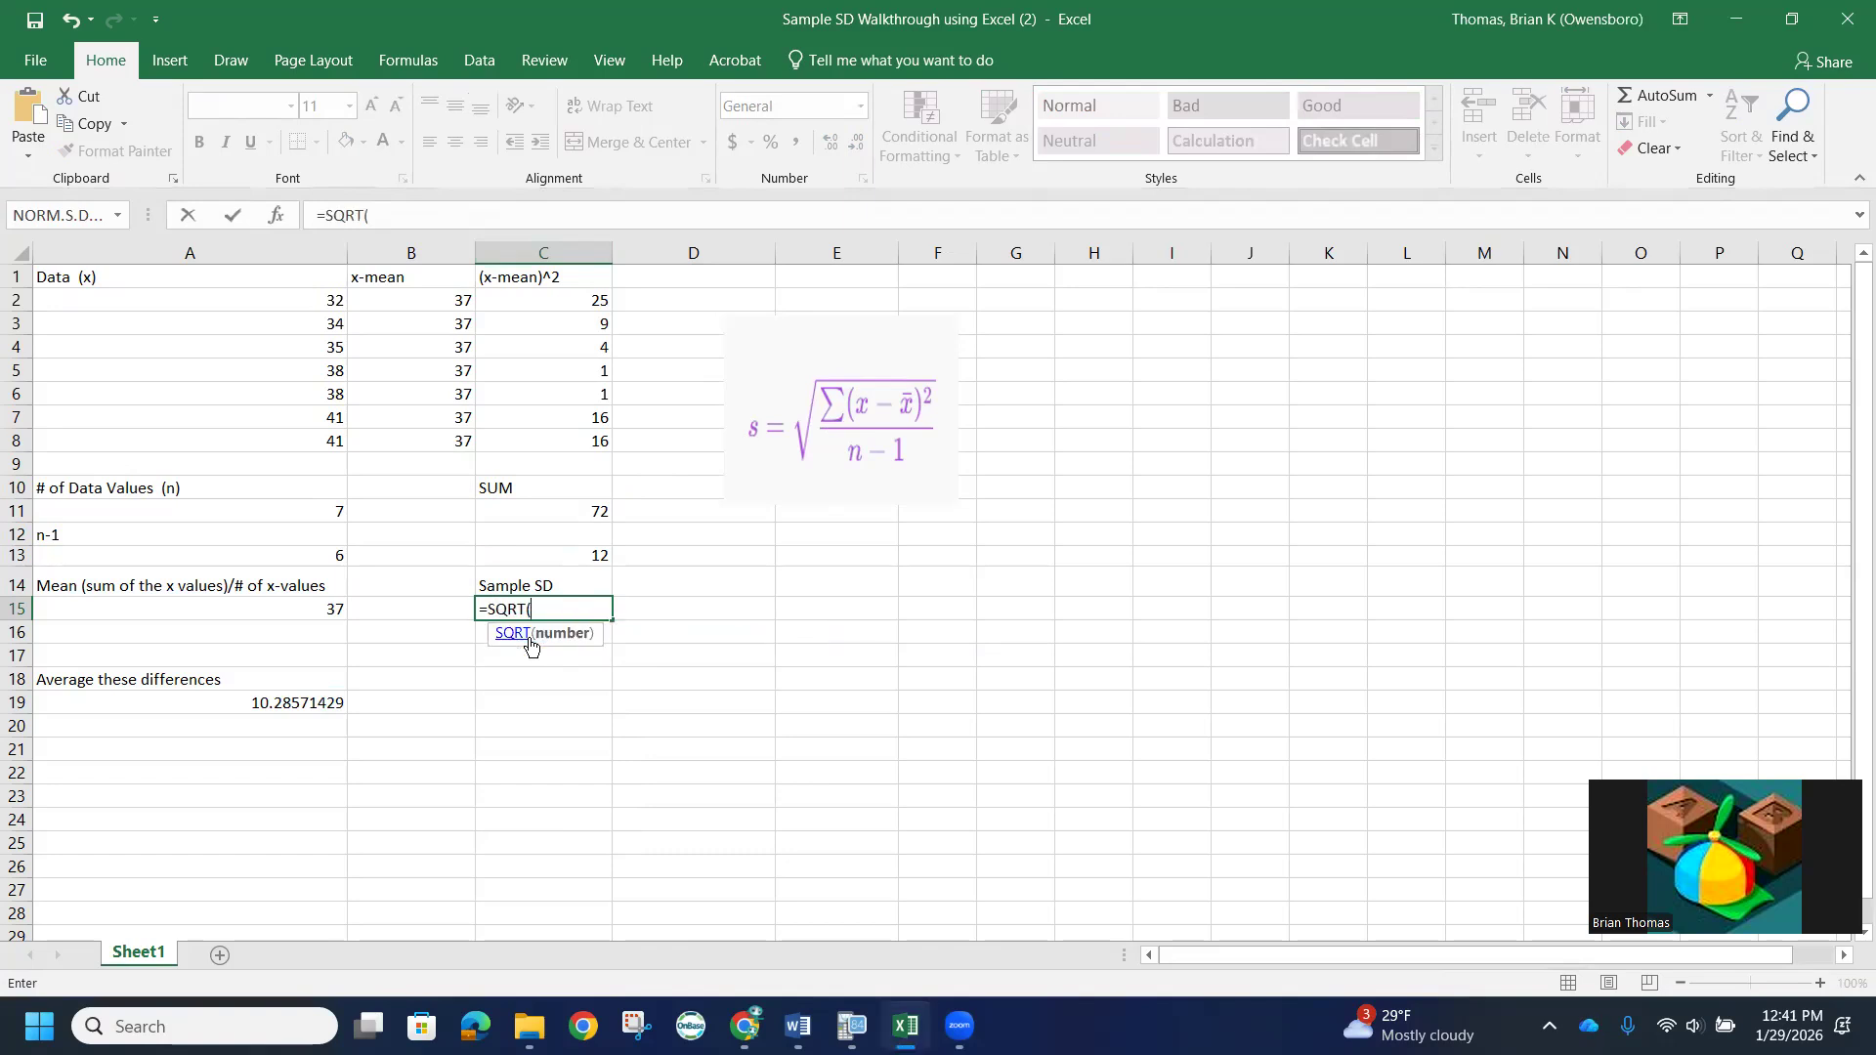
left_click(580, 558)
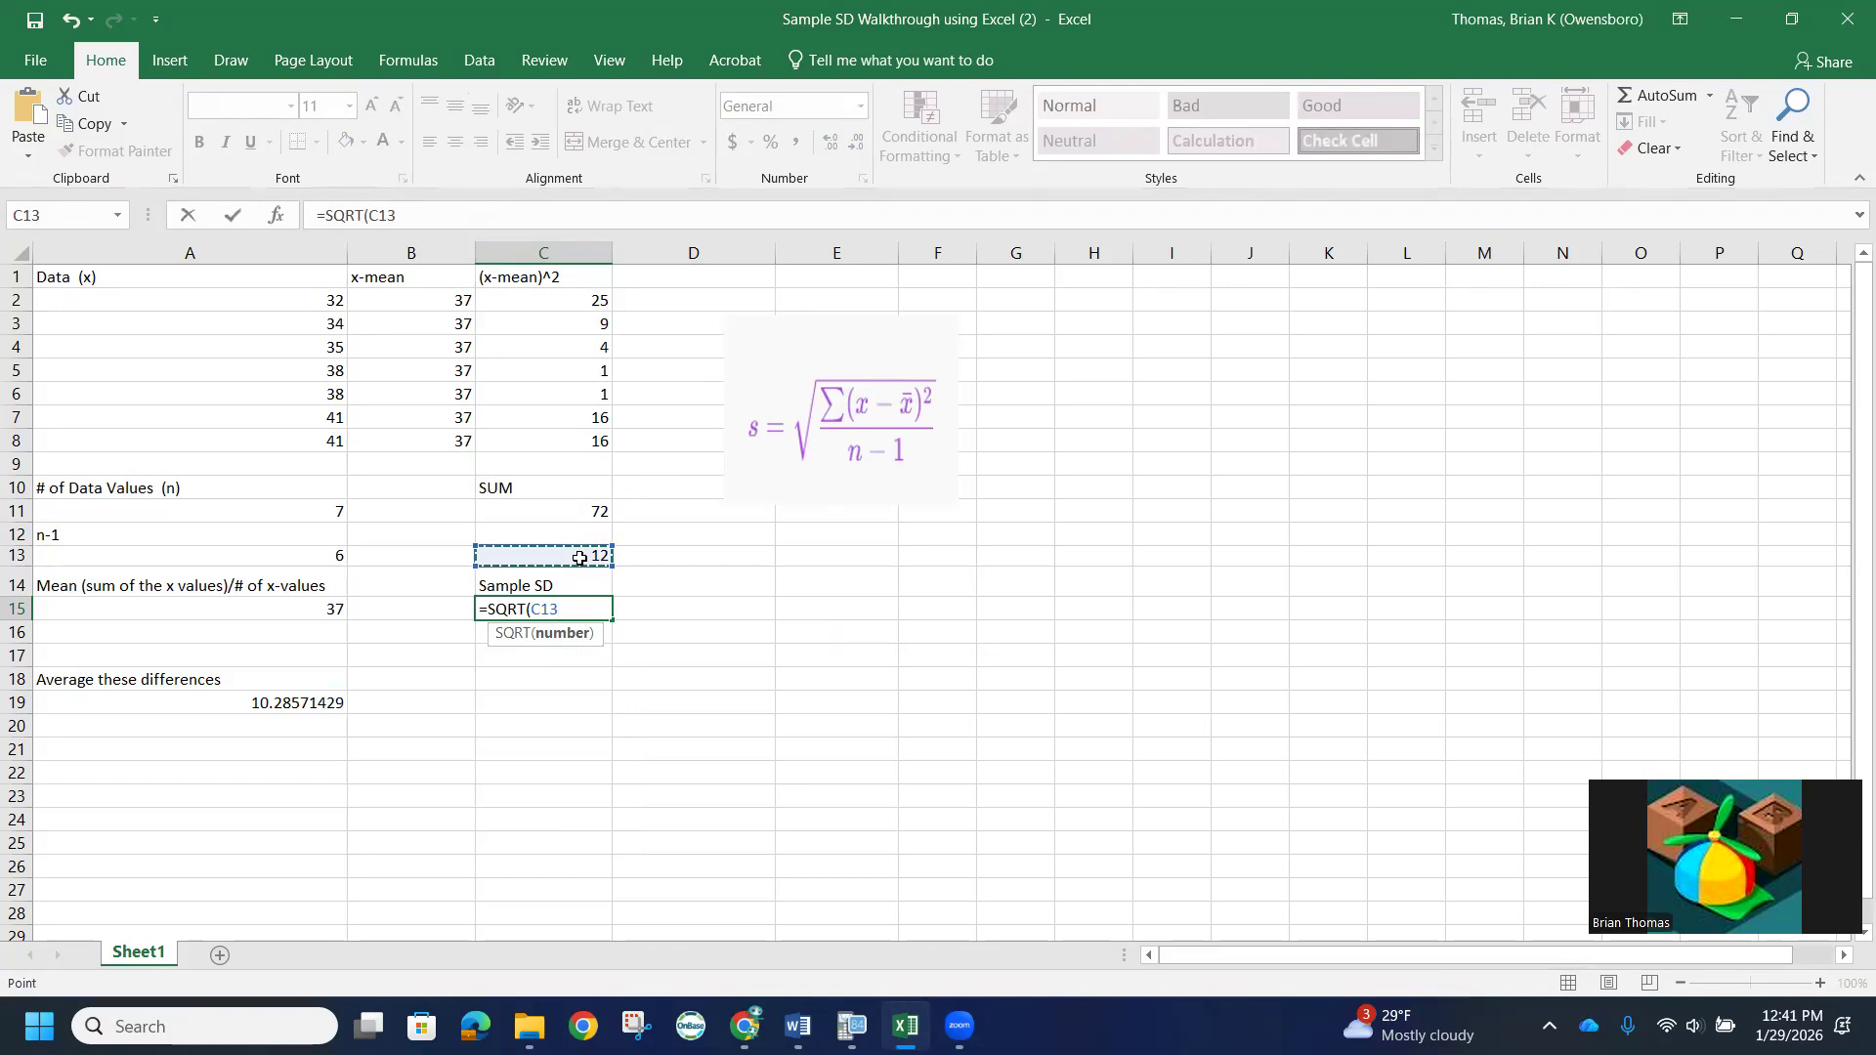
type(")")
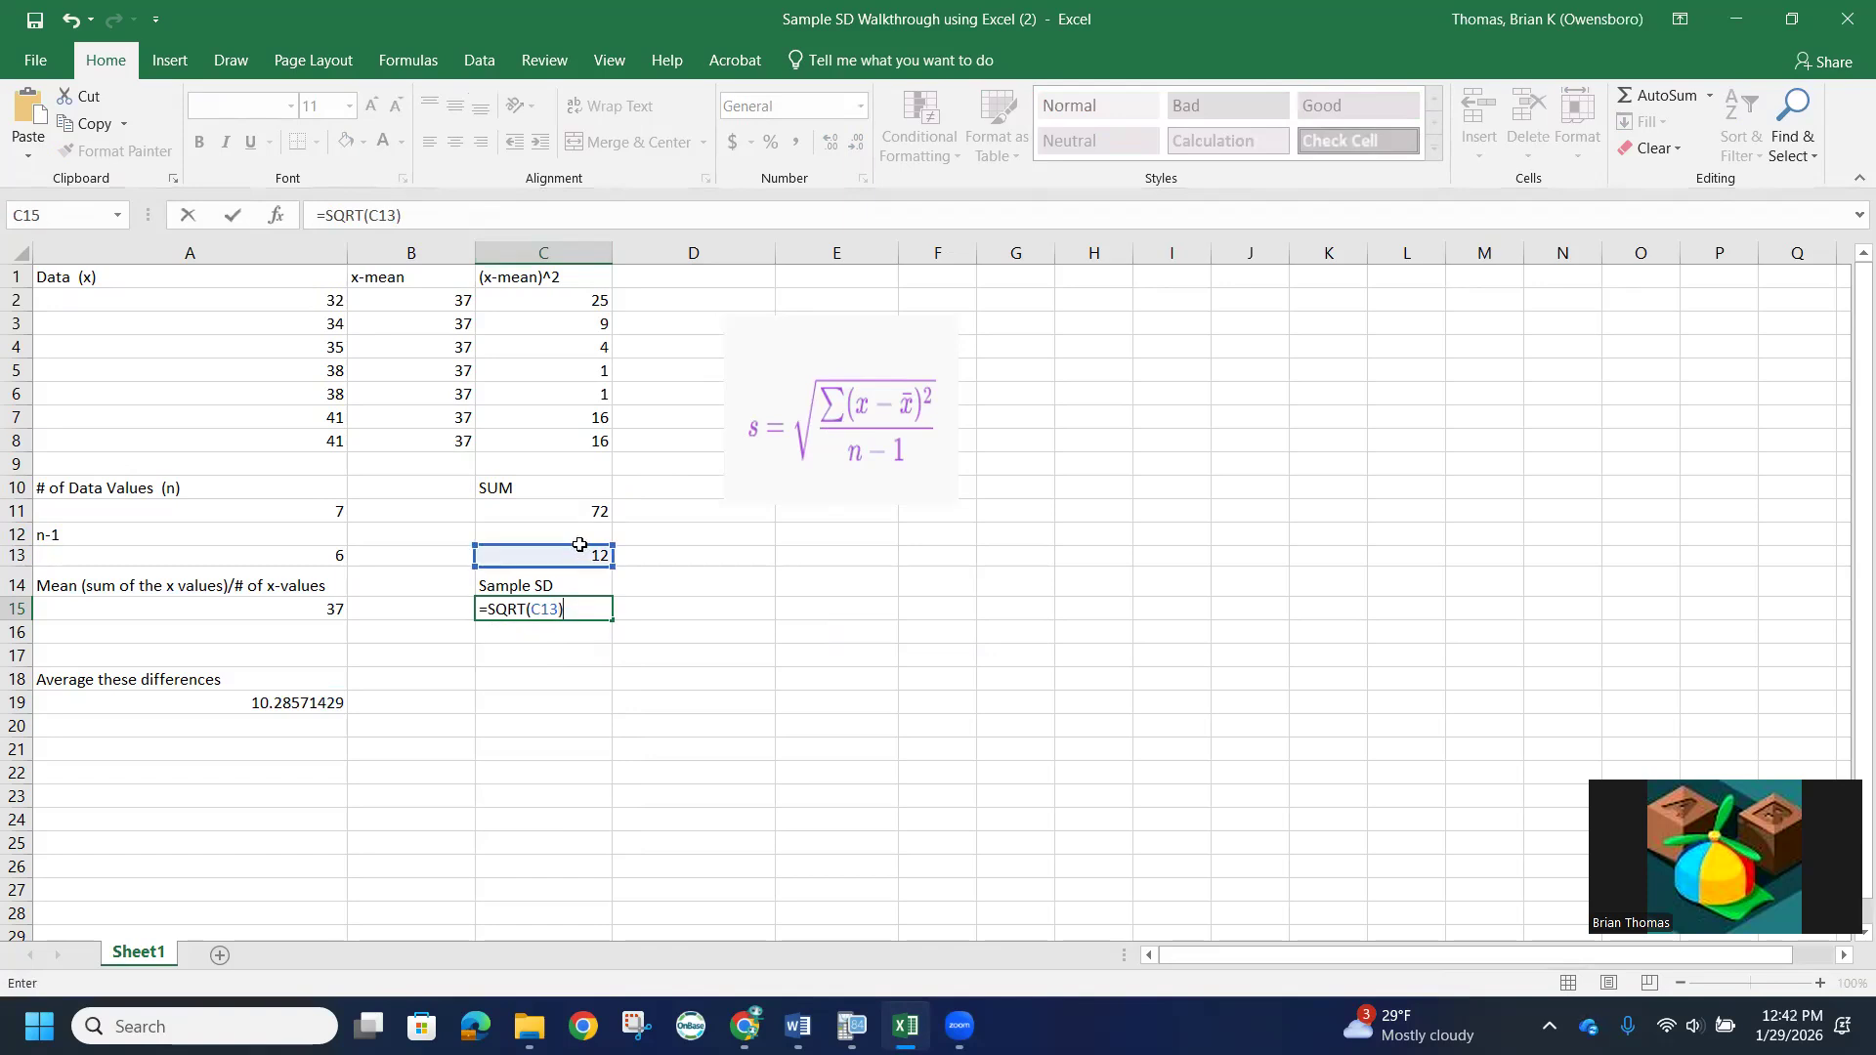
key("Return")
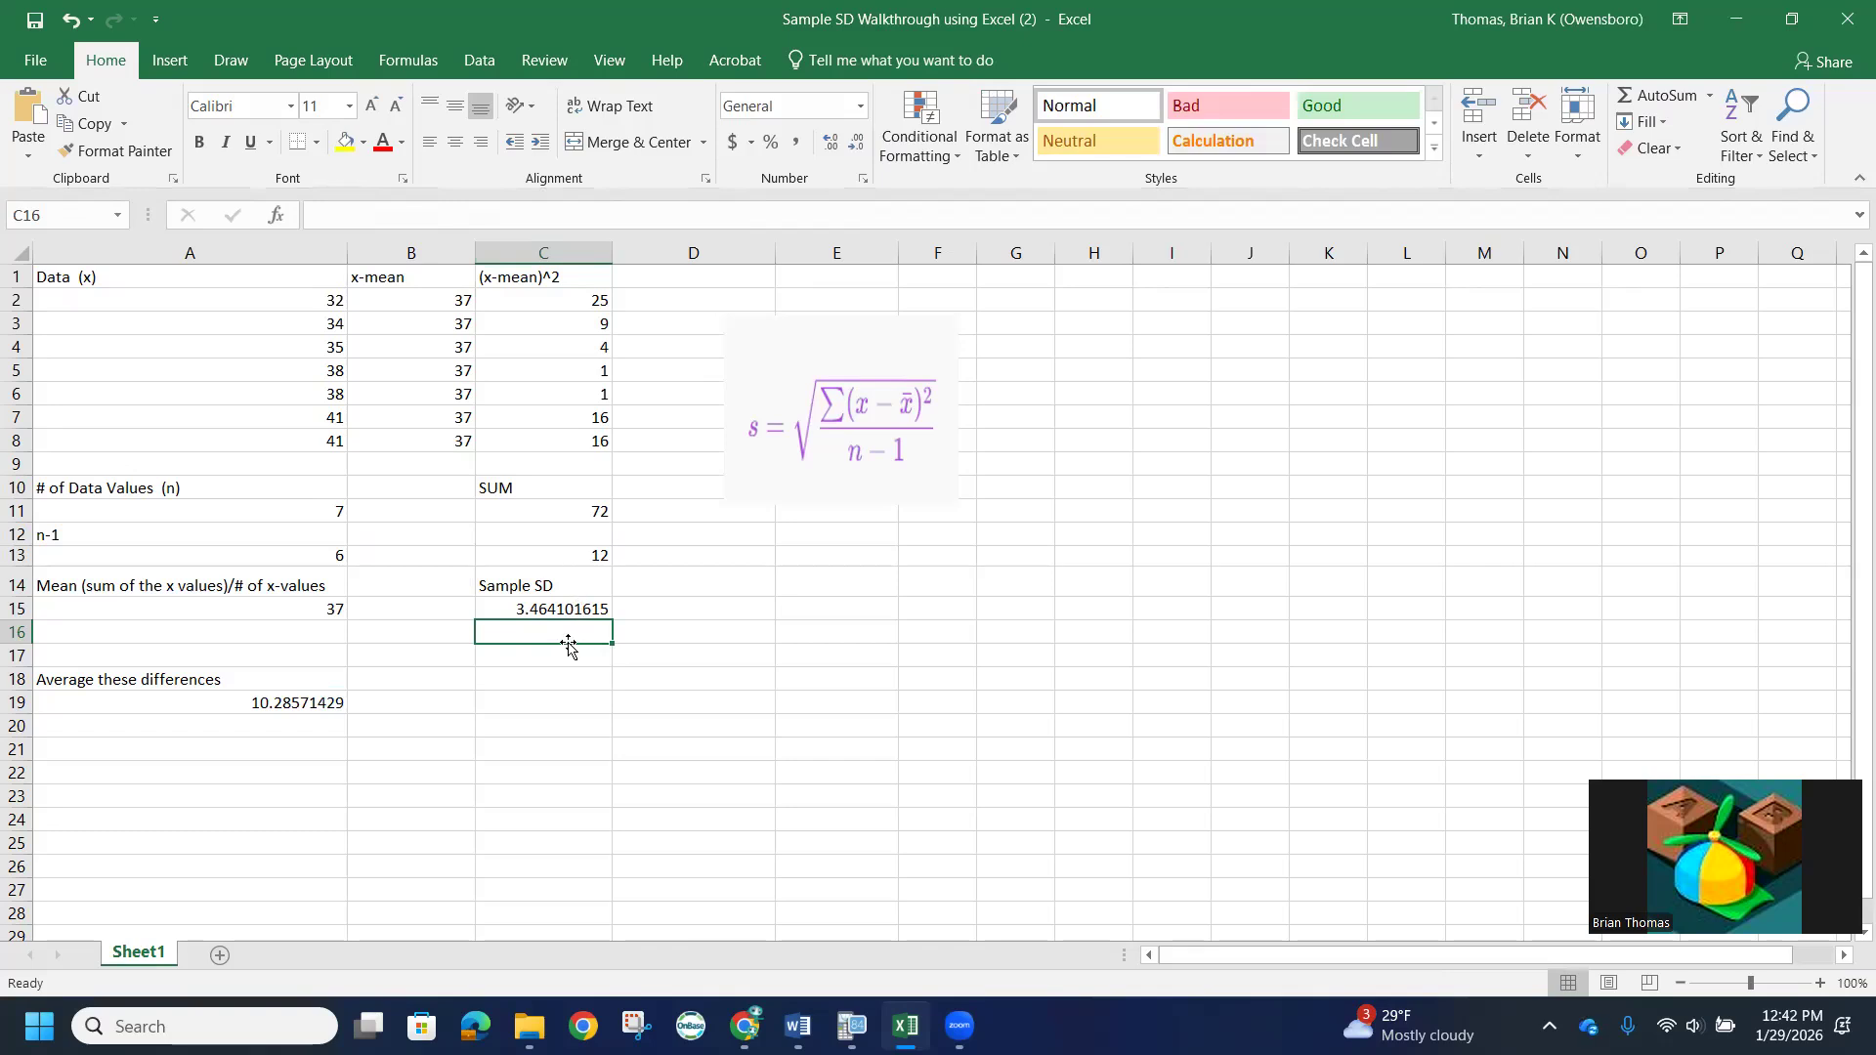
- Enter the rounded sample standard deviation 3.46 in cell D15, beside the calculated result
left_click(646, 606)
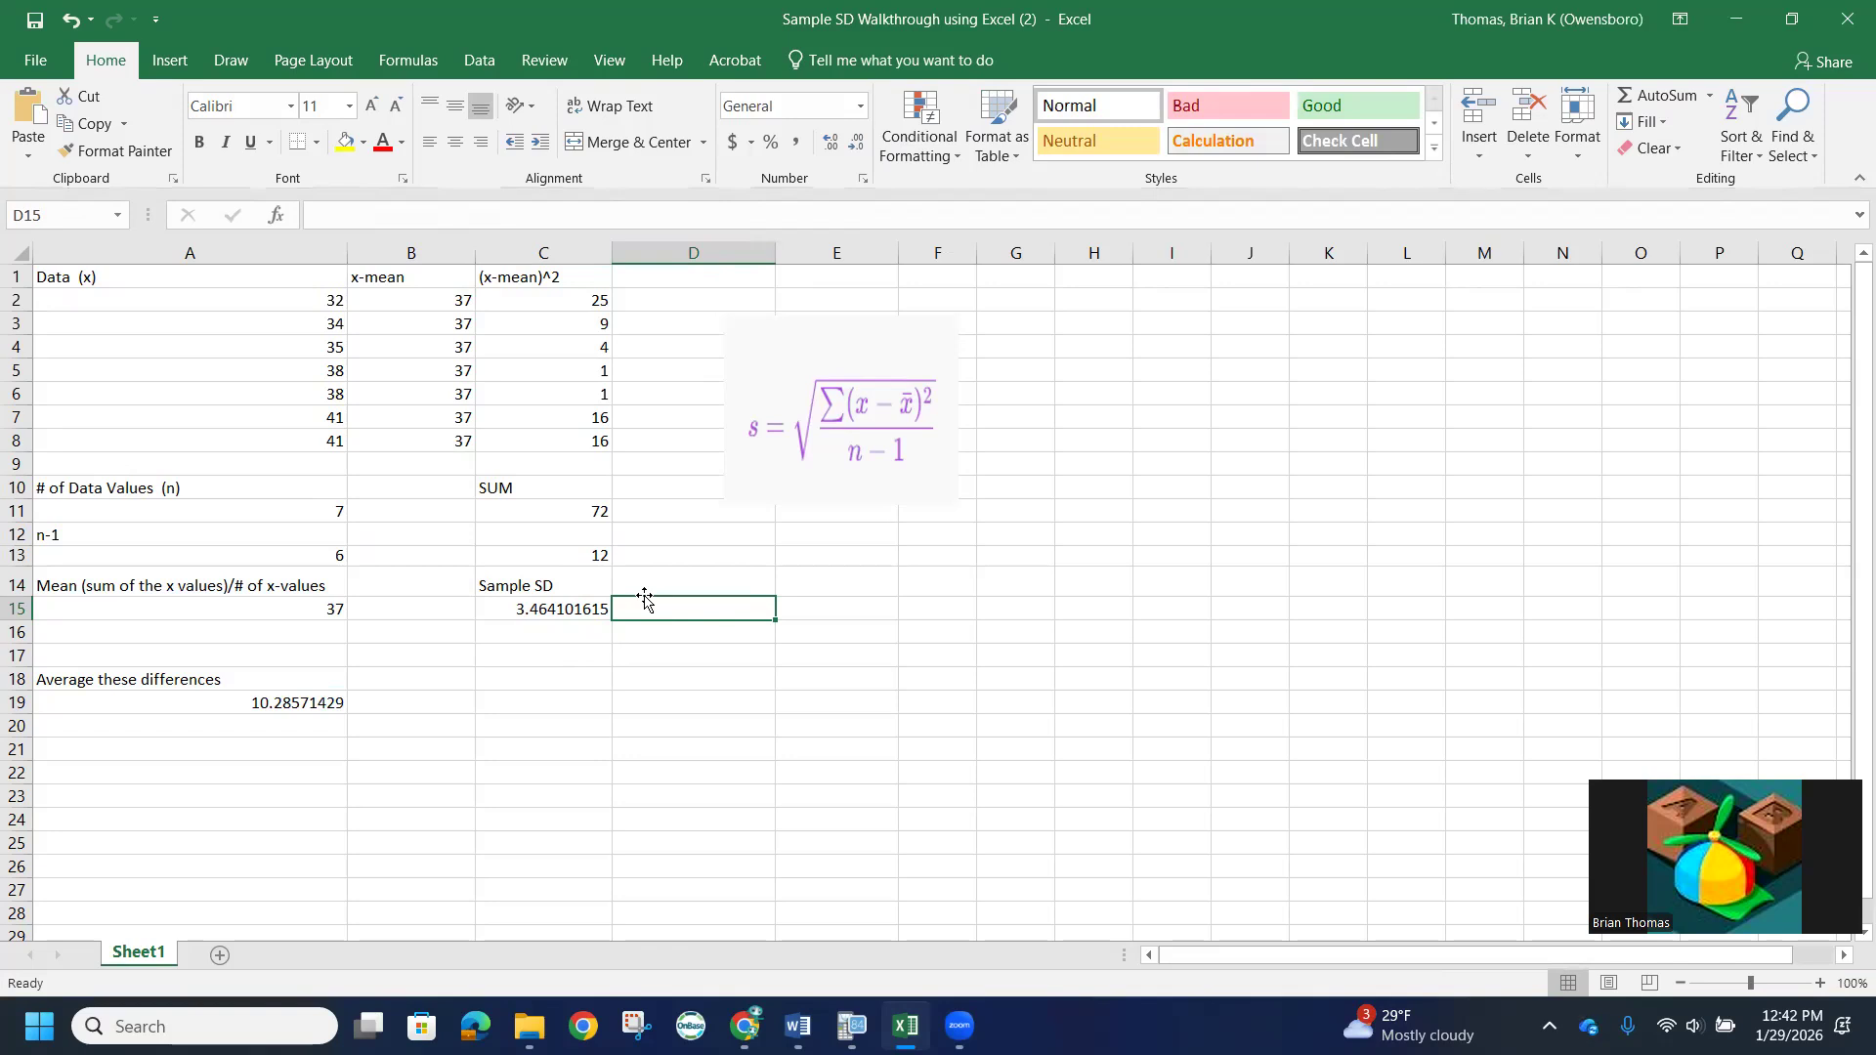
type("3.46")
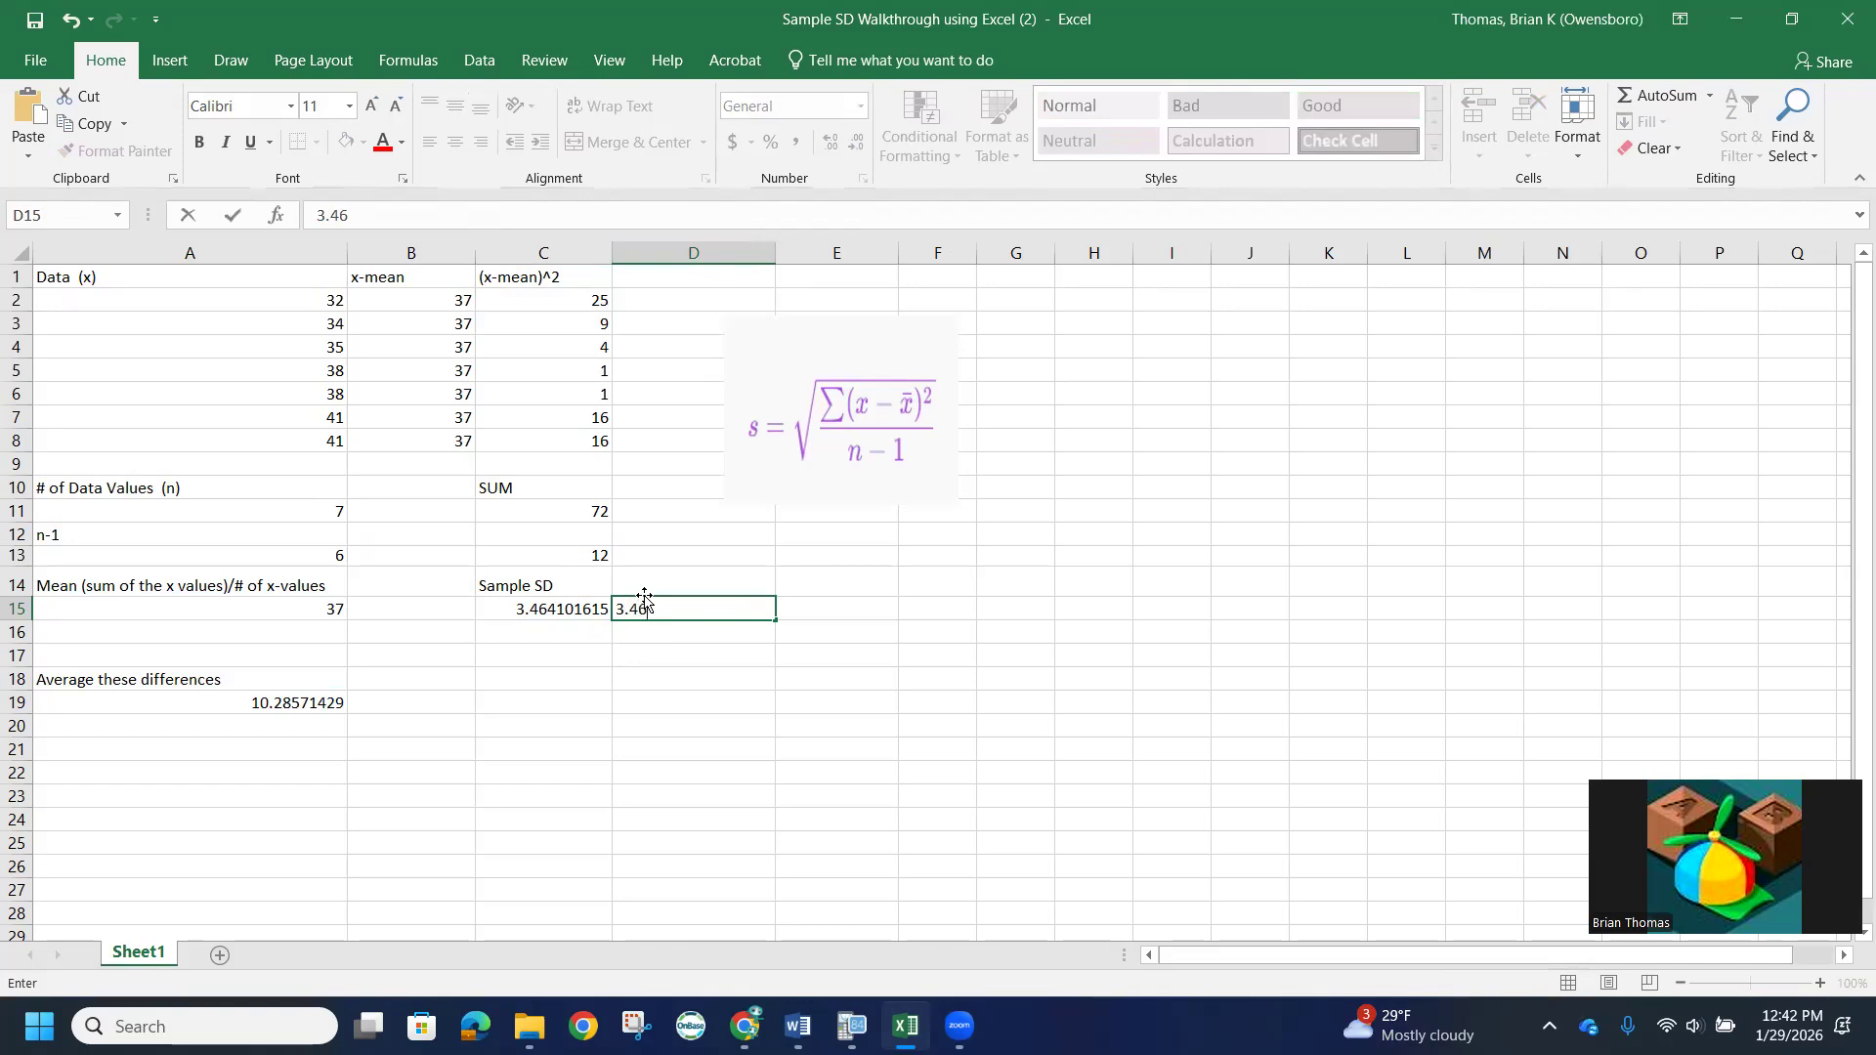
left_click(726, 670)
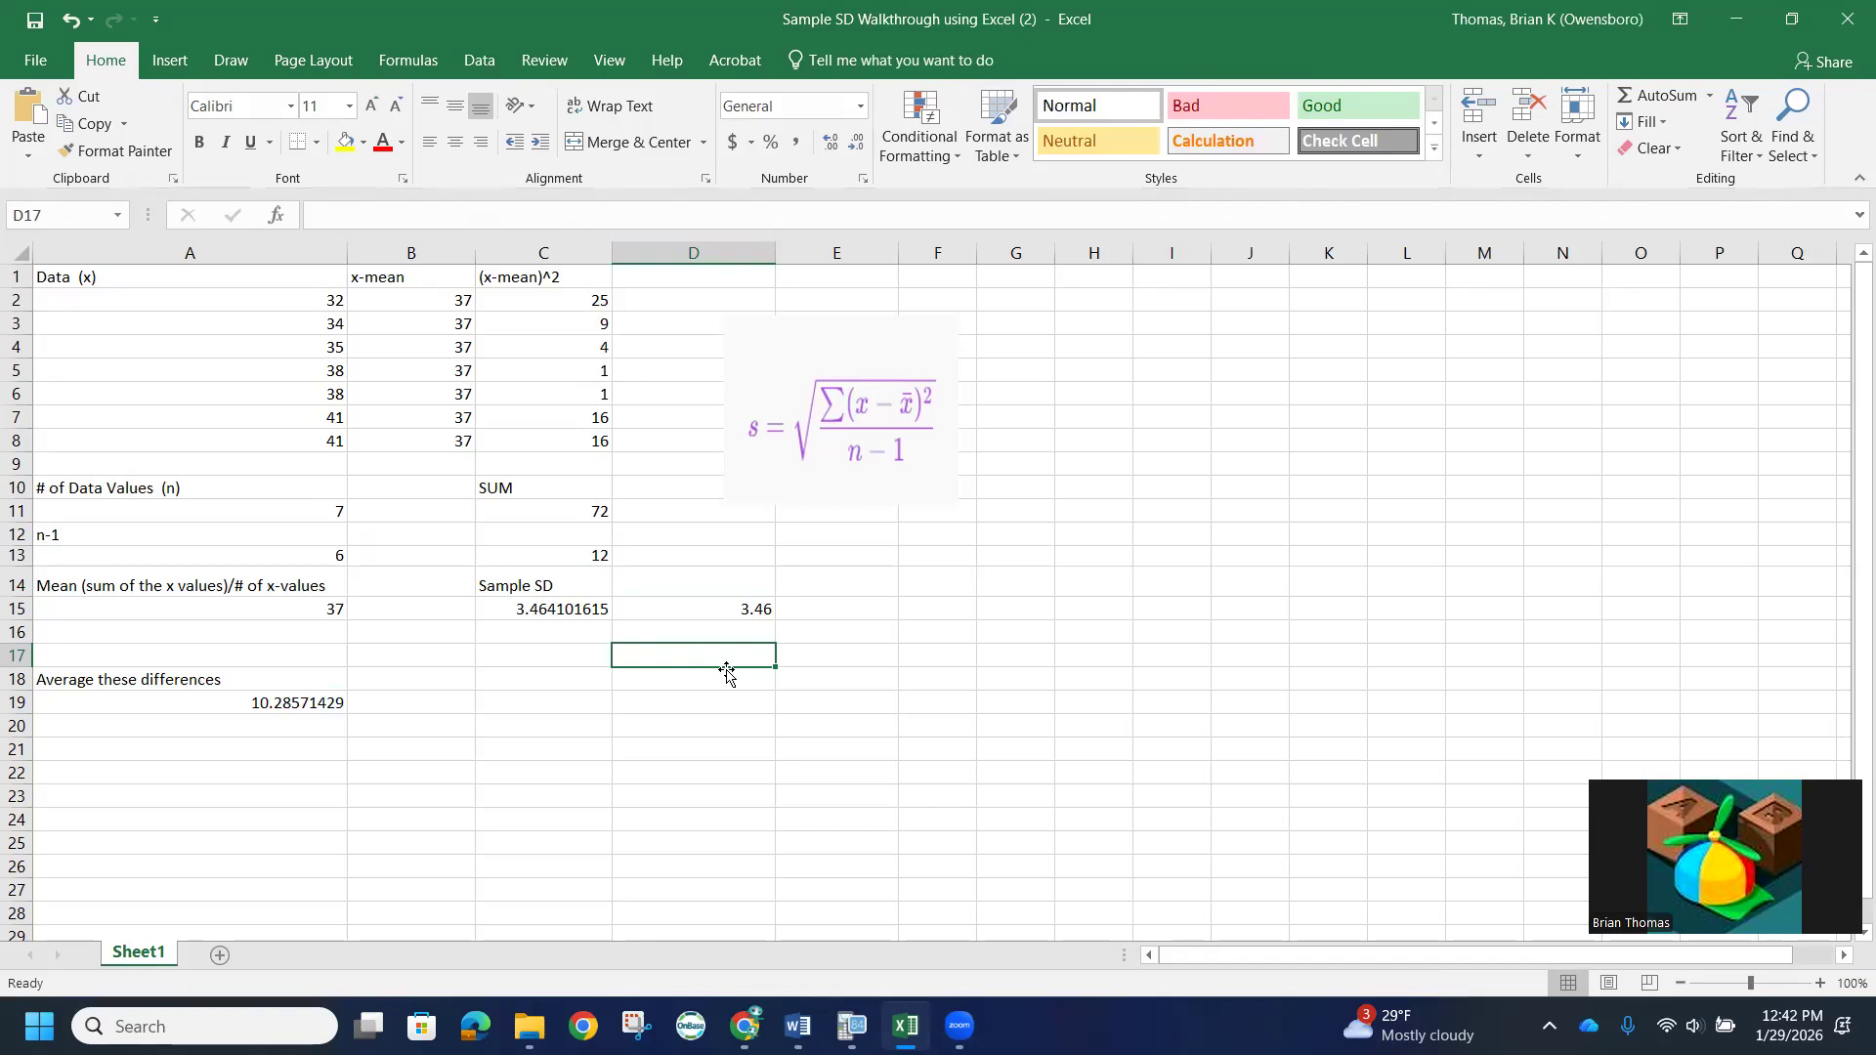
left_click(1014, 283)
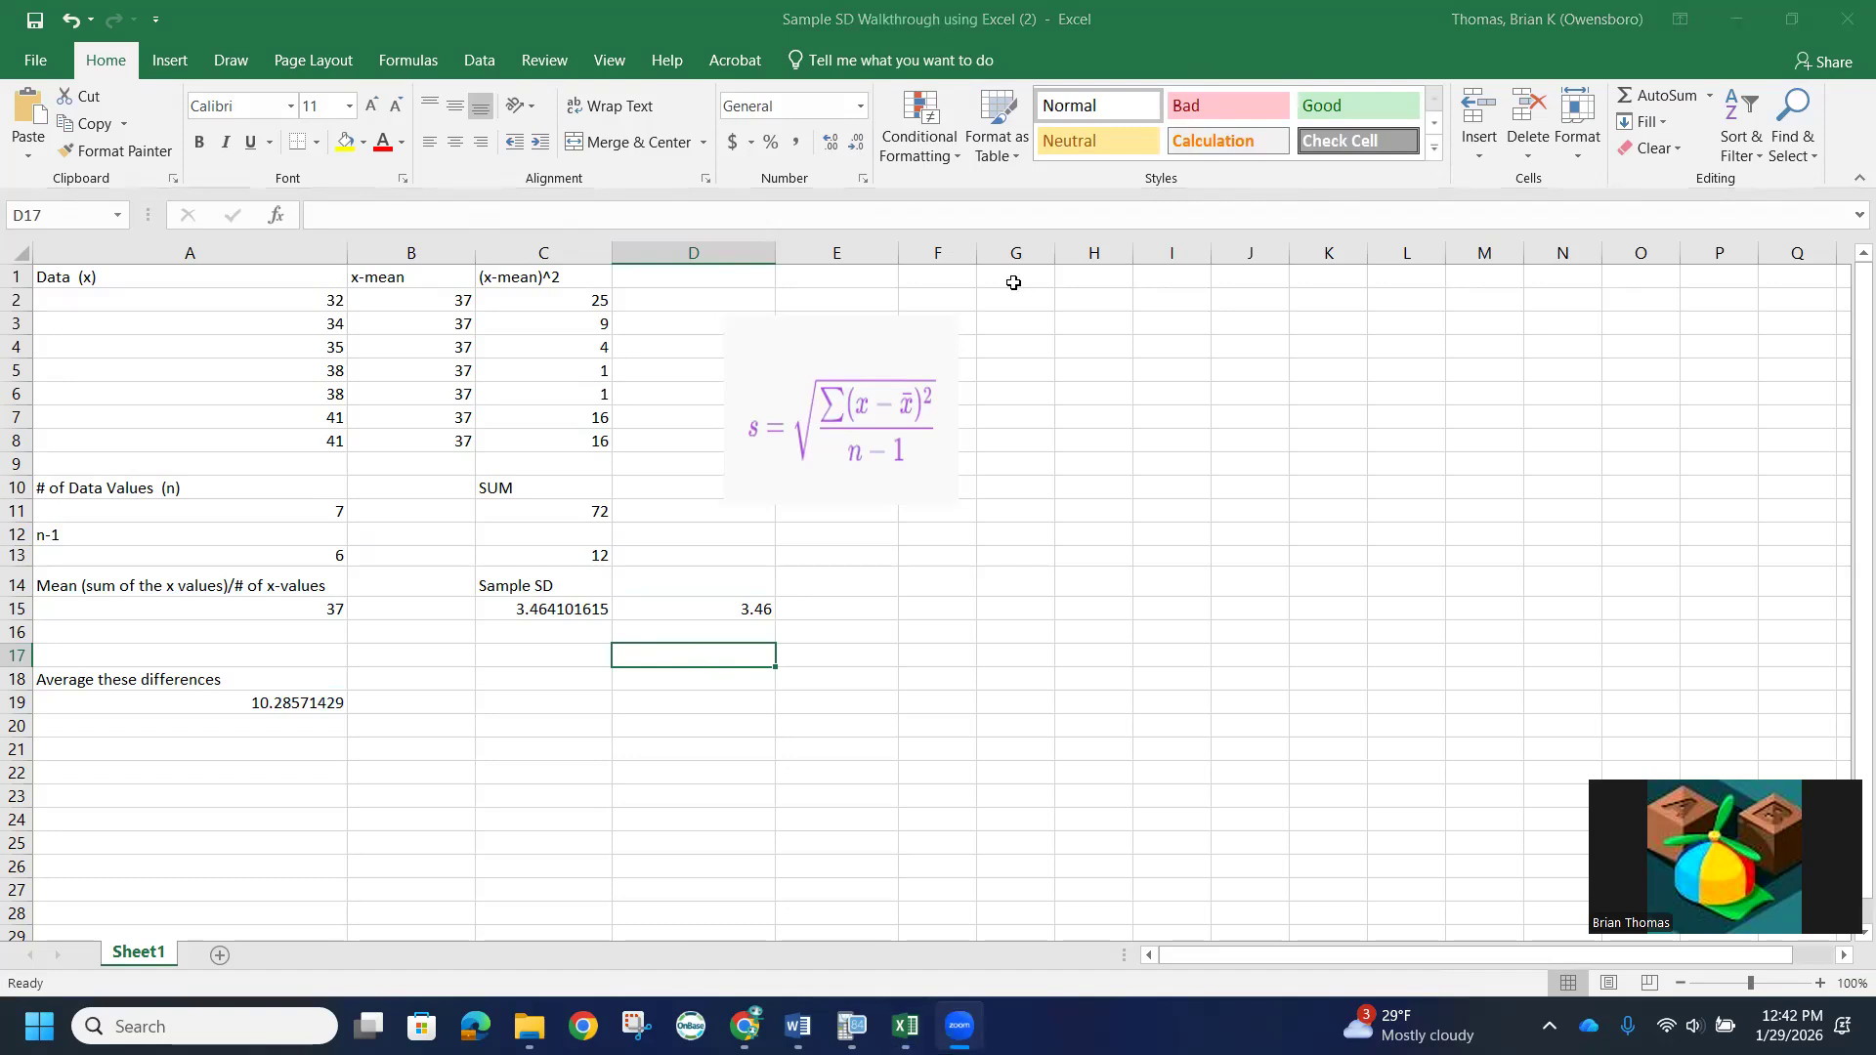